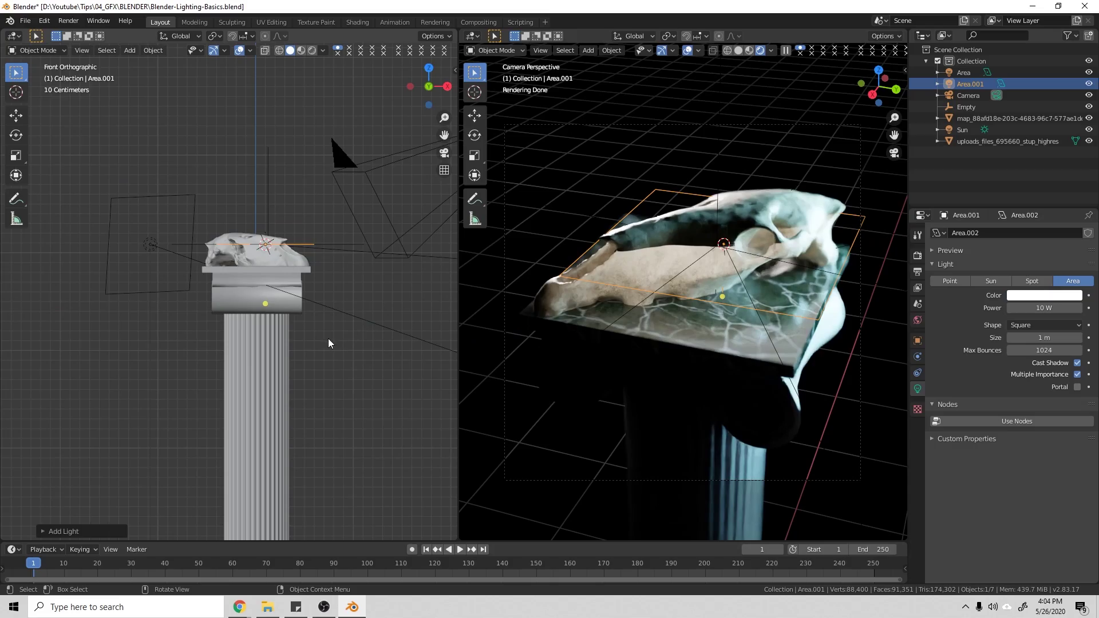
click(345, 309)
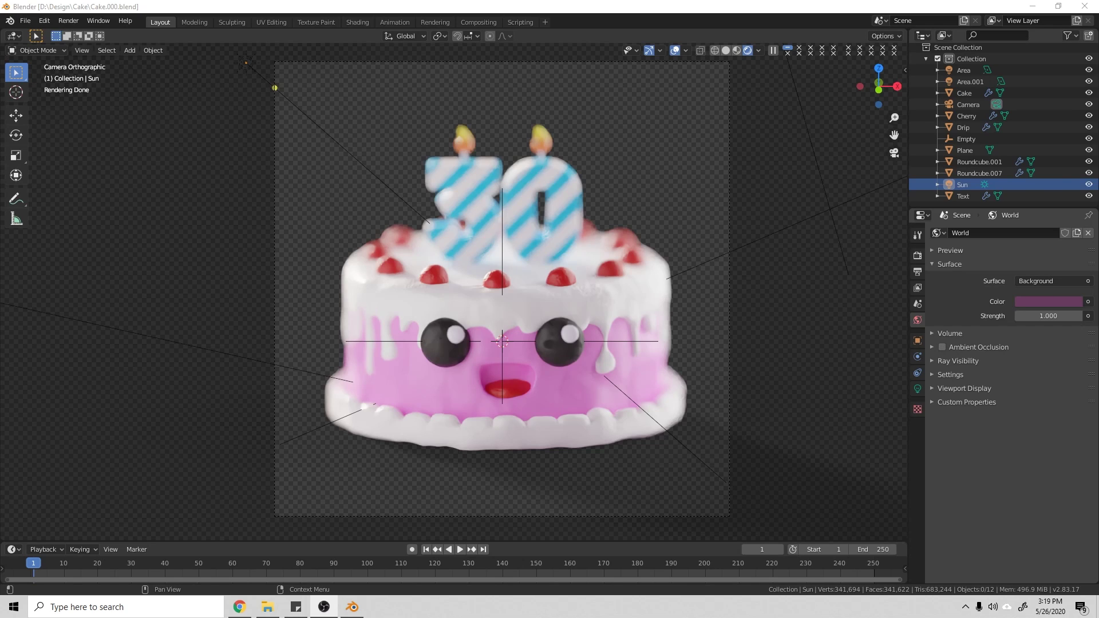
Set the world background color to black and hide the Sun, Area and Area.001 lights in the cake scene.
click(1054, 300)
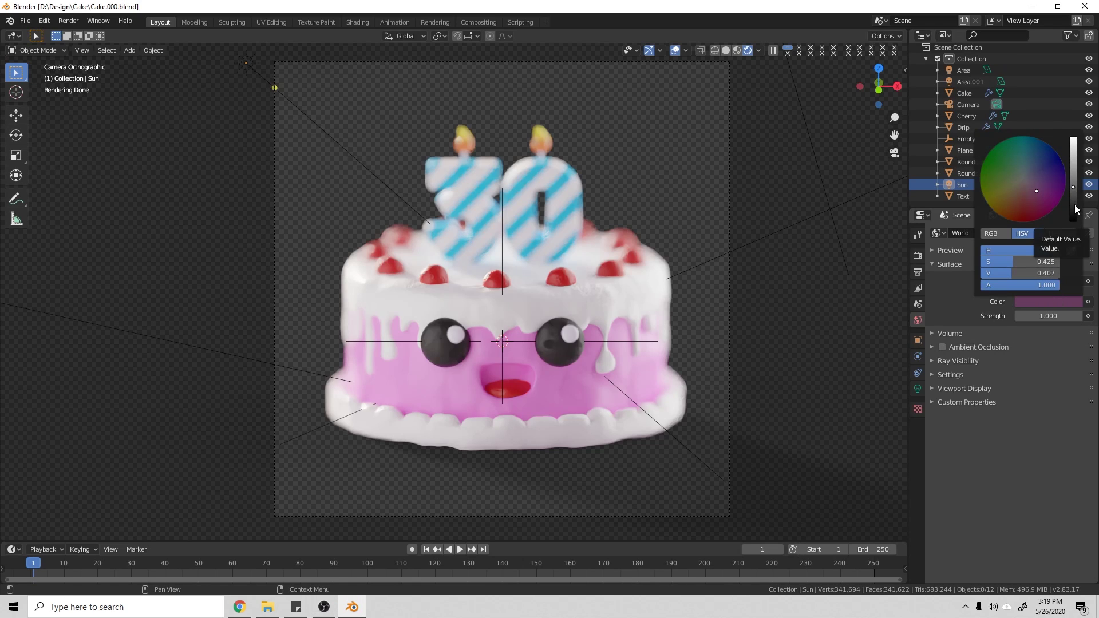
drag(1075, 206, 1071, 227)
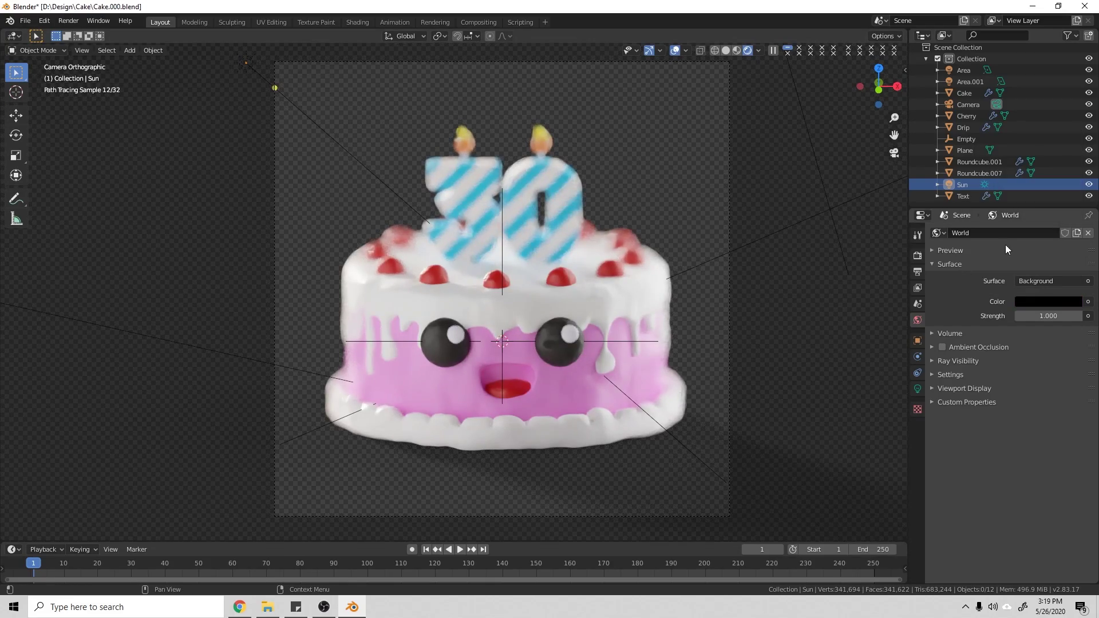
click(1089, 184)
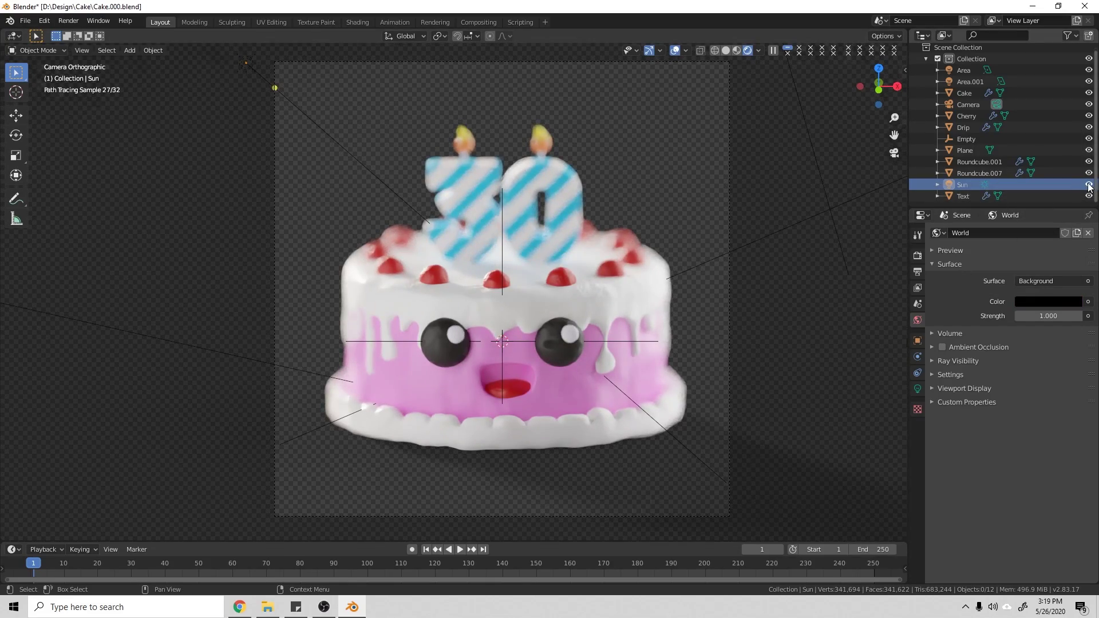
drag(1089, 82, 1089, 70)
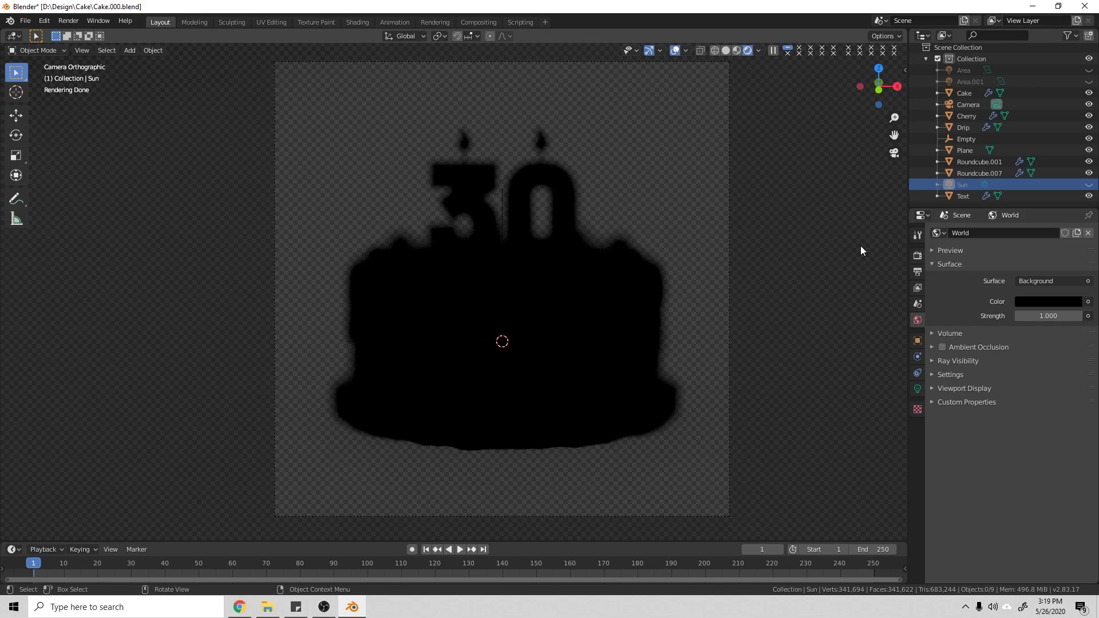
Show the cake scene's Sun light on its own, hide it again, and show the Area.001 light.
click(1088, 184)
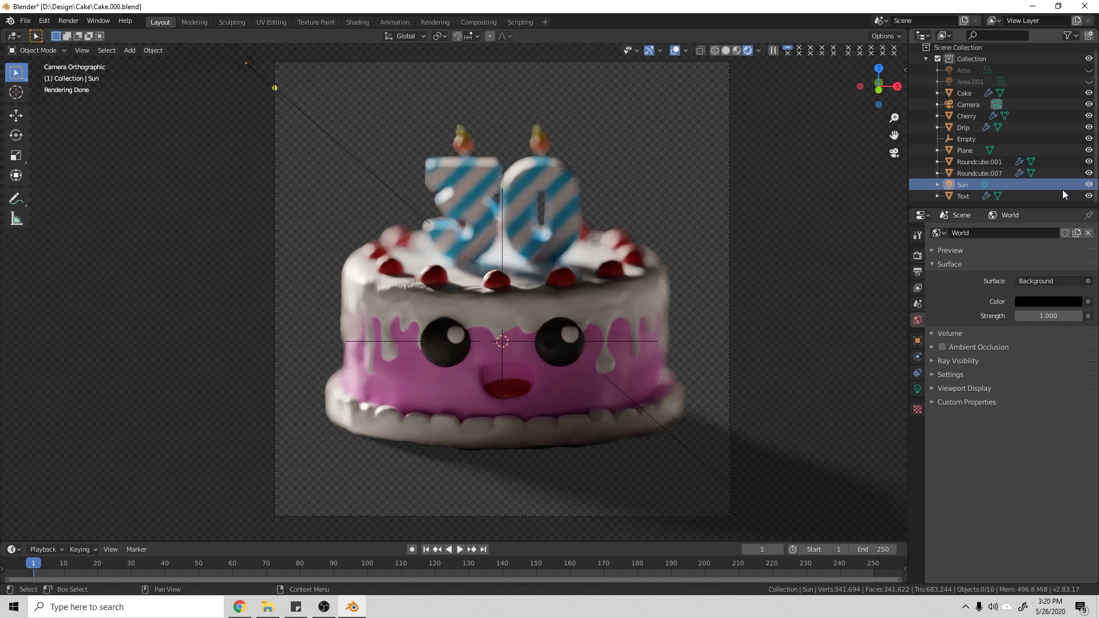
click(1088, 185)
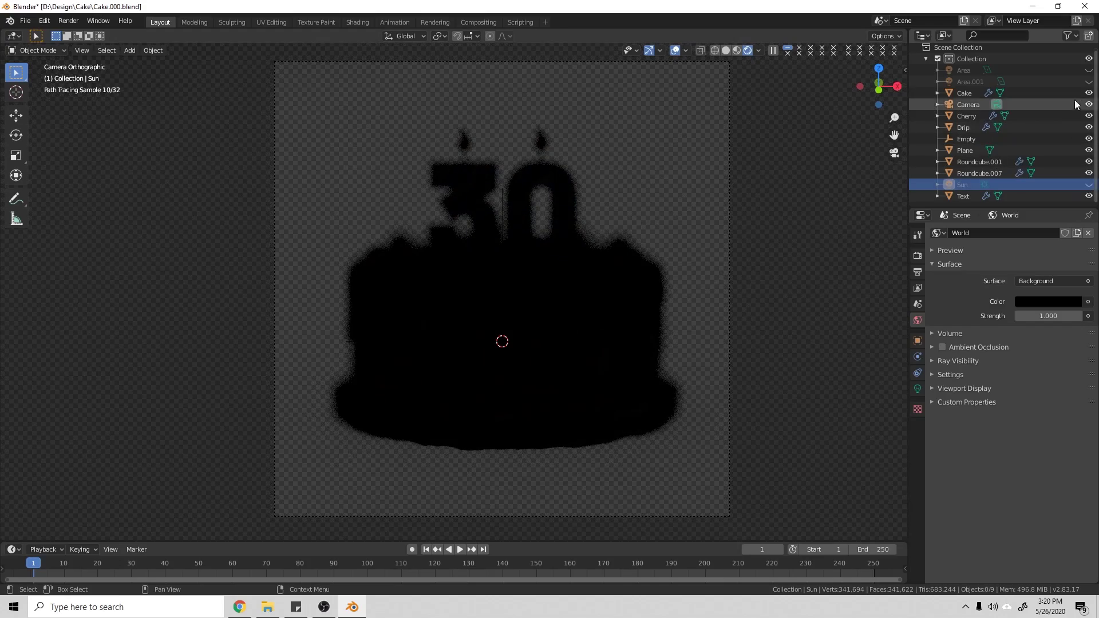
click(1089, 82)
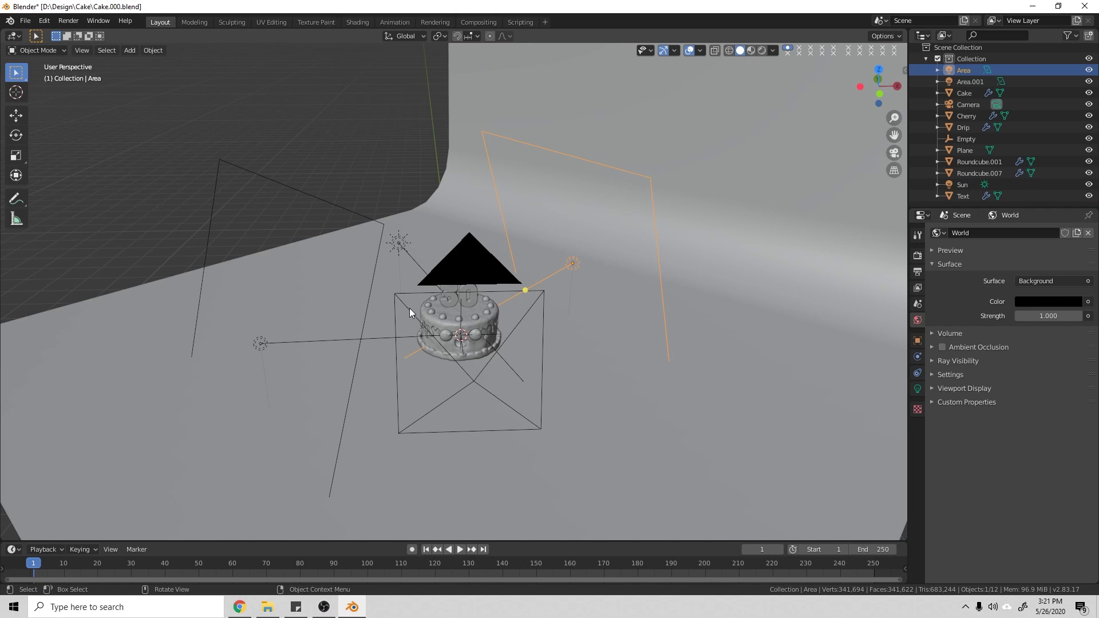
middle_drag(410, 308, 453, 301)
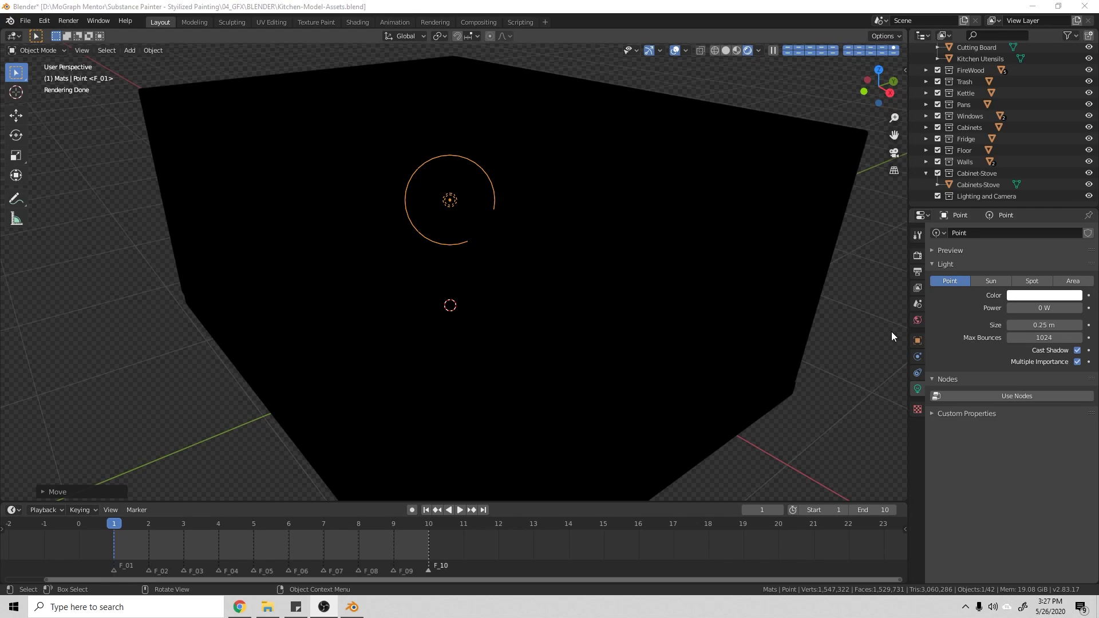
Set the power of the point light in the kitchen to 5 W.
click(1041, 309)
text(5)
key(Return)
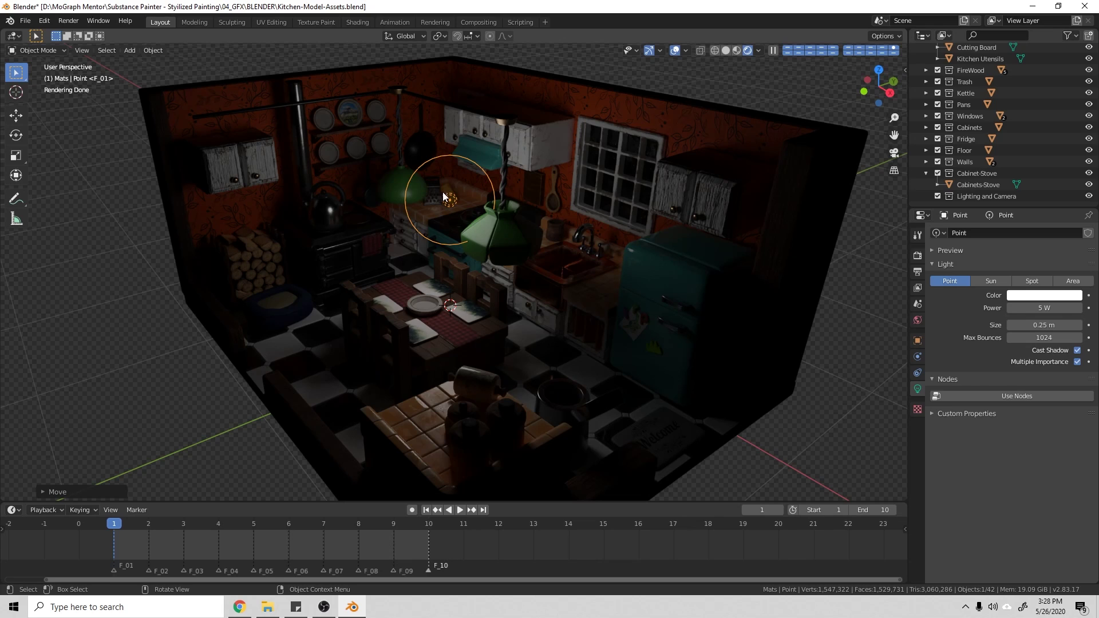
Set the power of the kitchen's point light to 150 W.
click(1044, 308)
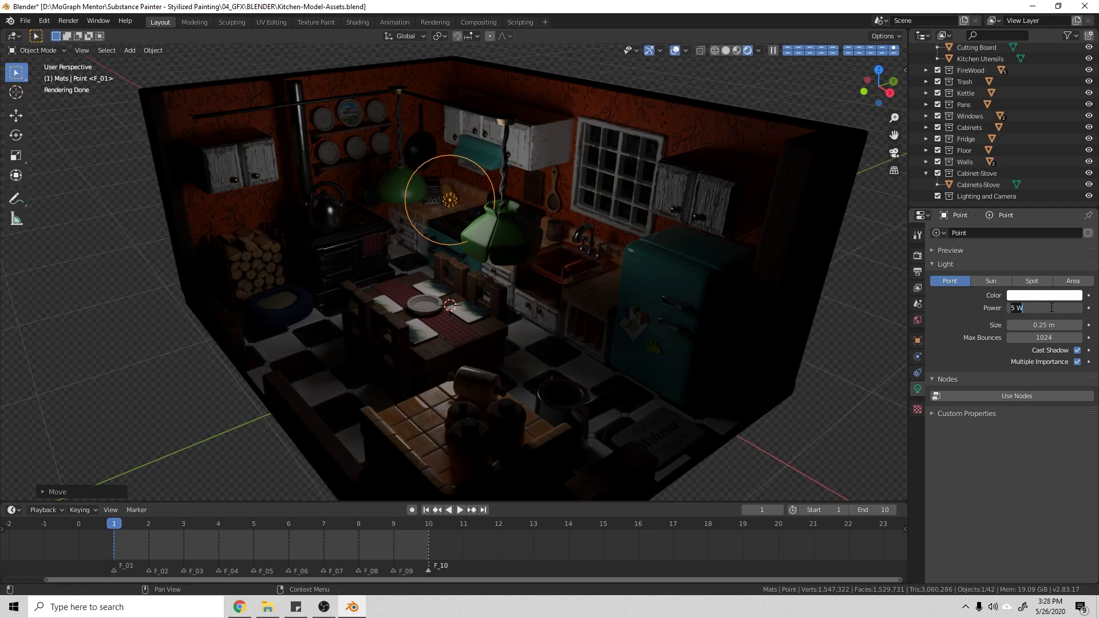
text(150)
key(Return)
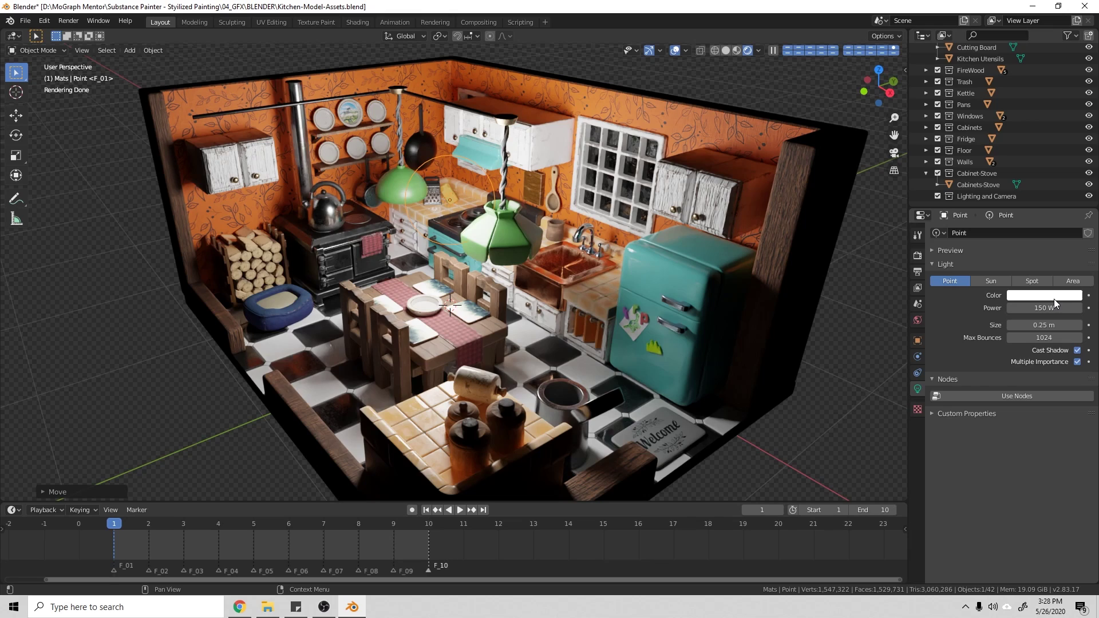
Set the point light's size to 1 m to soften the shadows in the kitchen.
click(1032, 325)
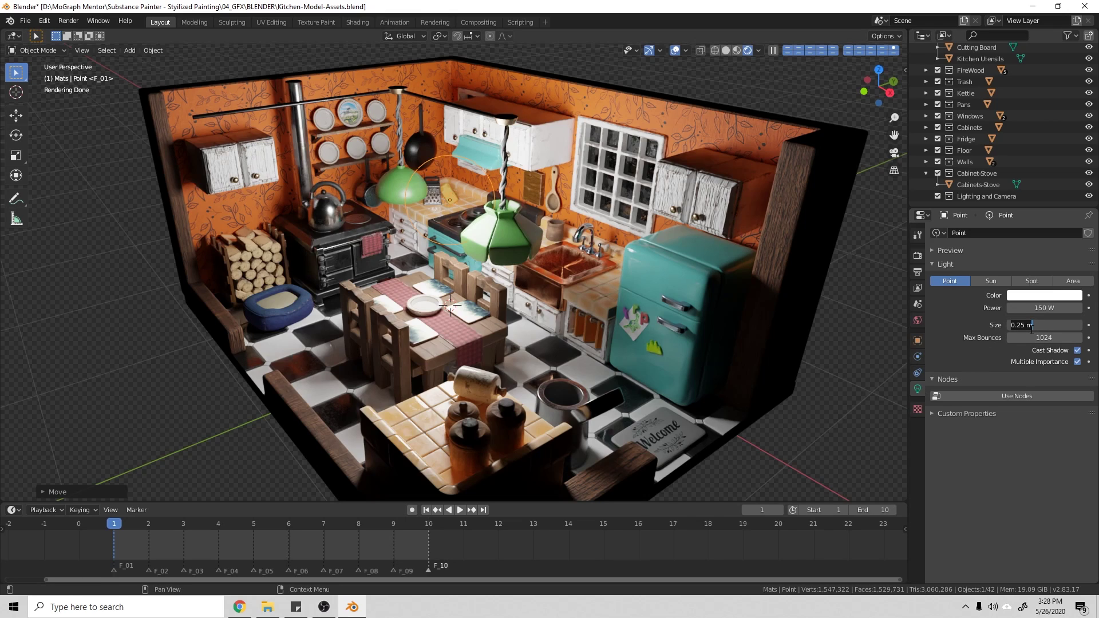
text(1)
key(Return)
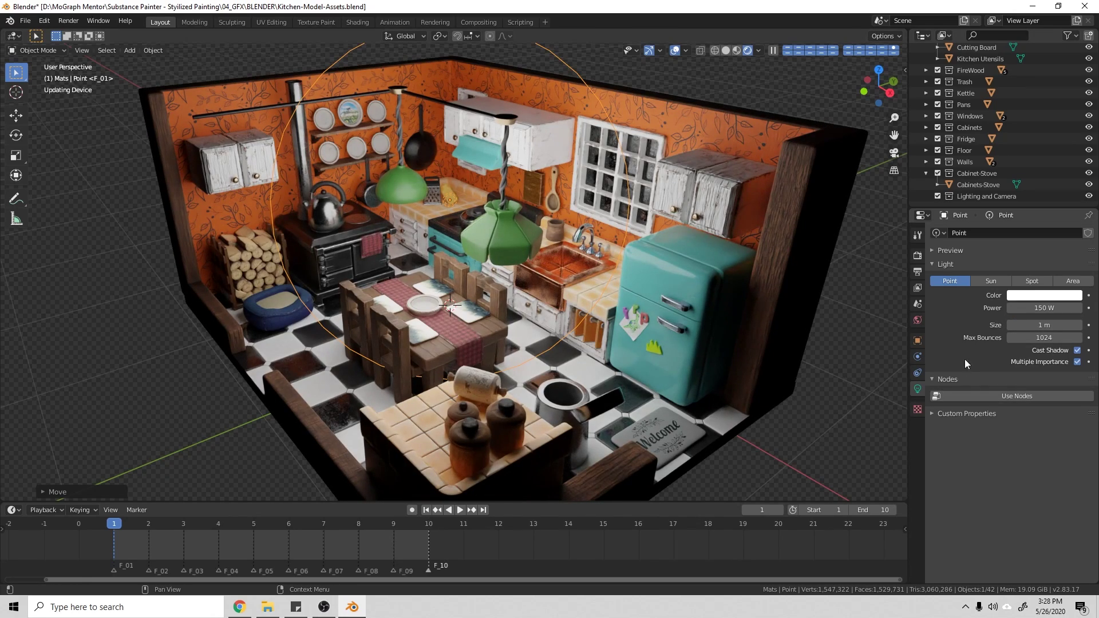
click(1047, 325)
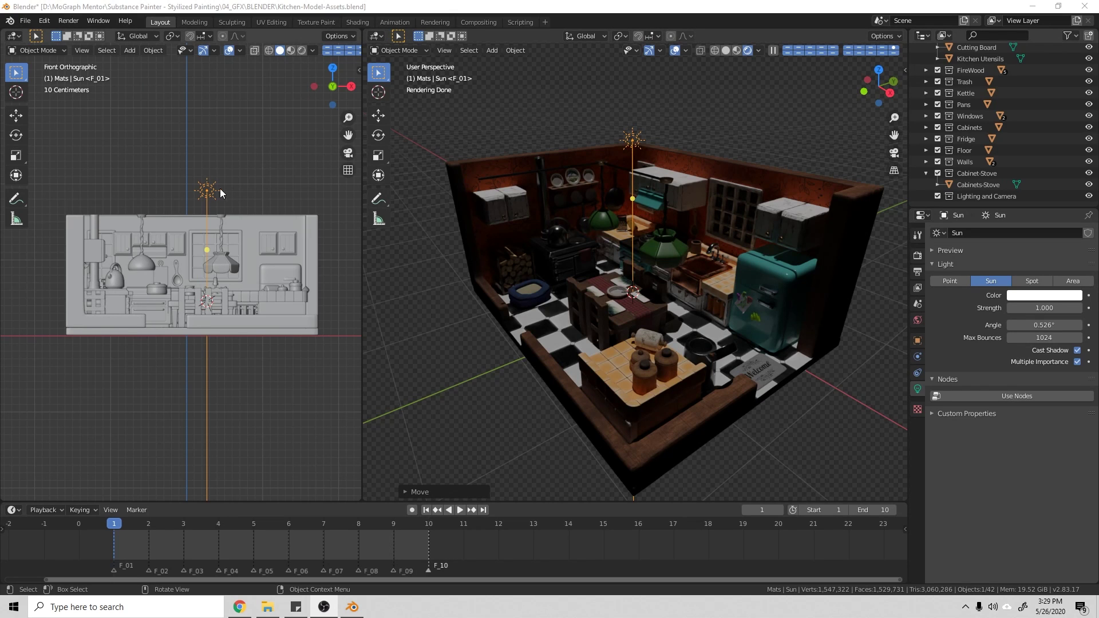
Try moving the Sun light around the kitchen, cancel the move, and tilt the light slightly off vertical.
key(g)
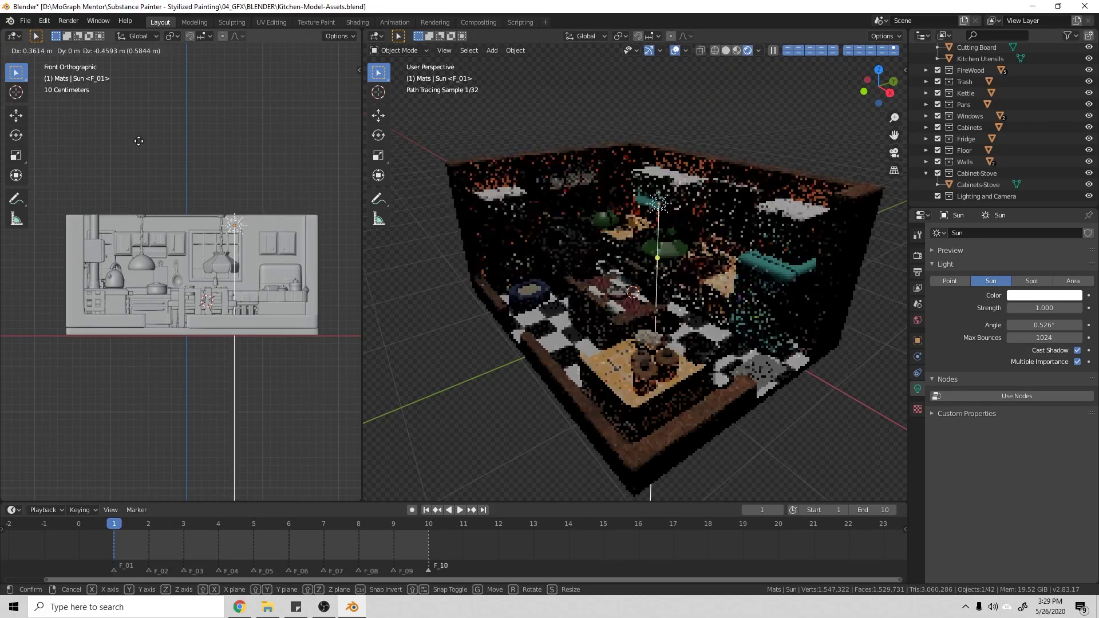
key(Escape)
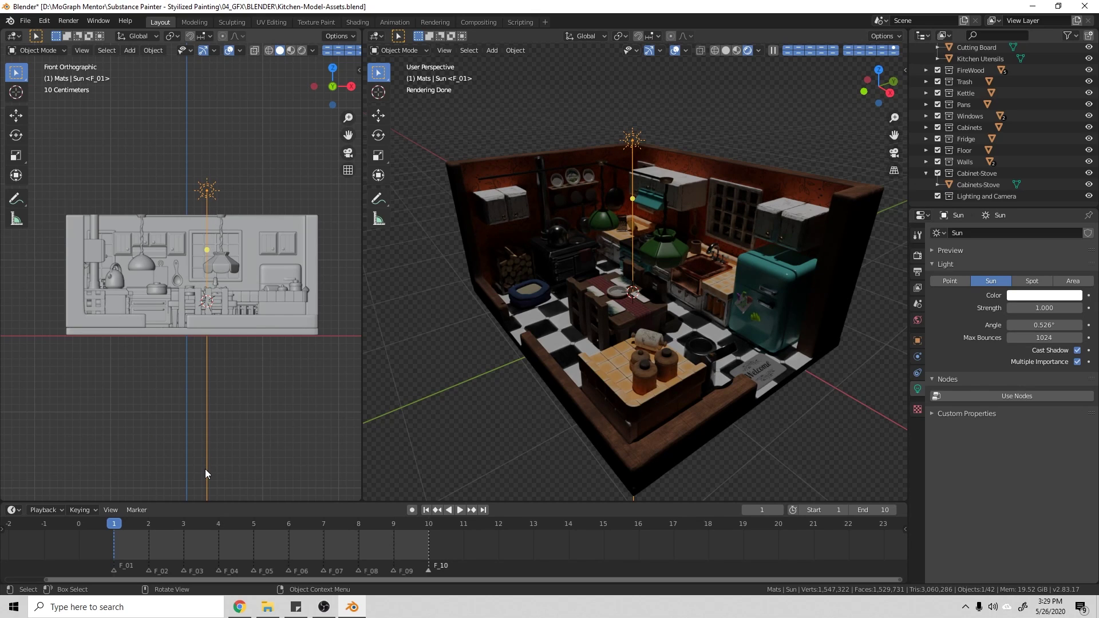
key(r)
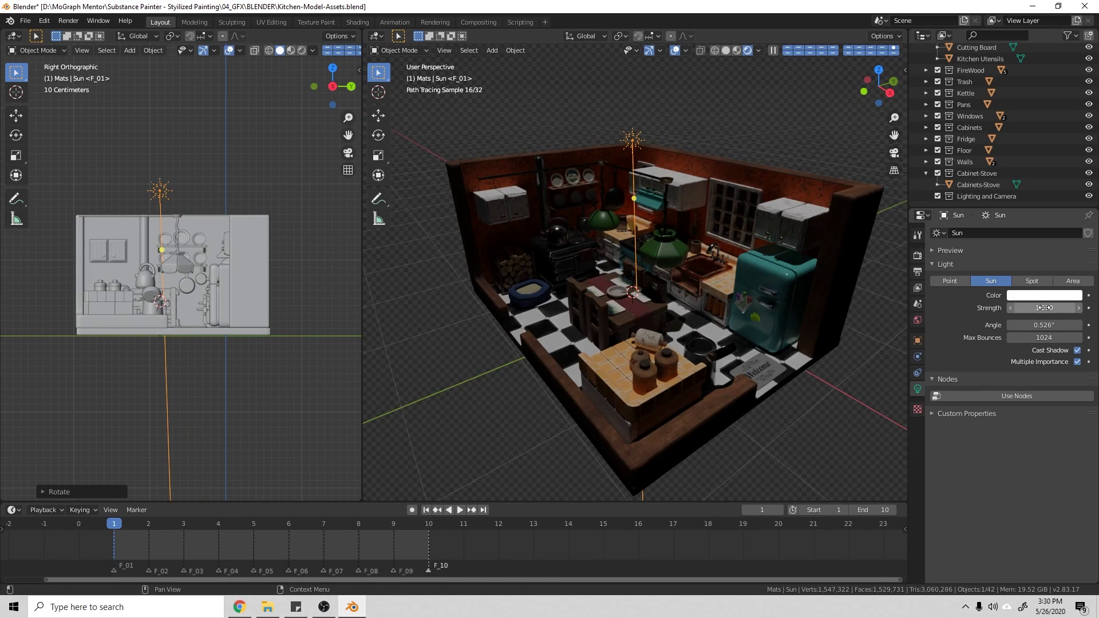
Set the Sun light's strength to 10 and rotate it in the side view so its rays fall diagonally toward the kitchen's front.
click(1043, 307)
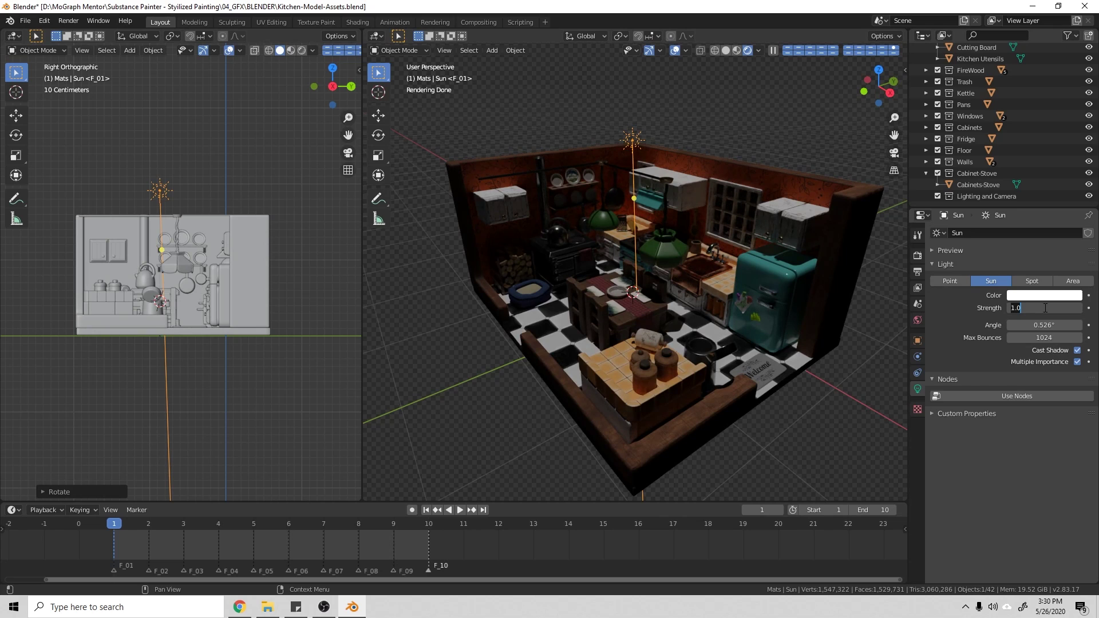
text(10)
key(Return)
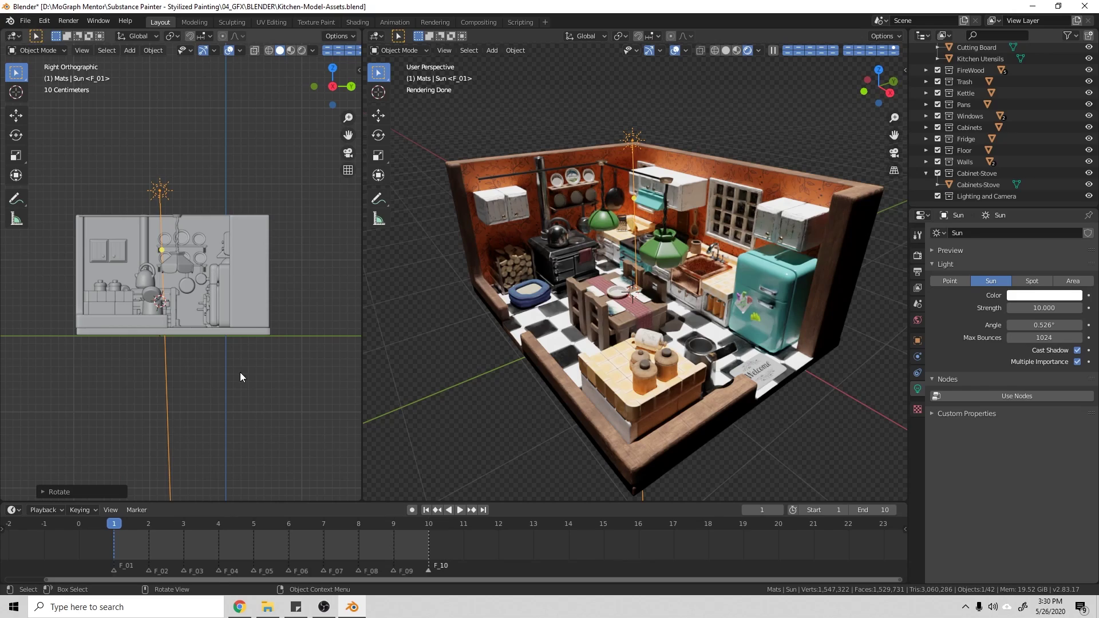
key(r)
click(108, 343)
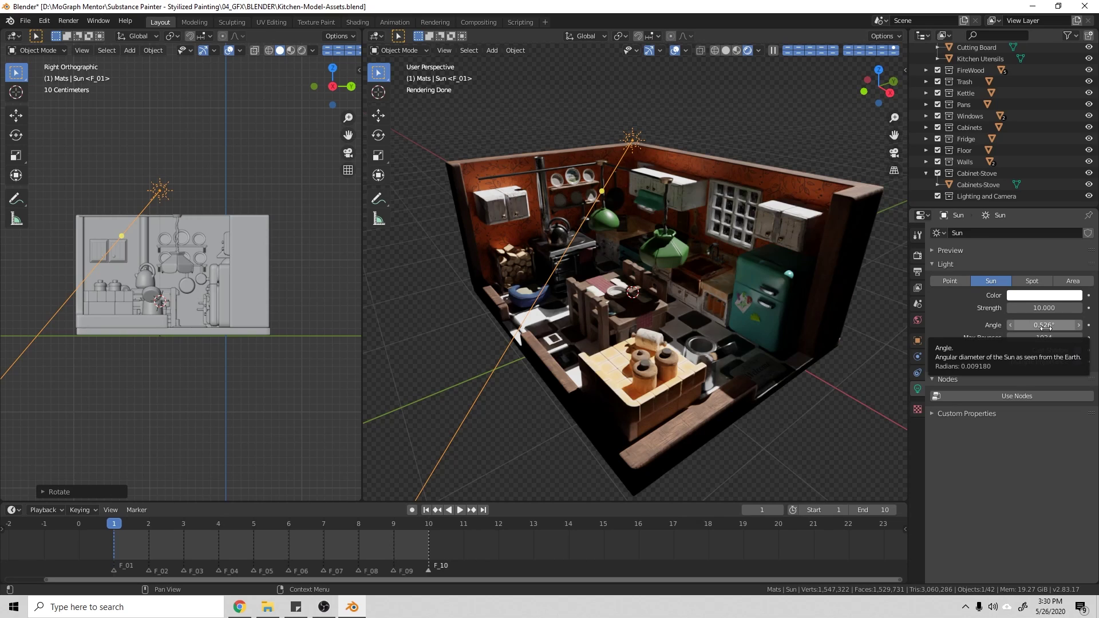
Set the Sun light's angle to 10° and adjust it slightly to soften the shadow edges.
click(1046, 326)
text(10)
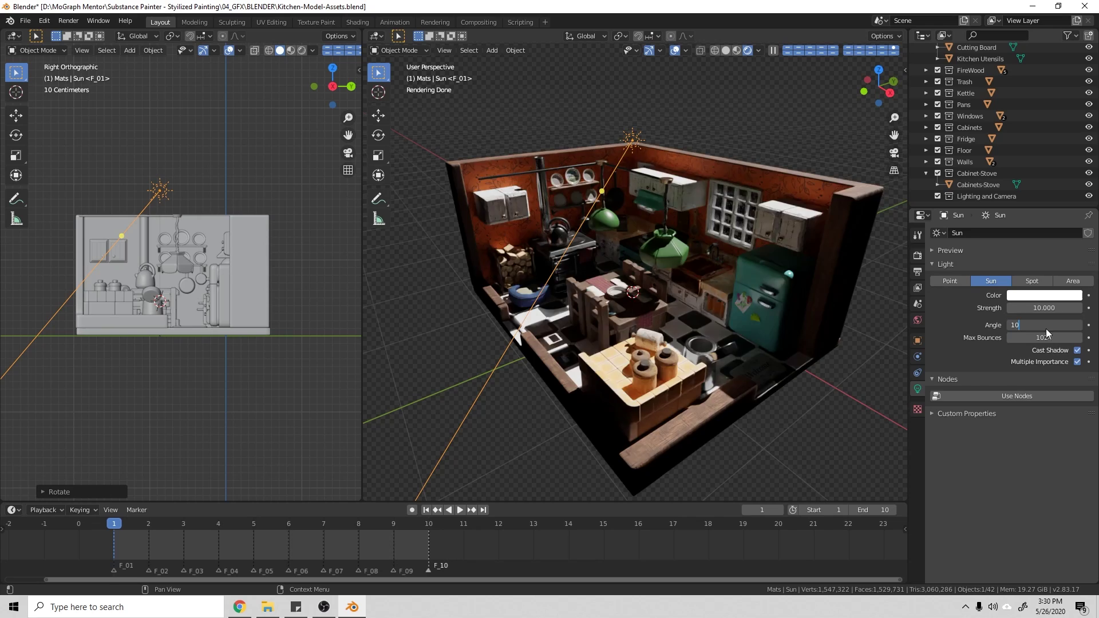
key(Return)
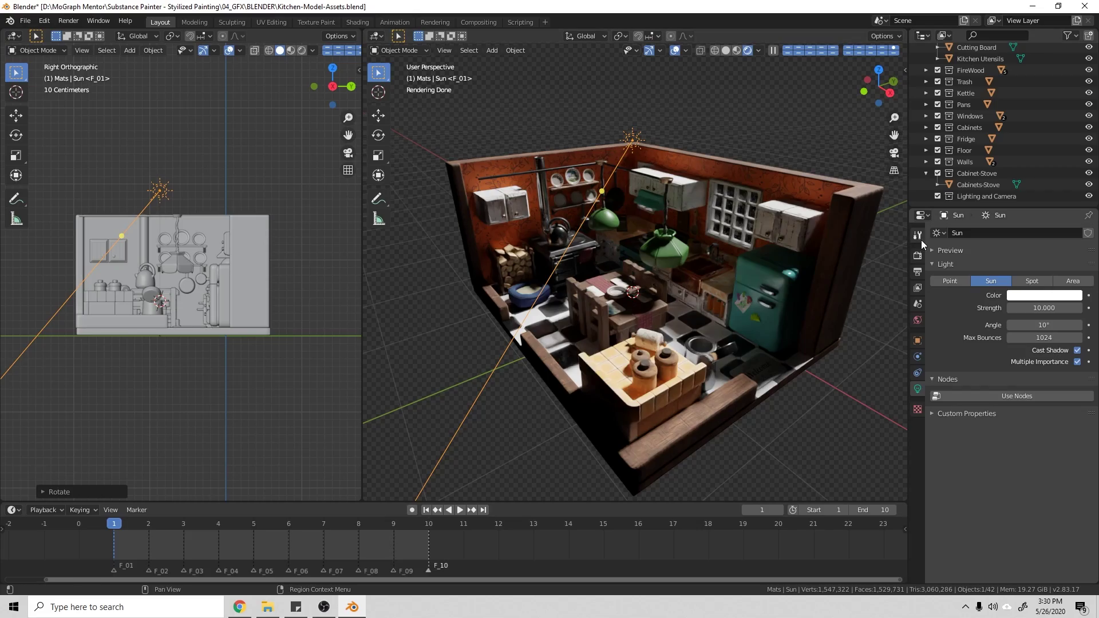
mouse_move(1044, 325)
mouse_down()
mouse_move(1032, 325)
mouse_move(1054, 325)
mouse_up()
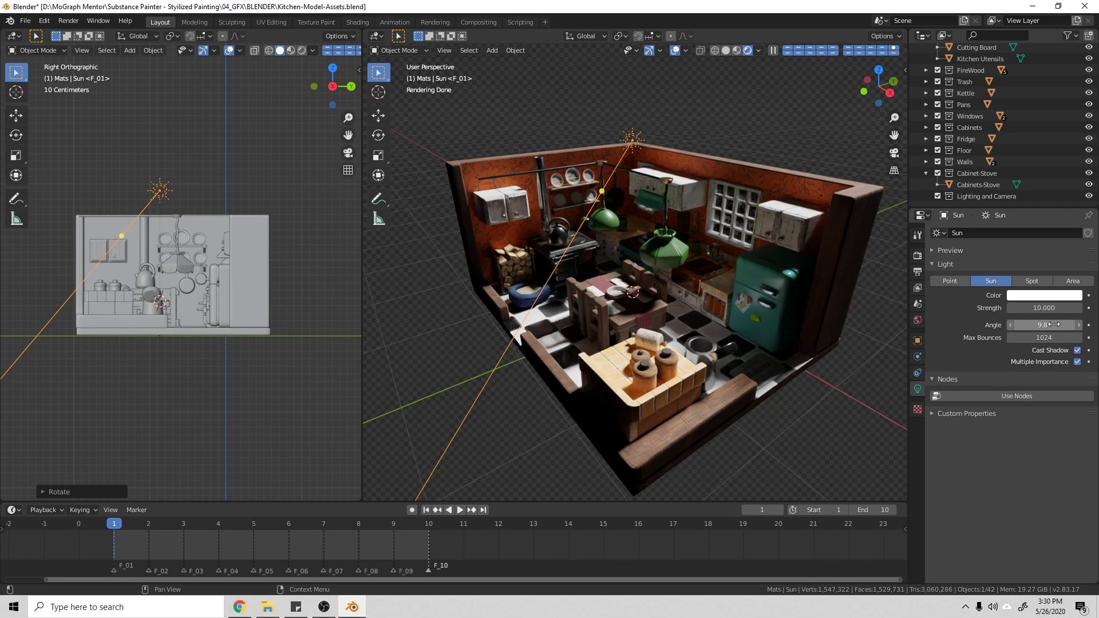
click(1055, 324)
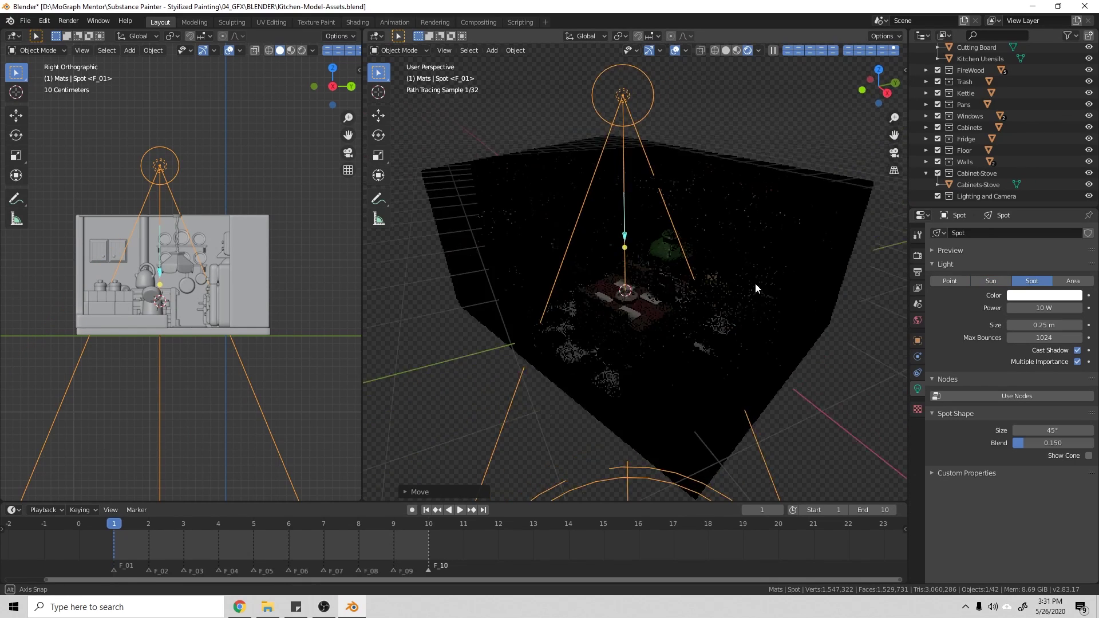
Try aiming the spot light toward the counter at the kitchen's front corner, and undo the change.
middle_drag(754, 283, 605, 290)
scroll(749, 363, down, 5)
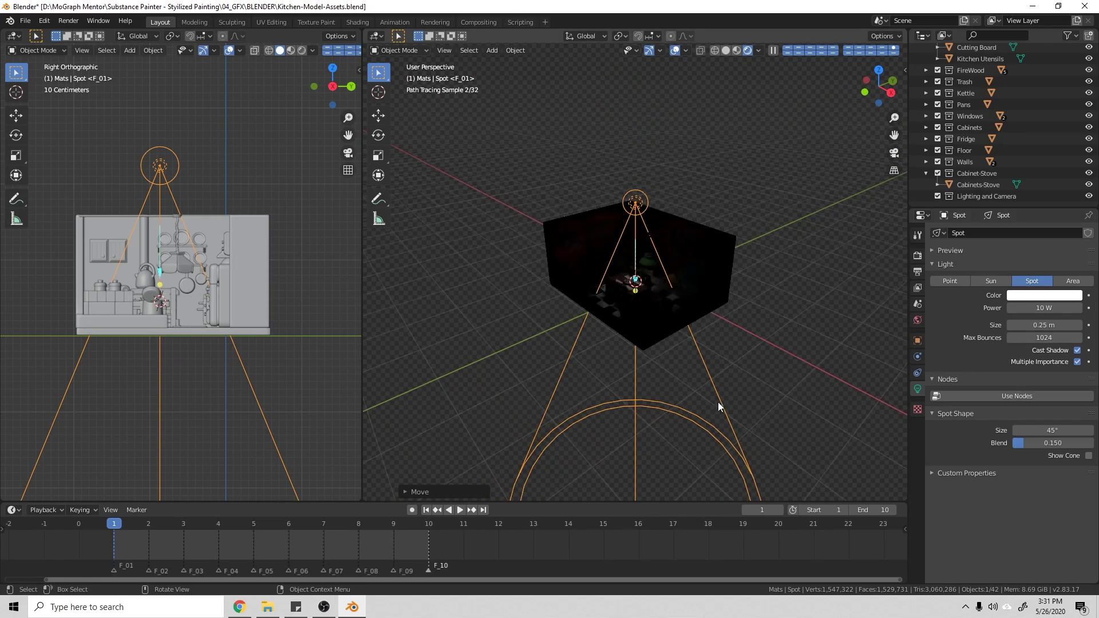
shift+middle_drag(717, 403, 702, 306)
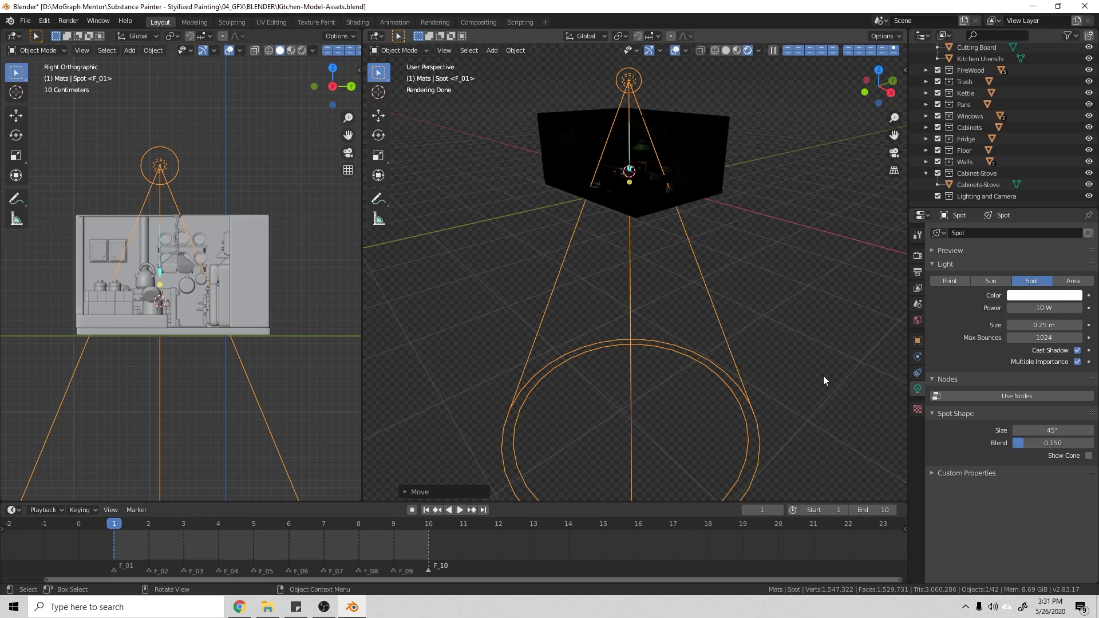
shift+middle_drag(705, 201, 719, 285)
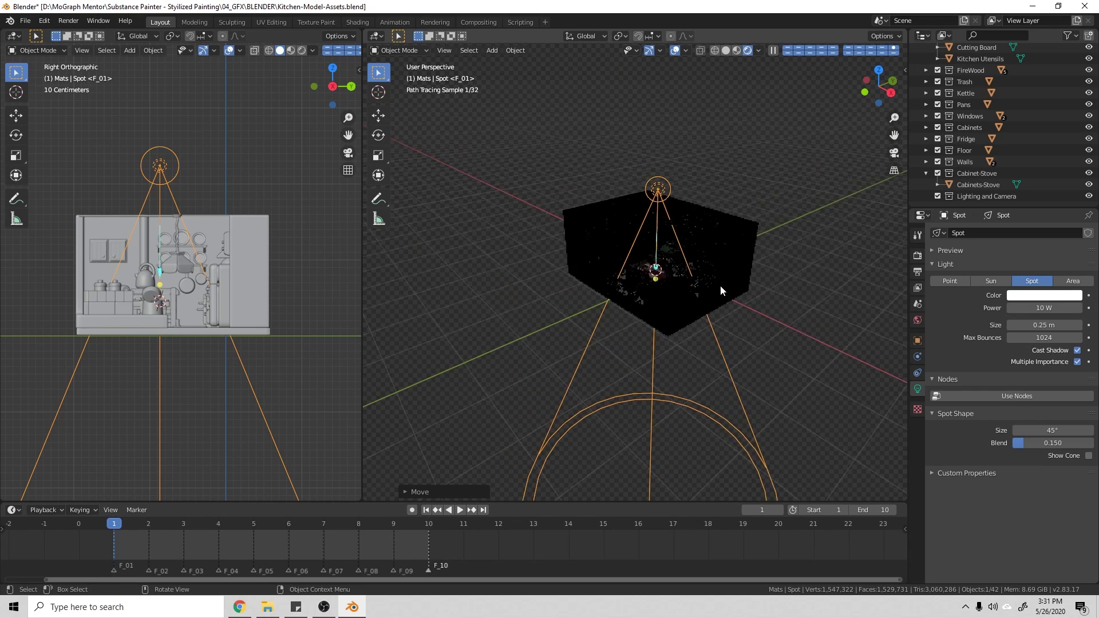
scroll(729, 282, up, 4)
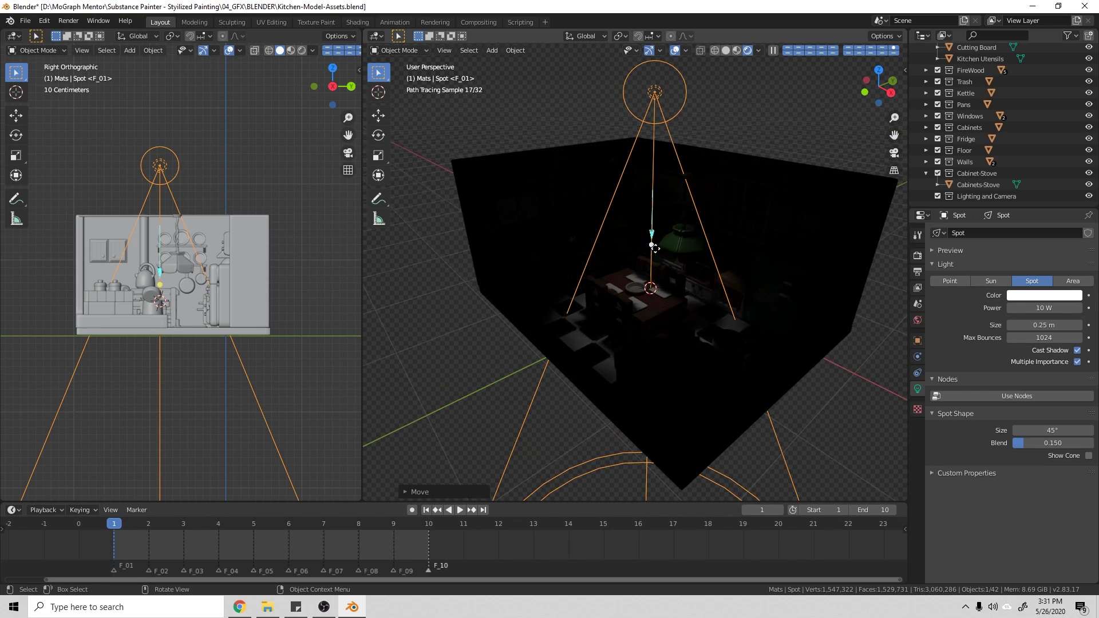
drag(651, 244, 622, 312)
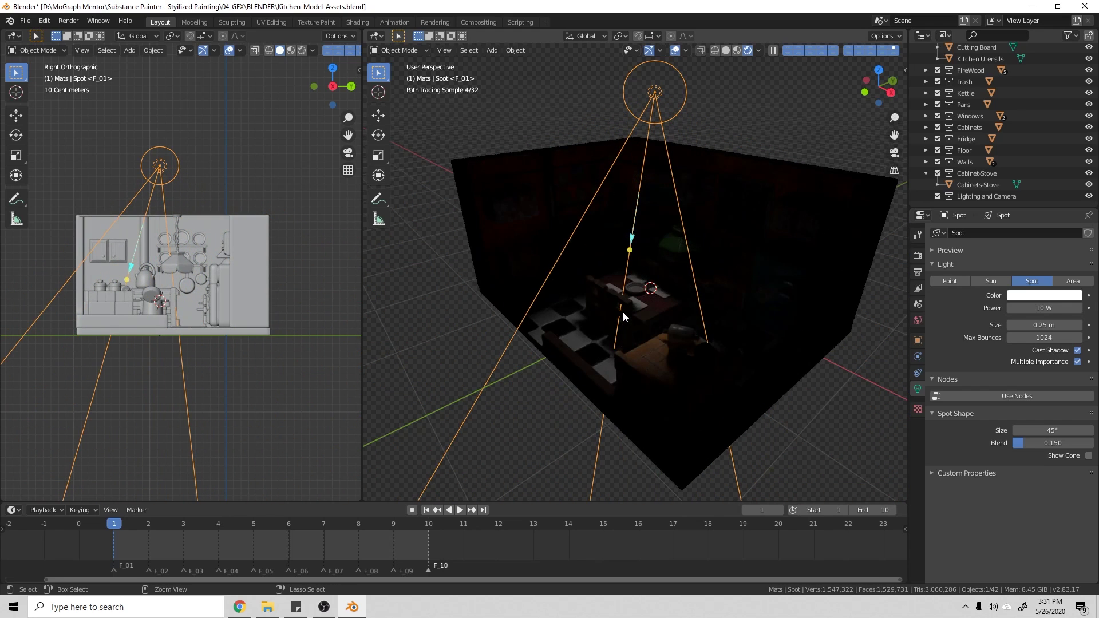
key(ctrl+z)
Set the power of the spot light above the kitchen to 500 W.
double_click(1037, 308)
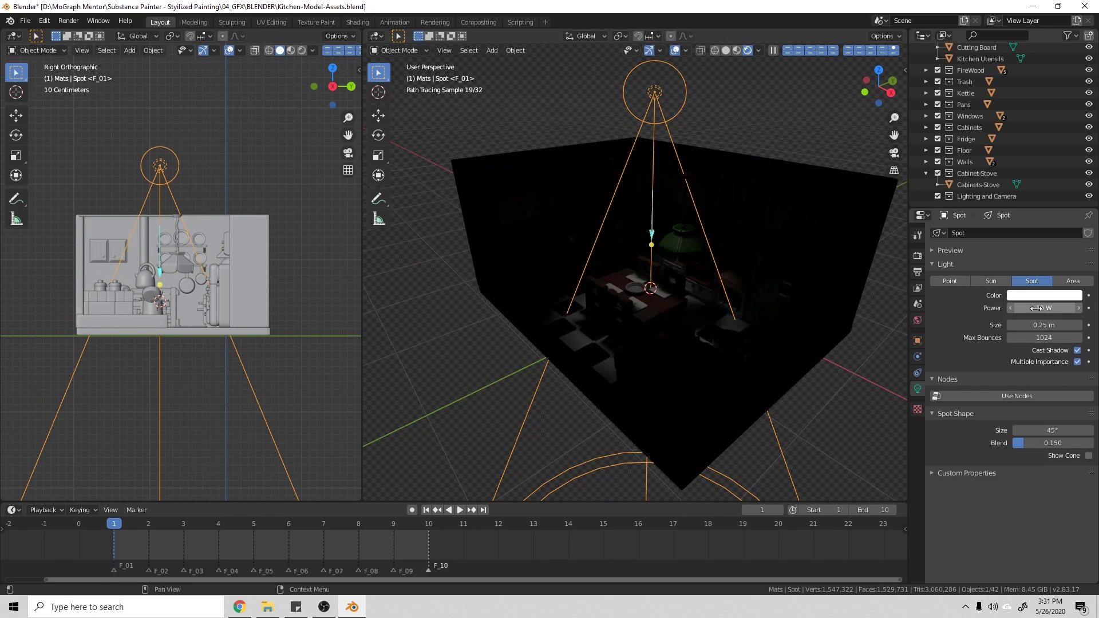
text(500)
key(Return)
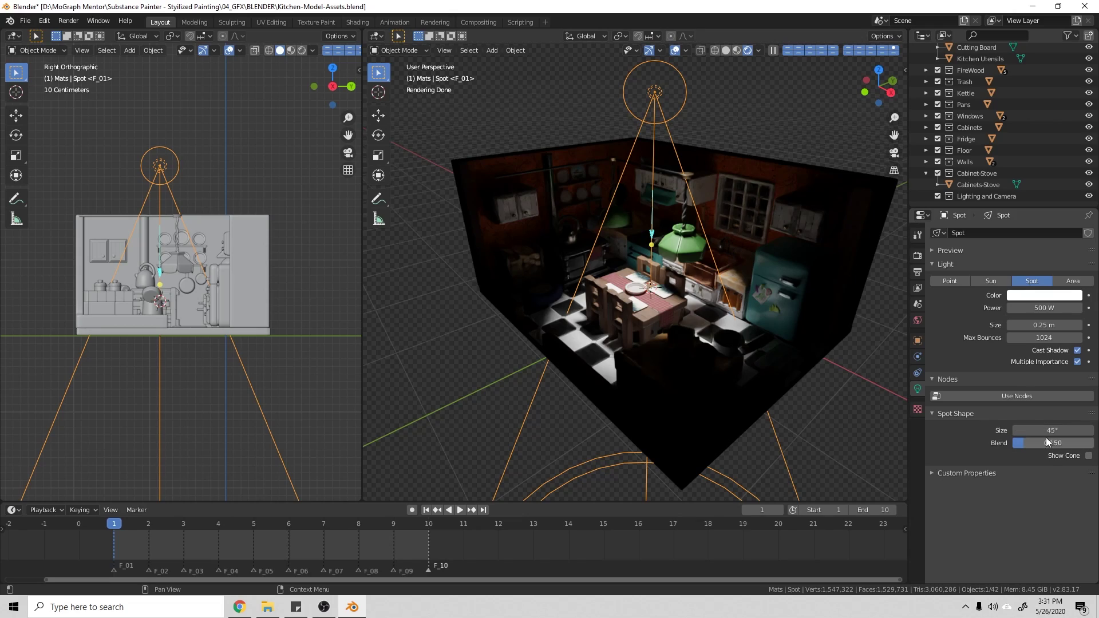
Widen the spot light's cone to about 56.6° and raise its edge blend to about 0.275.
mouse_move(1043, 433)
mouse_down()
mouse_move(1089, 433)
mouse_move(1043, 443)
mouse_up()
shift+middle_drag(658, 476, 651, 370)
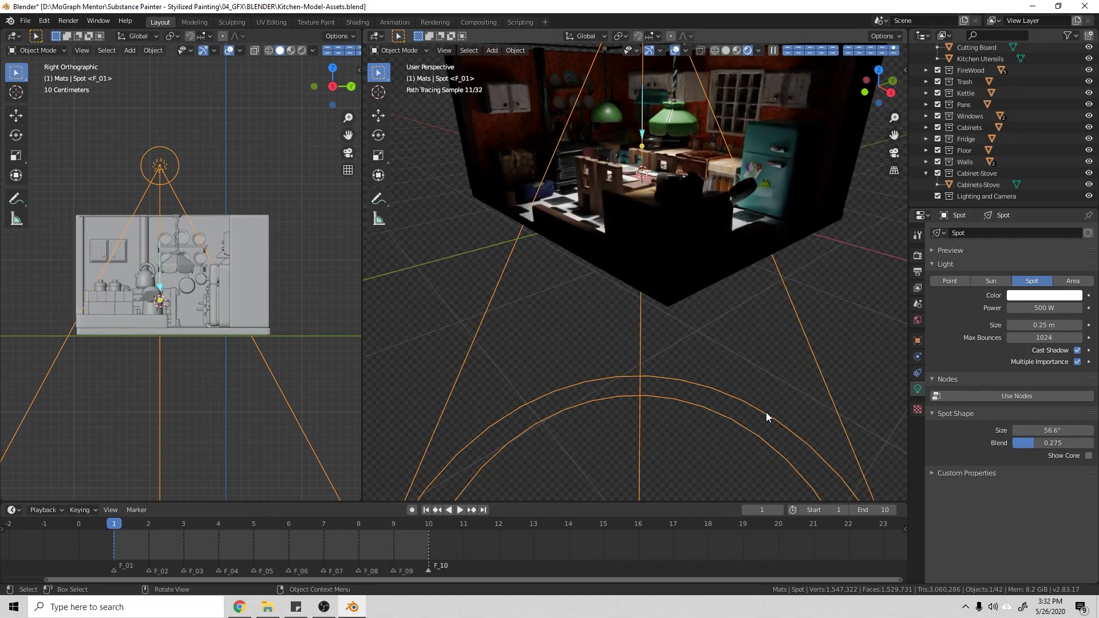
shift+middle_drag(692, 287, 666, 382)
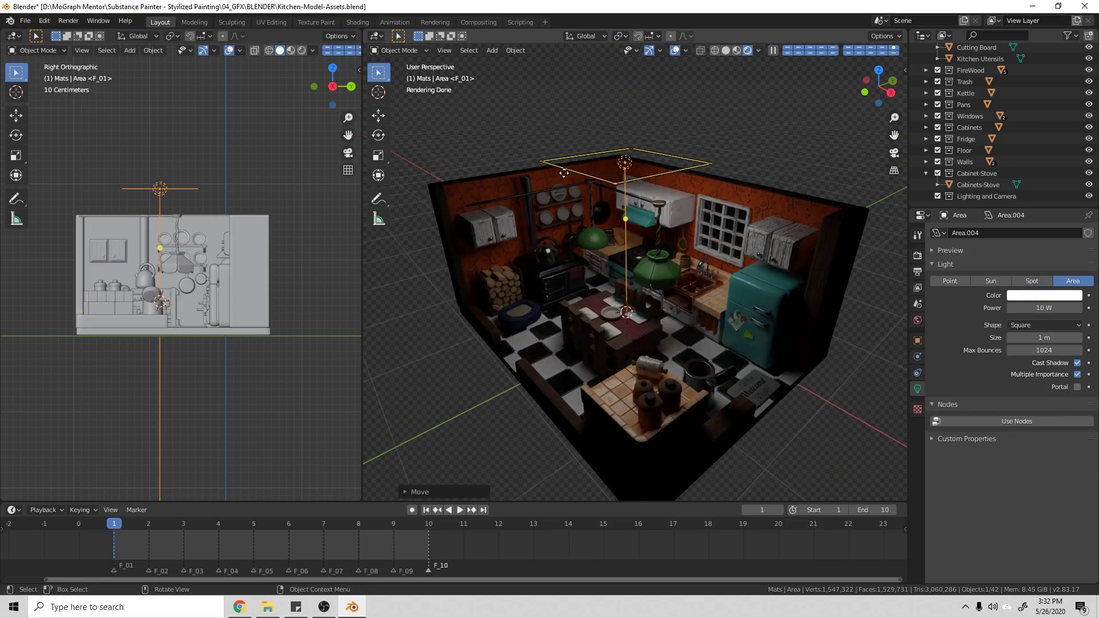
Enlarge the square area light above the kitchen to about 1.64 m.
middle_drag(572, 180, 650, 282)
drag(650, 282, 738, 381)
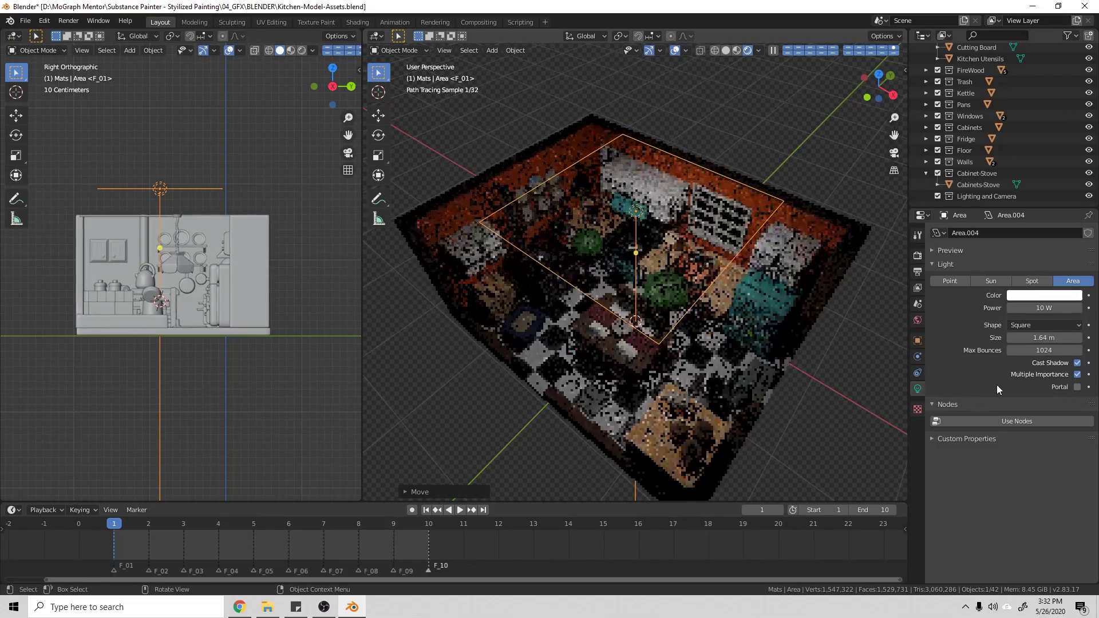
Scale the area light up about 1.56 times and raise it about 0.9 m further above the kitchen.
key(s)
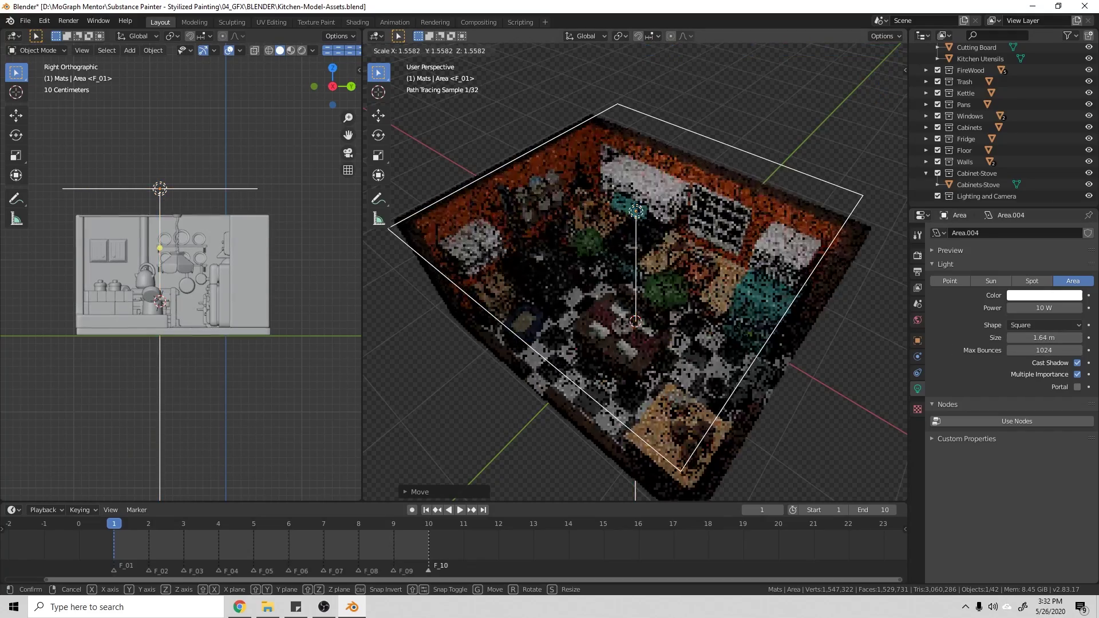
click(685, 361)
middle_drag(685, 362, 622, 335)
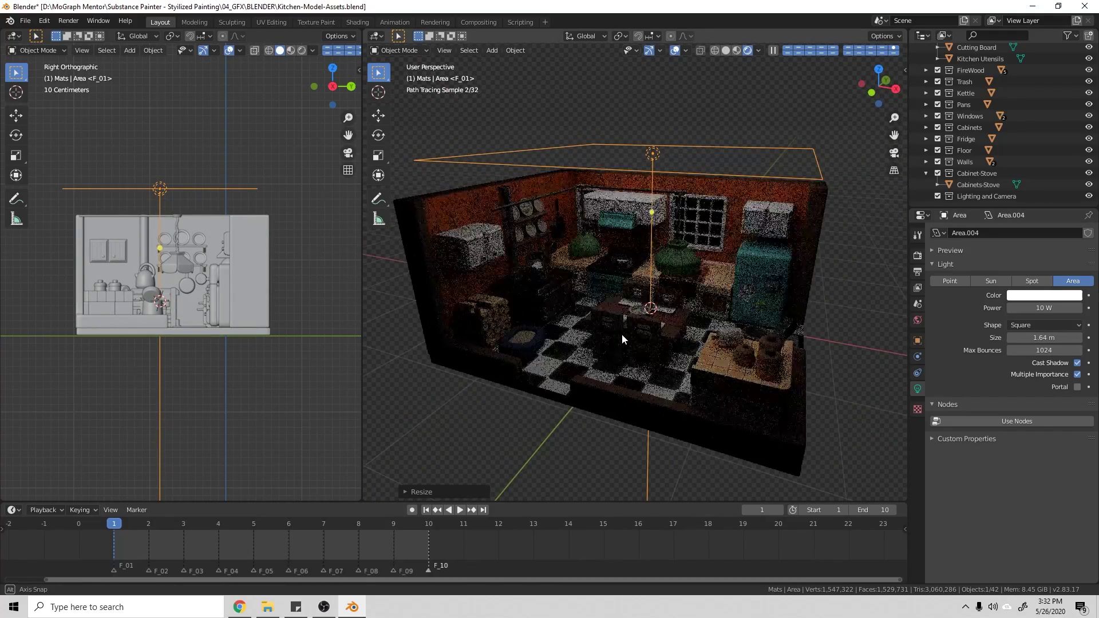
key(g)
key(z)
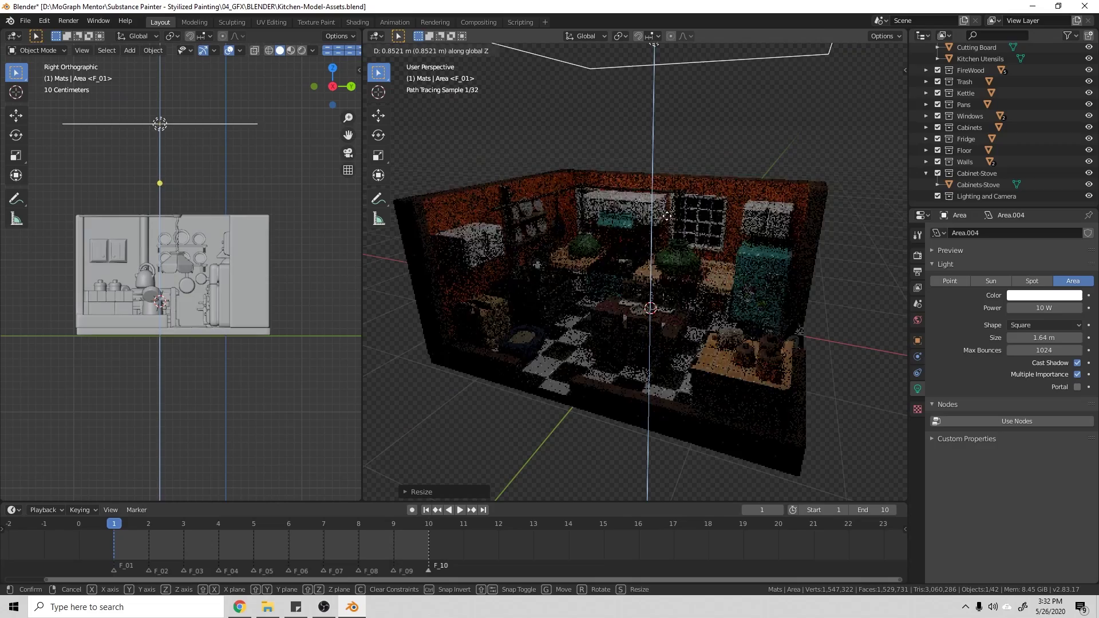
click(701, 195)
middle_drag(701, 194, 664, 206)
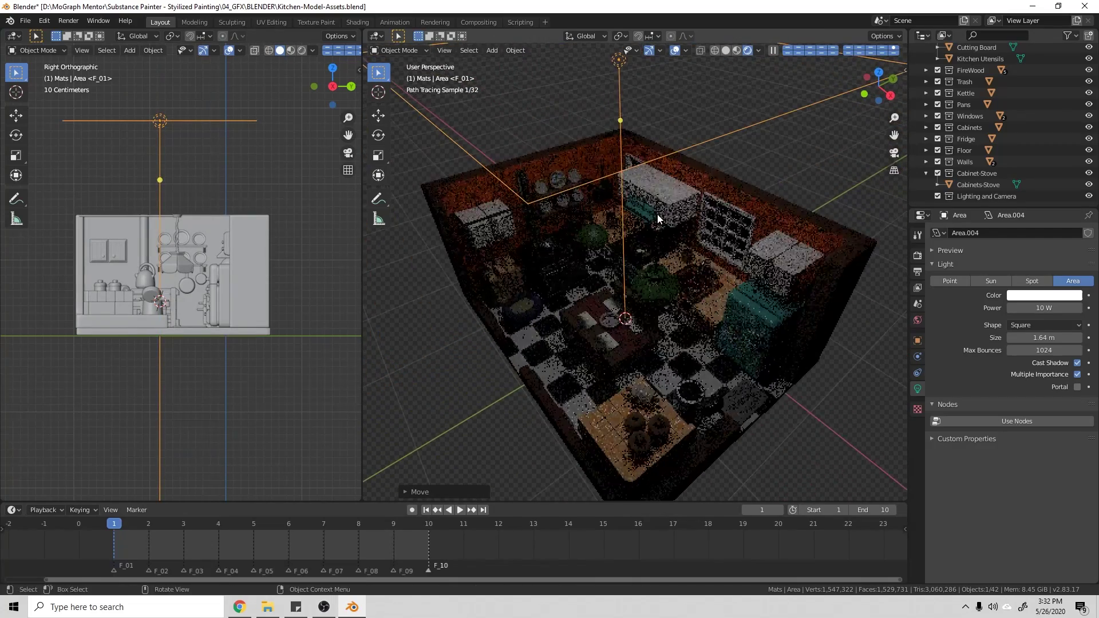
Keep the area light's shape as Square and, viewed from above, stretch the light along the X axis to span the kitchen's width.
click(1036, 324)
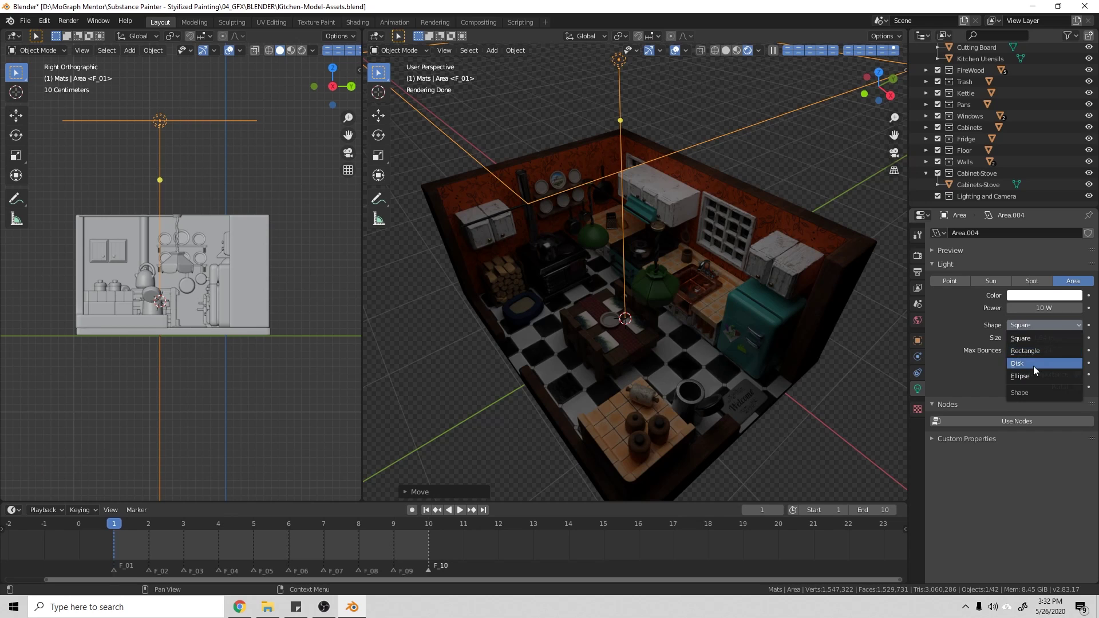
click(1030, 339)
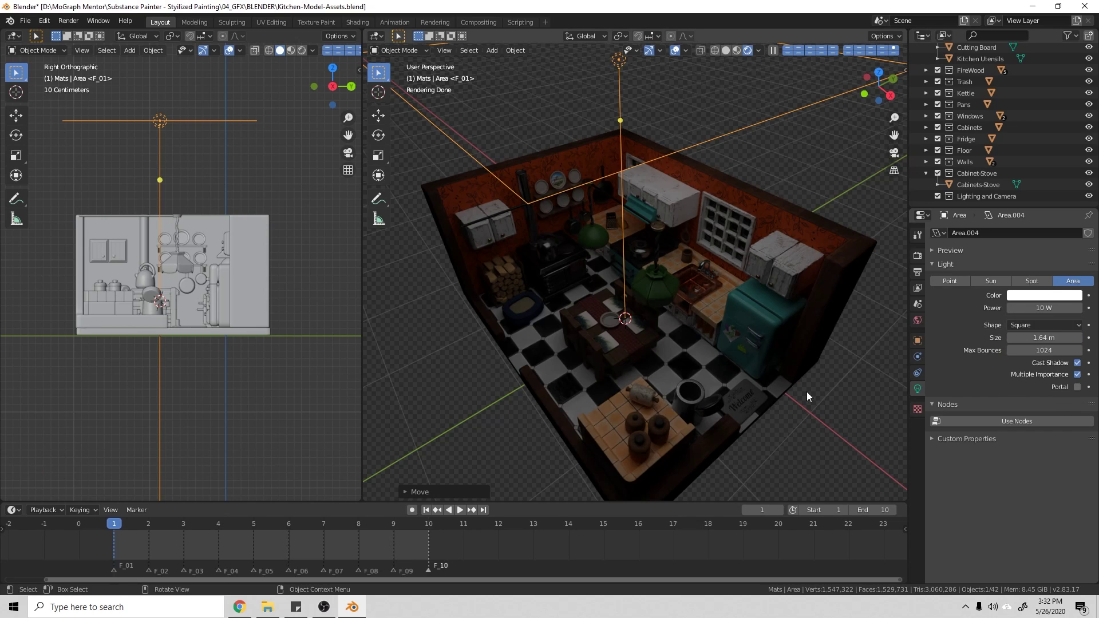
key(KP_7)
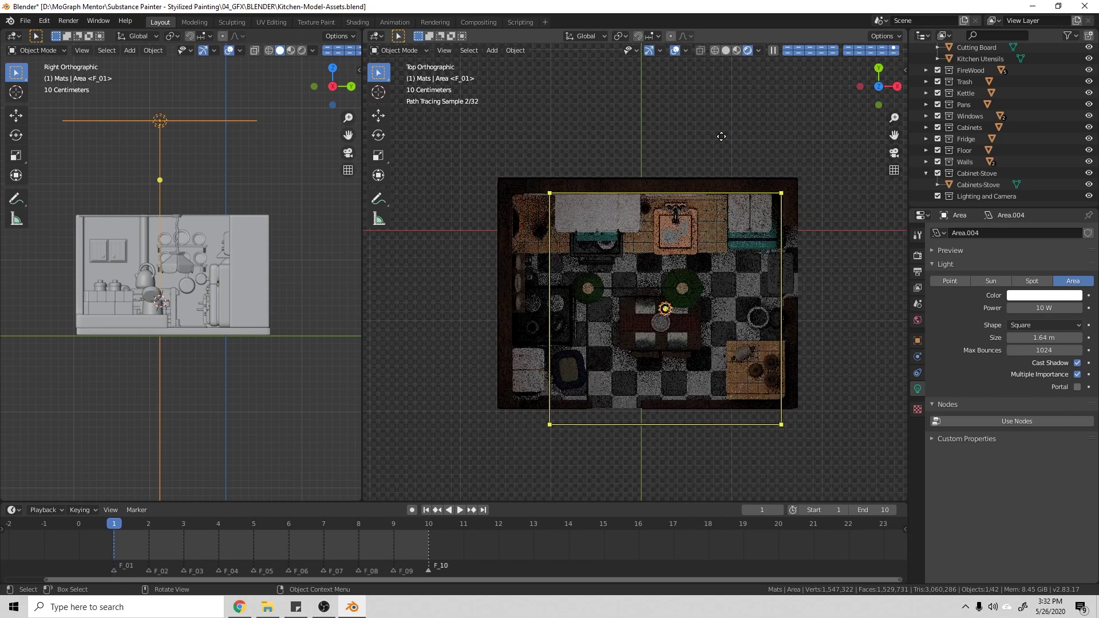
key(s)
key(x)
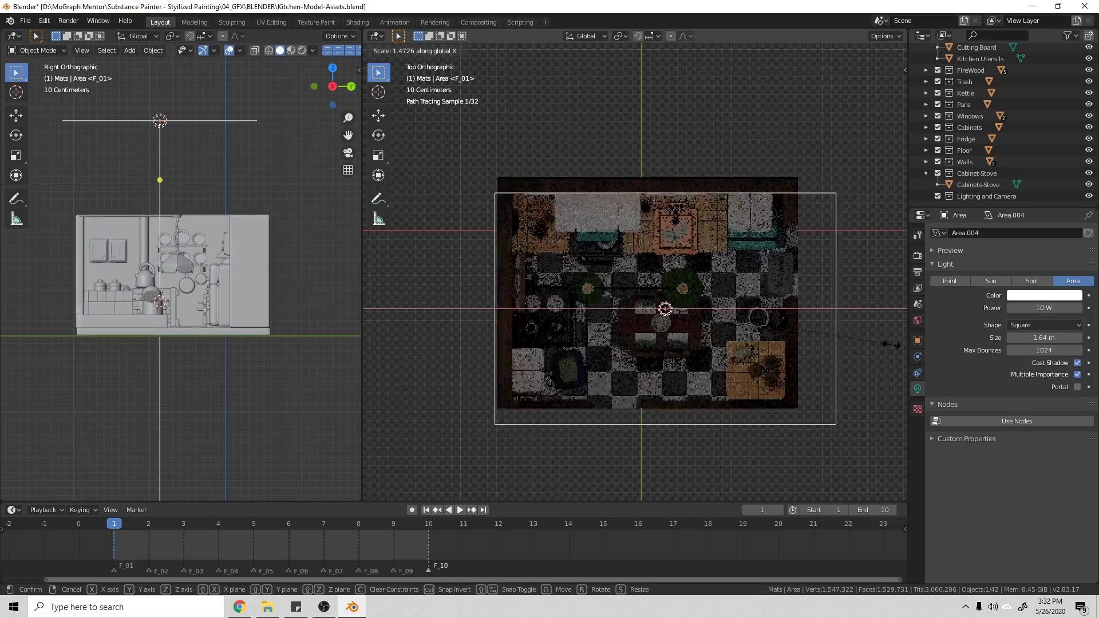
click(829, 383)
Centre the area light over the kitchen and resize it along the X axis to match the outer walls.
key(g)
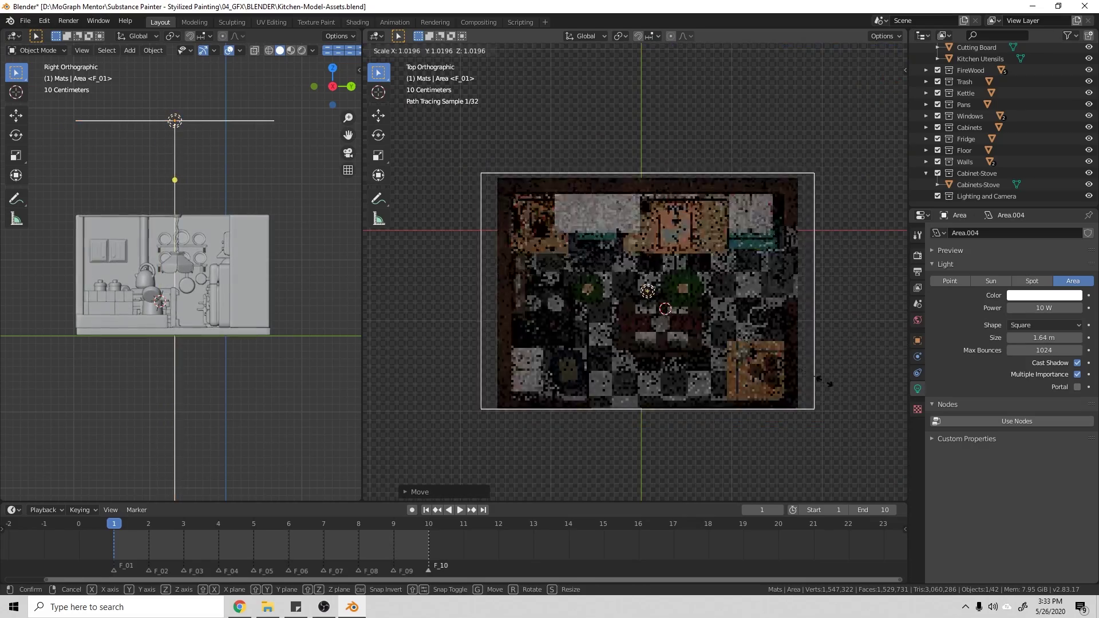
click(817, 382)
key(s)
key(x)
click(803, 380)
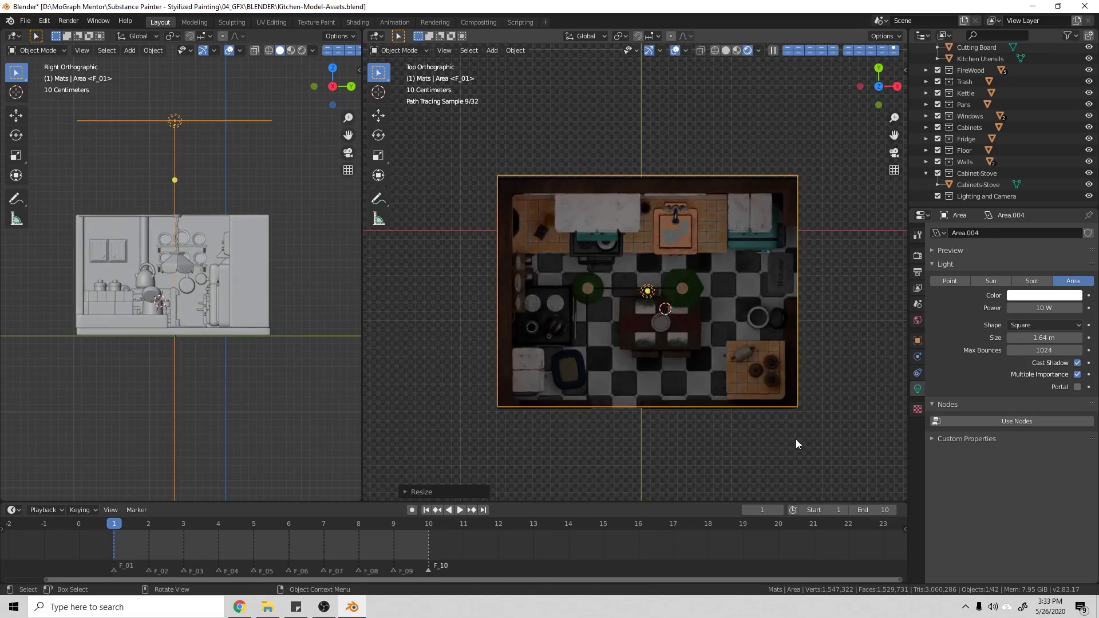
Set the power of the area light above the kitchen to 1500 W.
middle_drag(795, 438, 738, 378)
click(1045, 309)
text(1500)
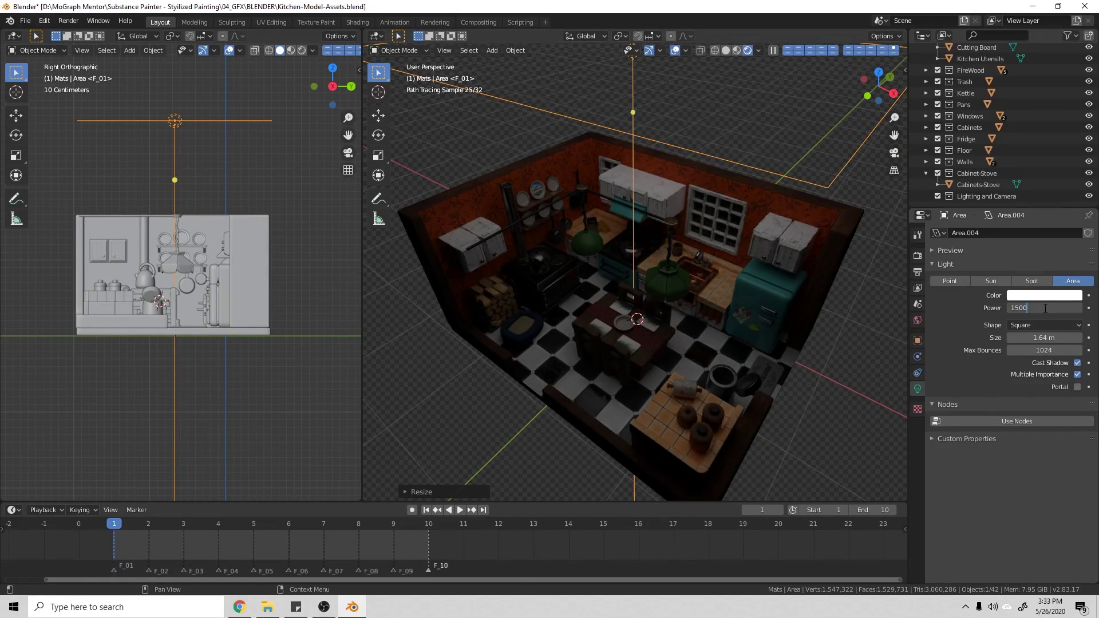
key(Return)
middle_drag(635, 265, 606, 259)
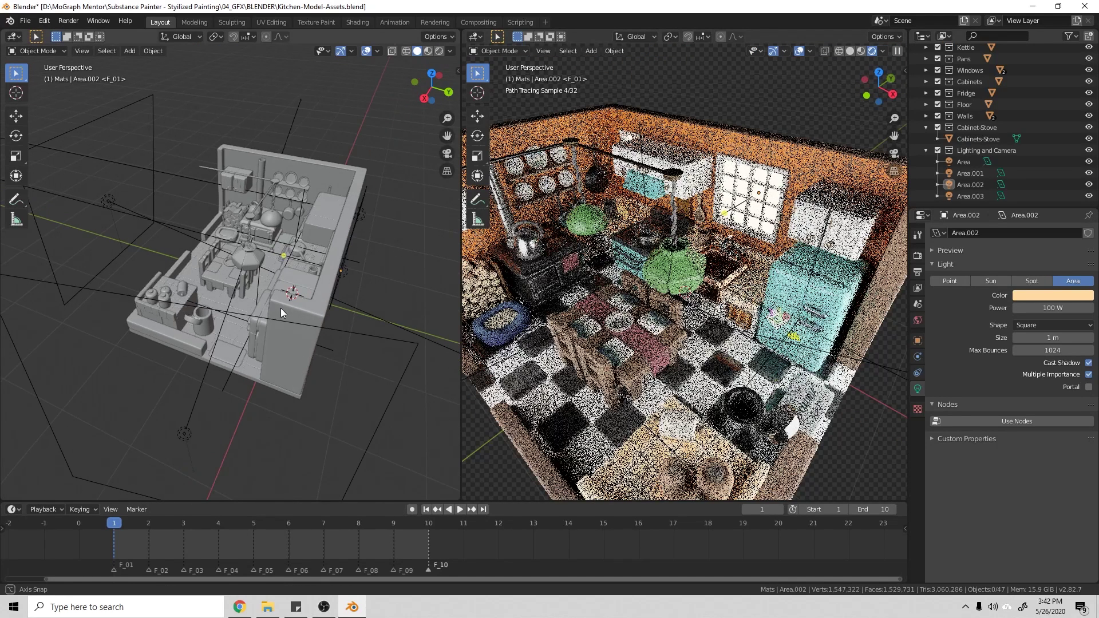
Select the warm area light at the kitchen window and examine its placement from inside and outside the room.
middle_drag(227, 294, 337, 259)
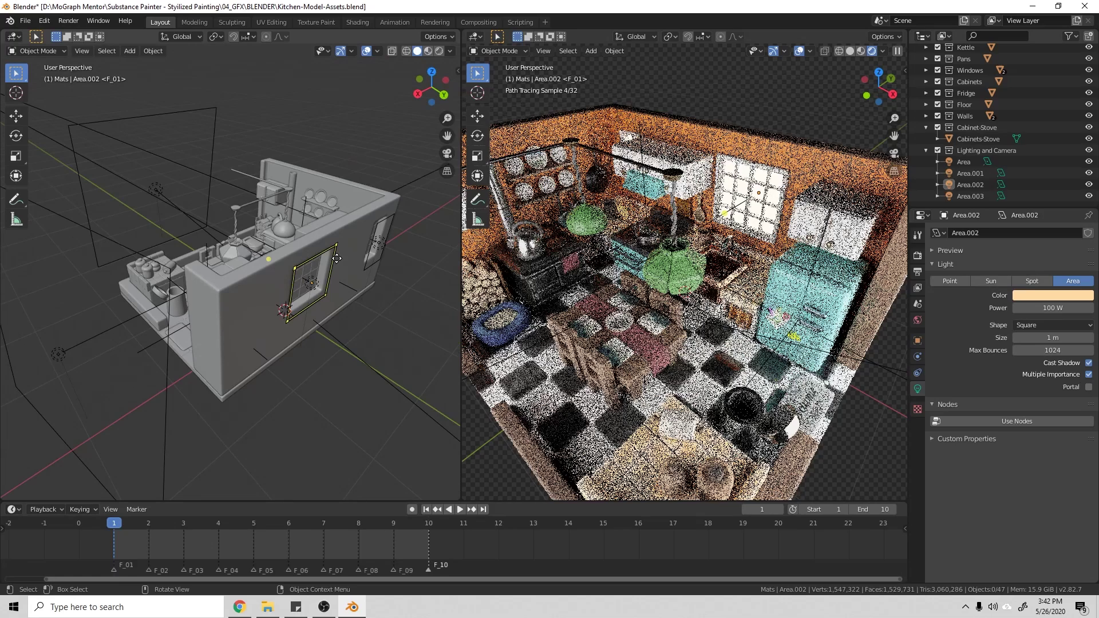
click(337, 259)
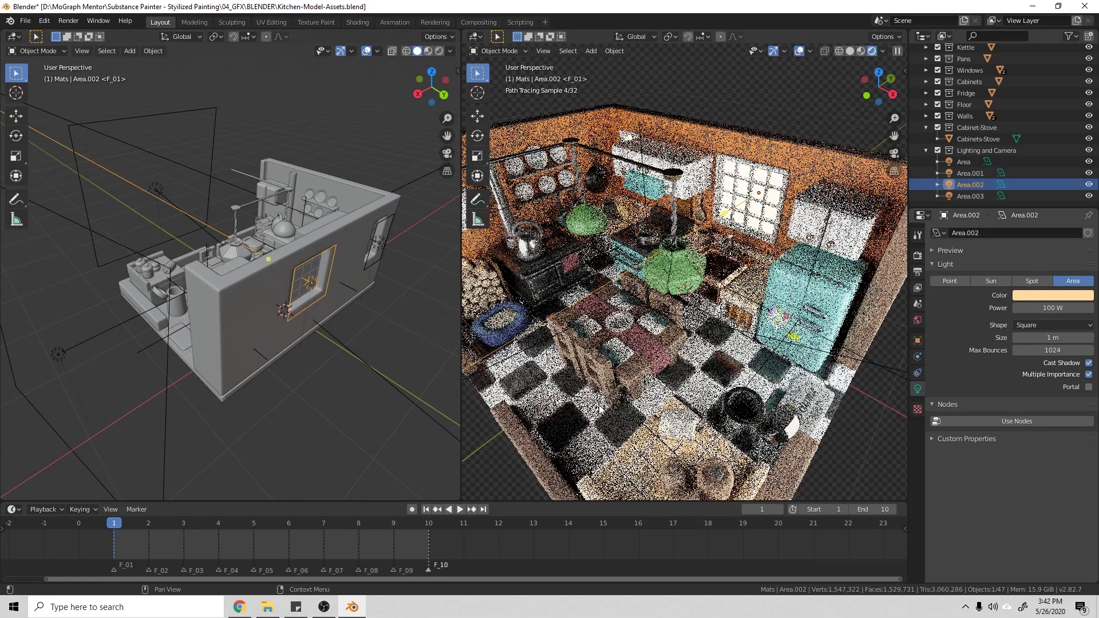
middle_drag(307, 394, 215, 328)
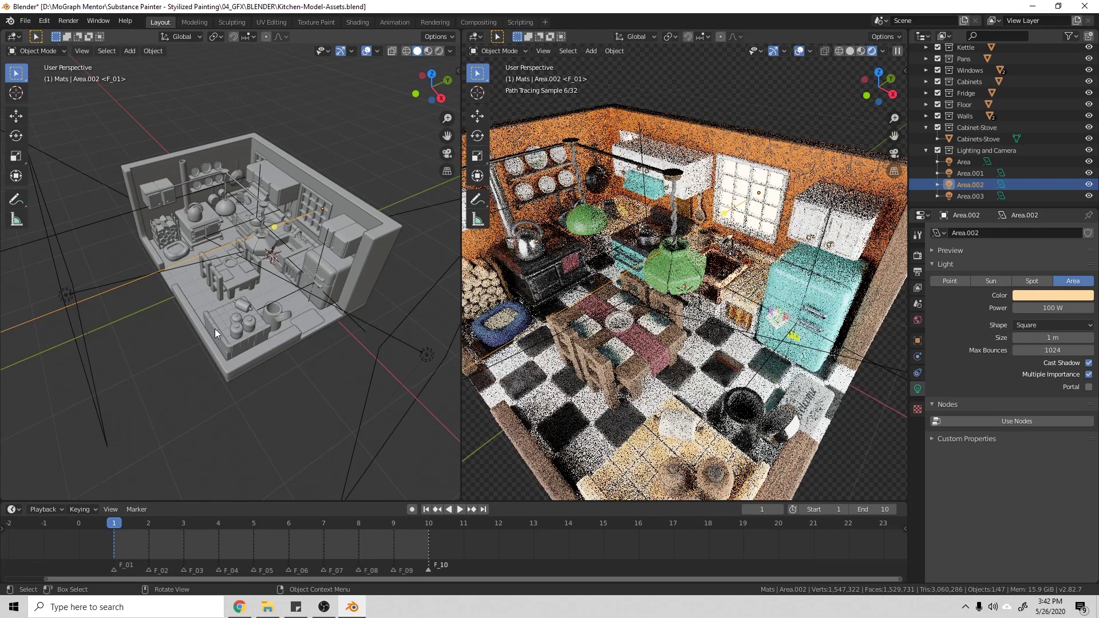
middle_drag(294, 304, 203, 246)
scroll(249, 287, up, 3)
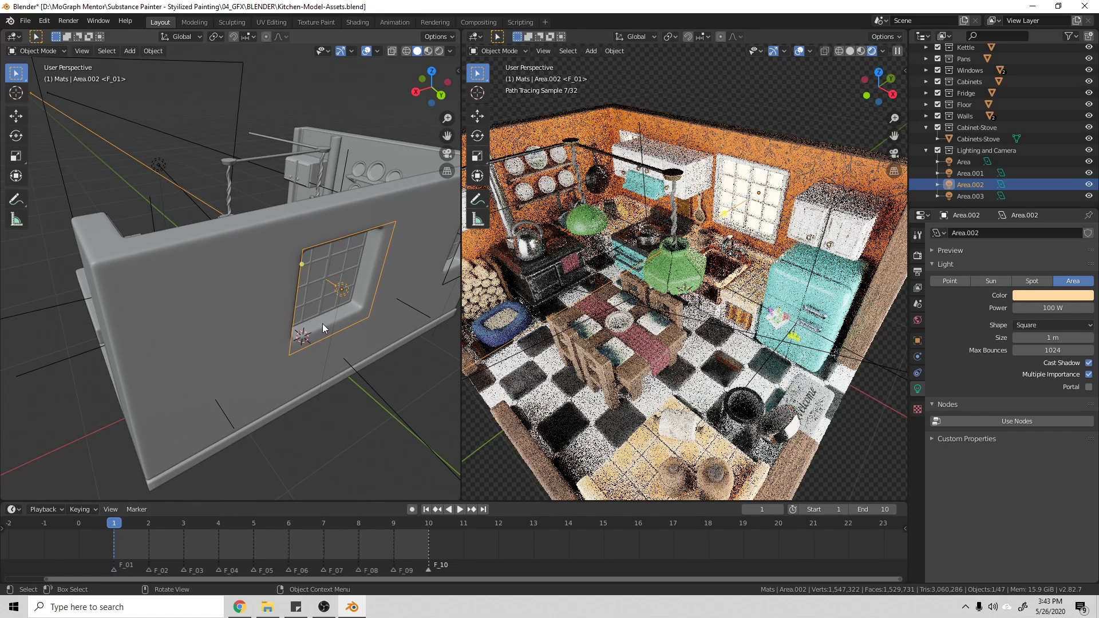
middle_drag(321, 324, 283, 311)
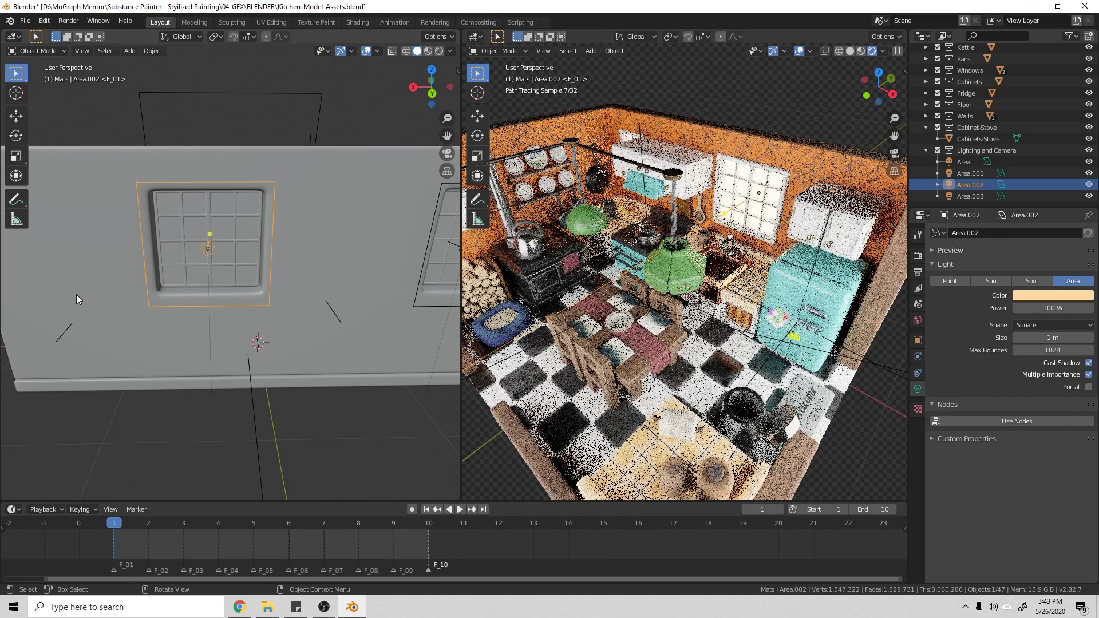
middle_drag(77, 294, 217, 315)
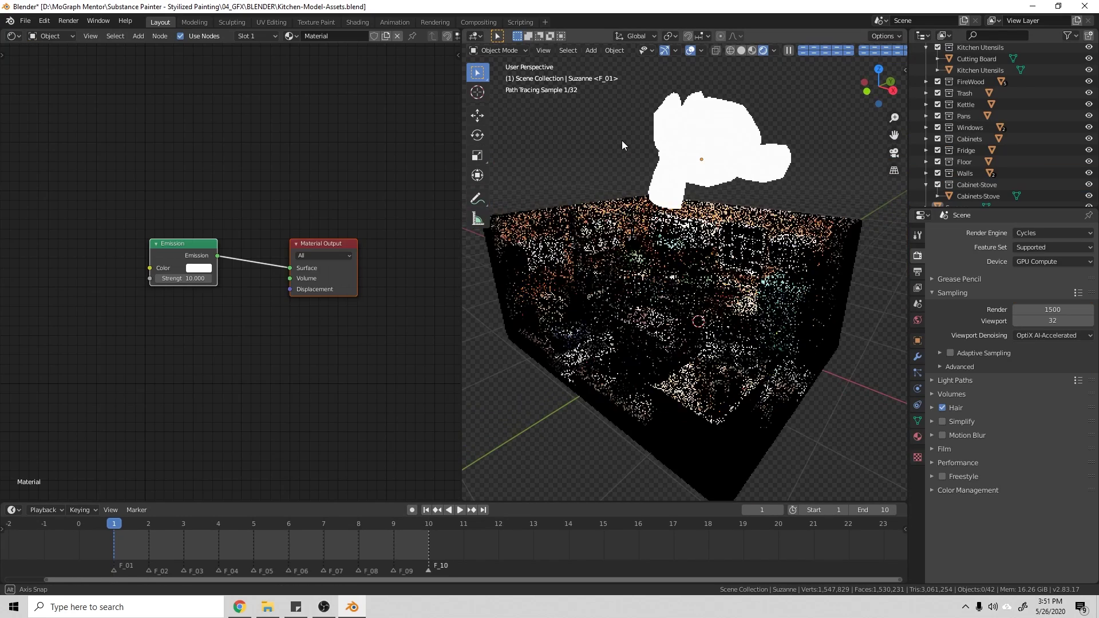
Select the glowing monkey head above the kitchen and open its material settings.
middle_drag(609, 141, 662, 267)
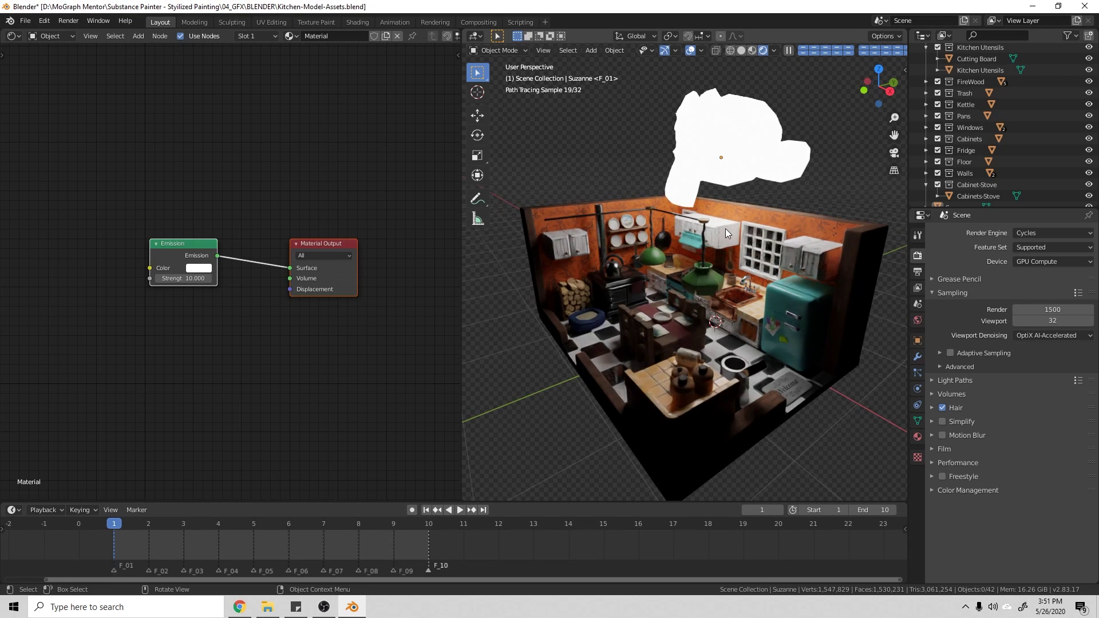
click(745, 171)
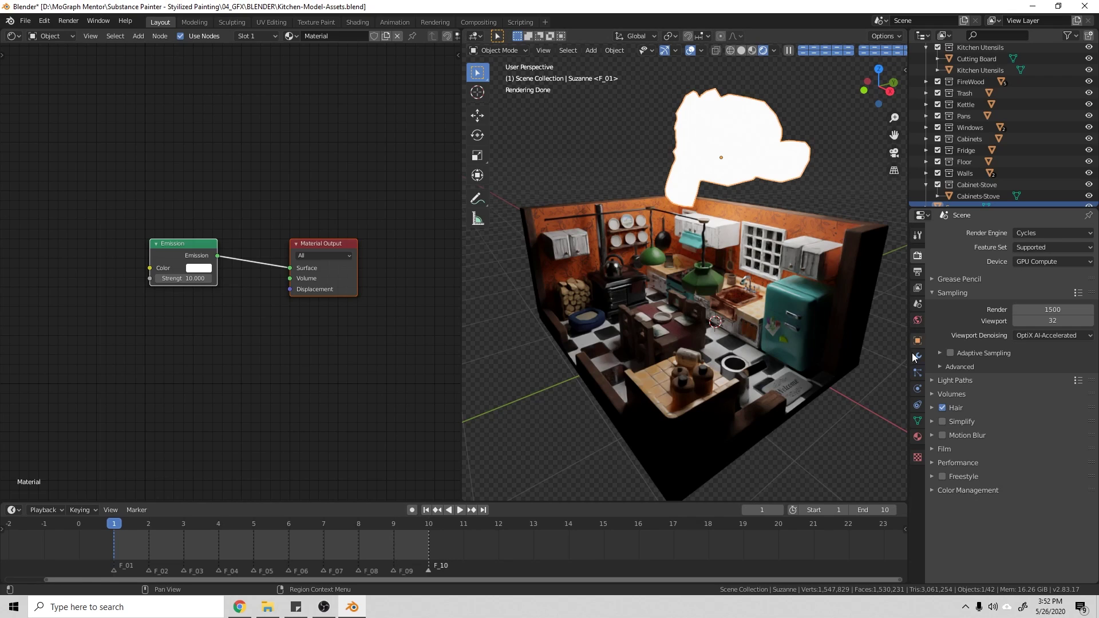
click(917, 437)
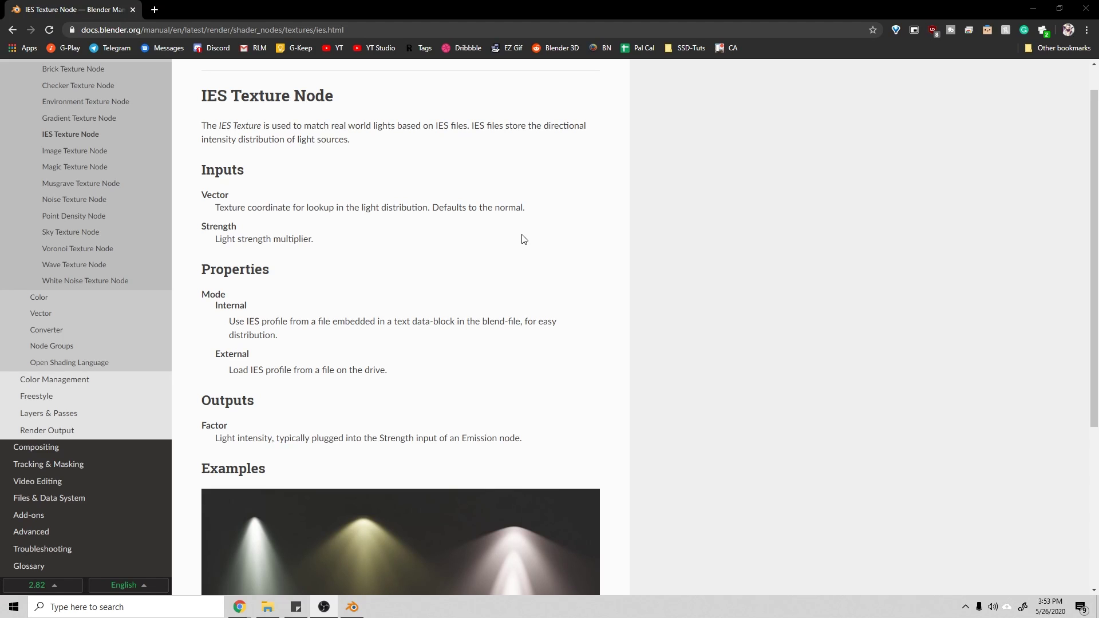
Check the IES Texture examples in the Blender manual, and link the IES Texture node to the Strength of the point light's Emission node.
scroll(522, 243, down, 4)
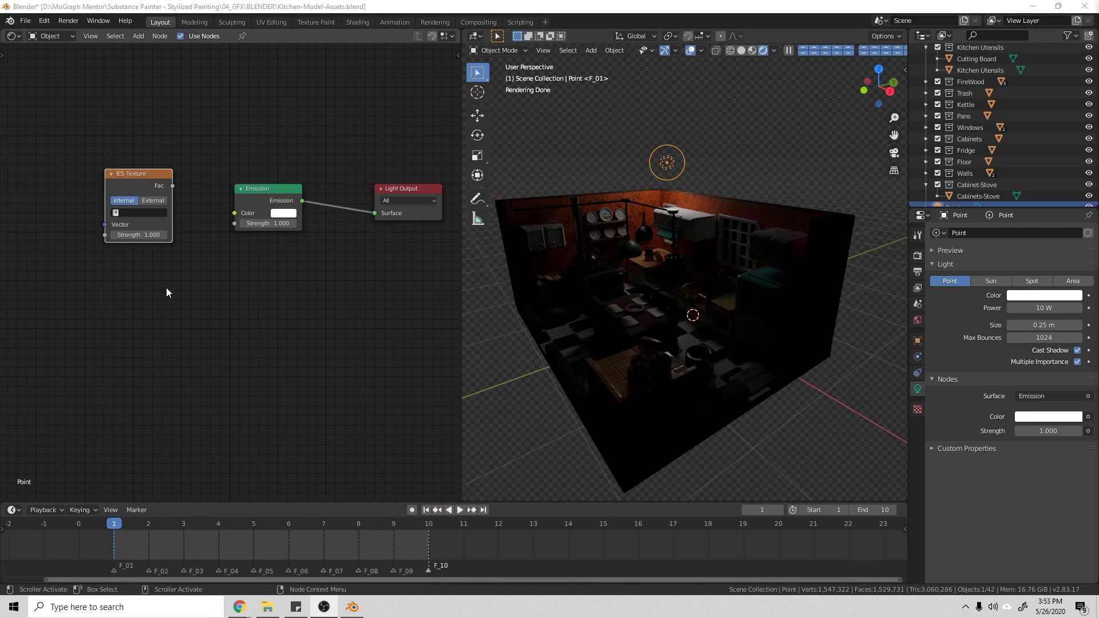
middle_drag(131, 281, 77, 298)
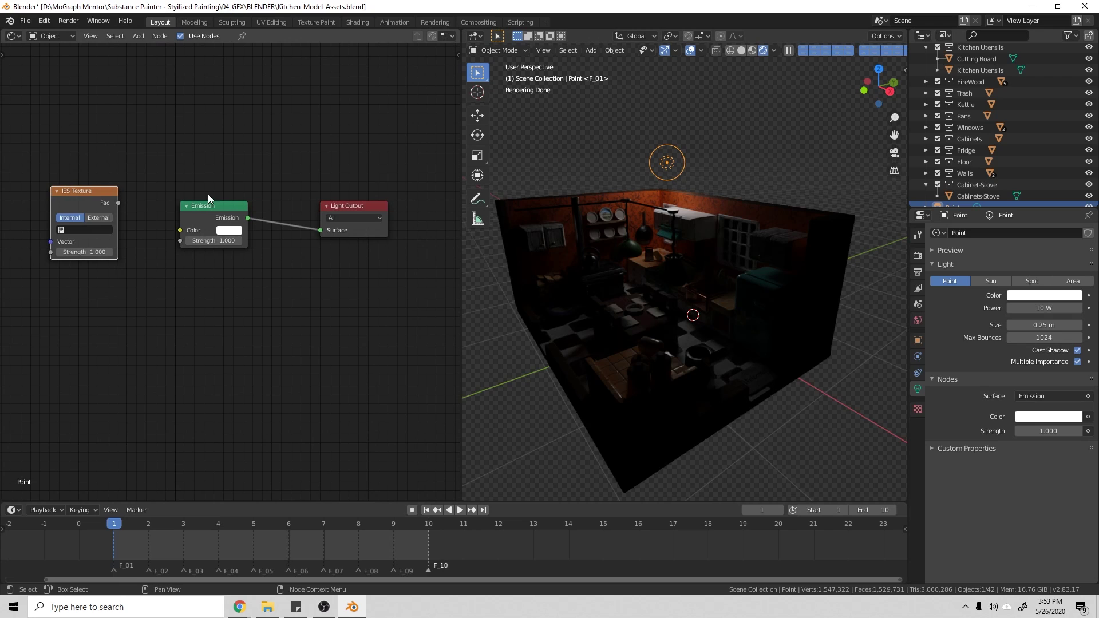
middle_drag(140, 224, 213, 212)
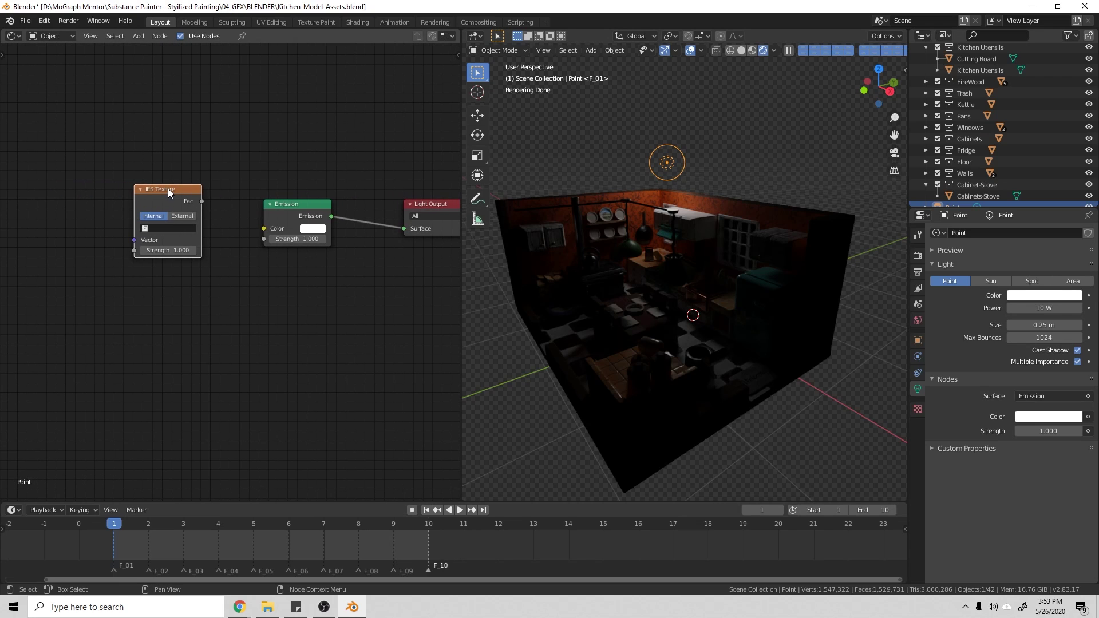
drag(168, 192, 263, 235)
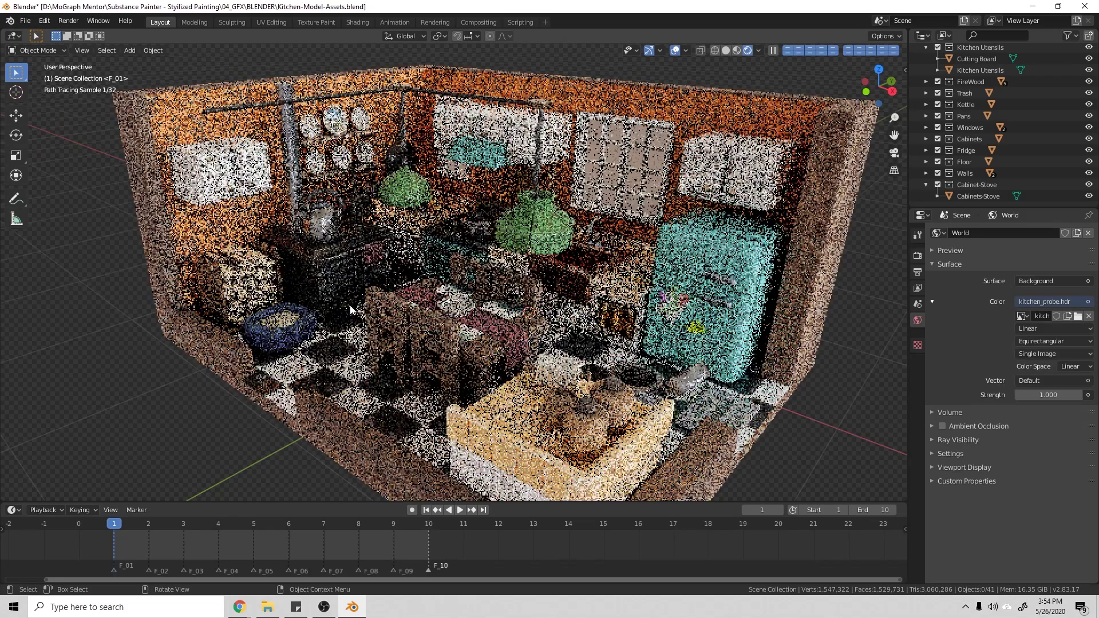
Turn off the film's Transparent option in the render settings to show the HDR background behind the kitchen.
scroll(349, 305, down, 4)
middle_drag(436, 335, 470, 340)
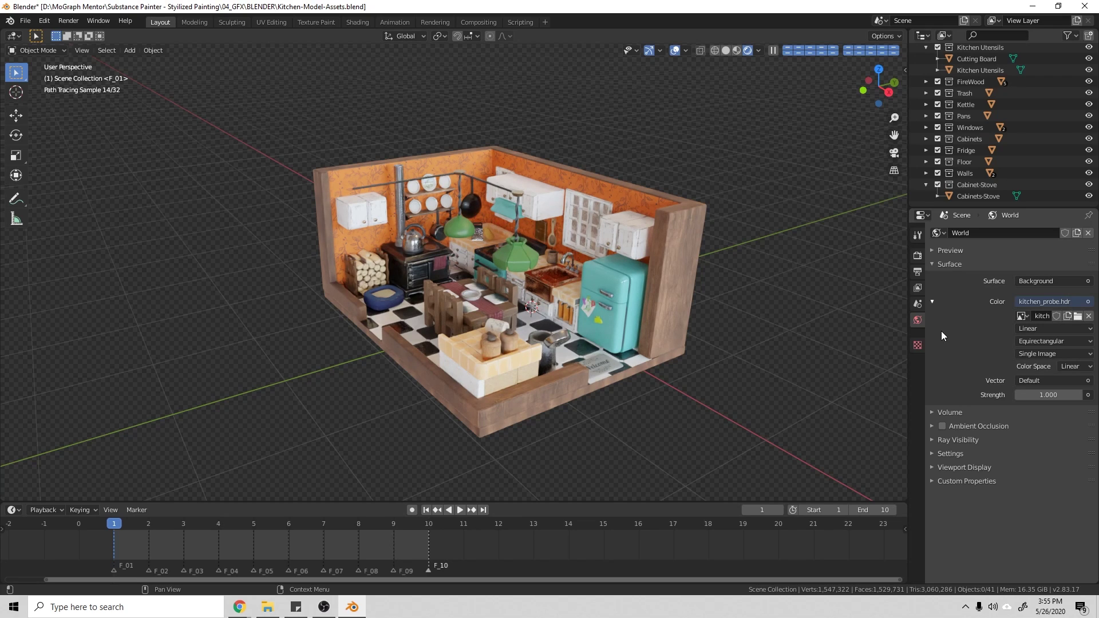
click(918, 255)
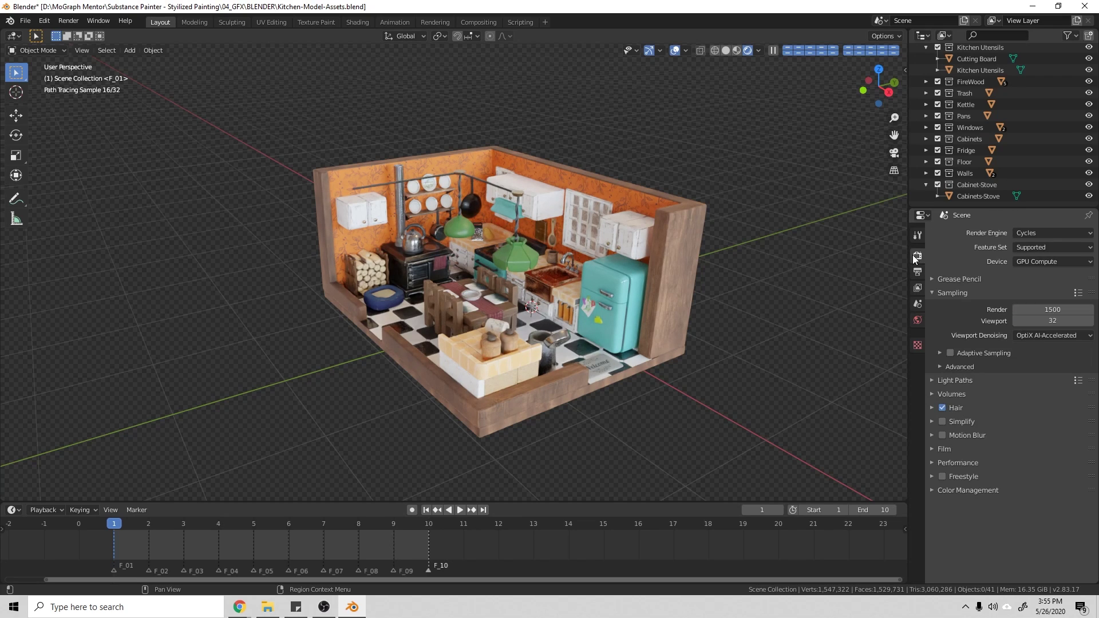
click(937, 450)
click(949, 531)
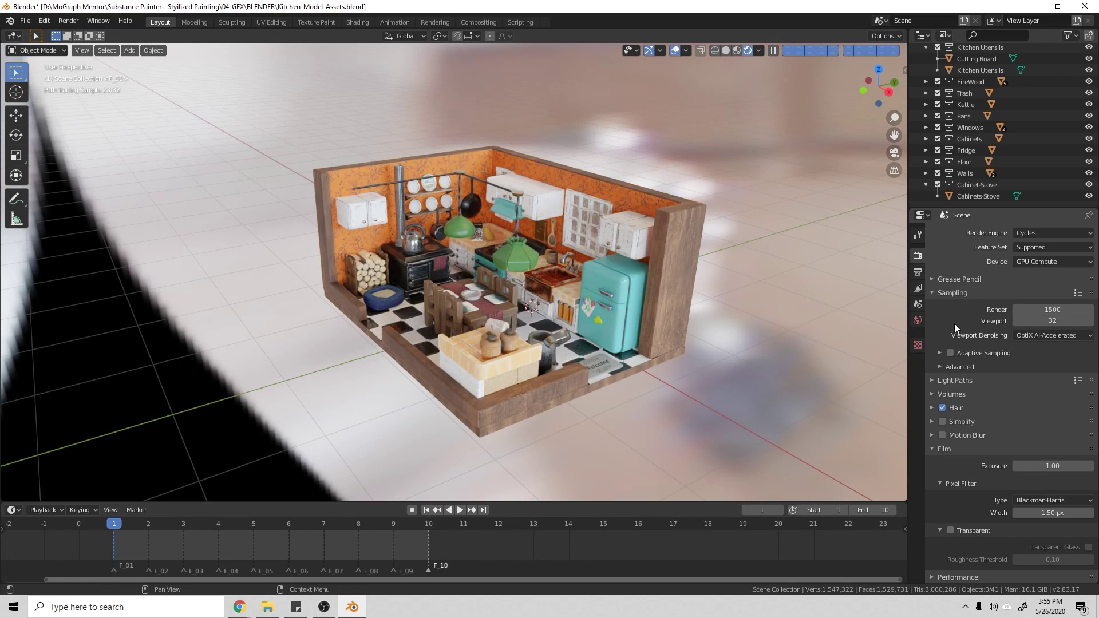
Check the texture options for the world background's color, keeping the kitchen_probe.hdr image.
click(917, 319)
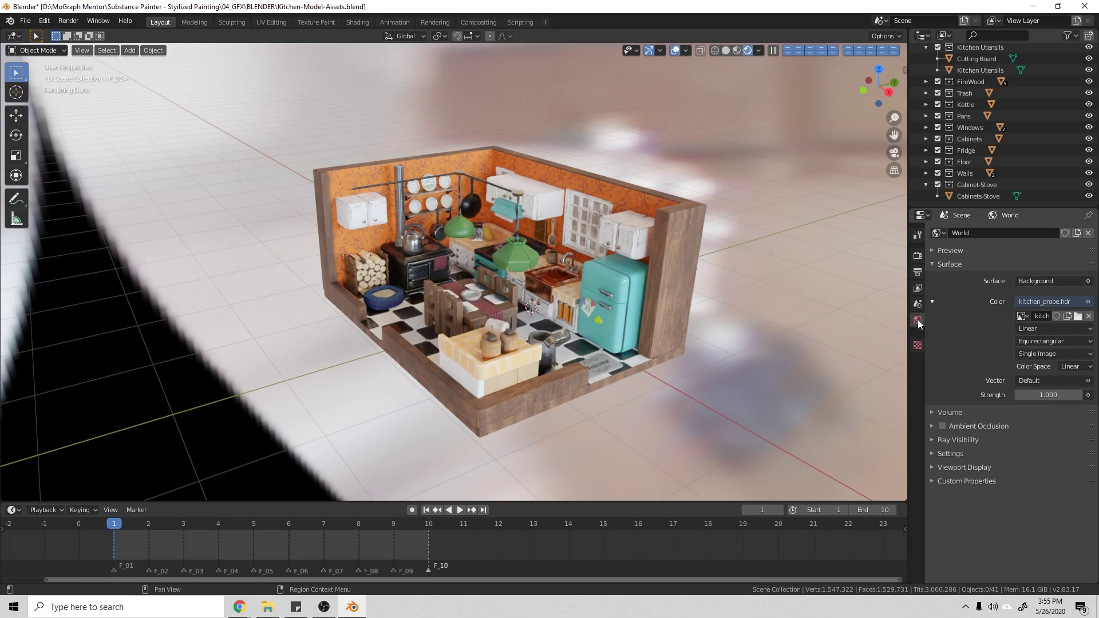
click(1087, 303)
click(1041, 342)
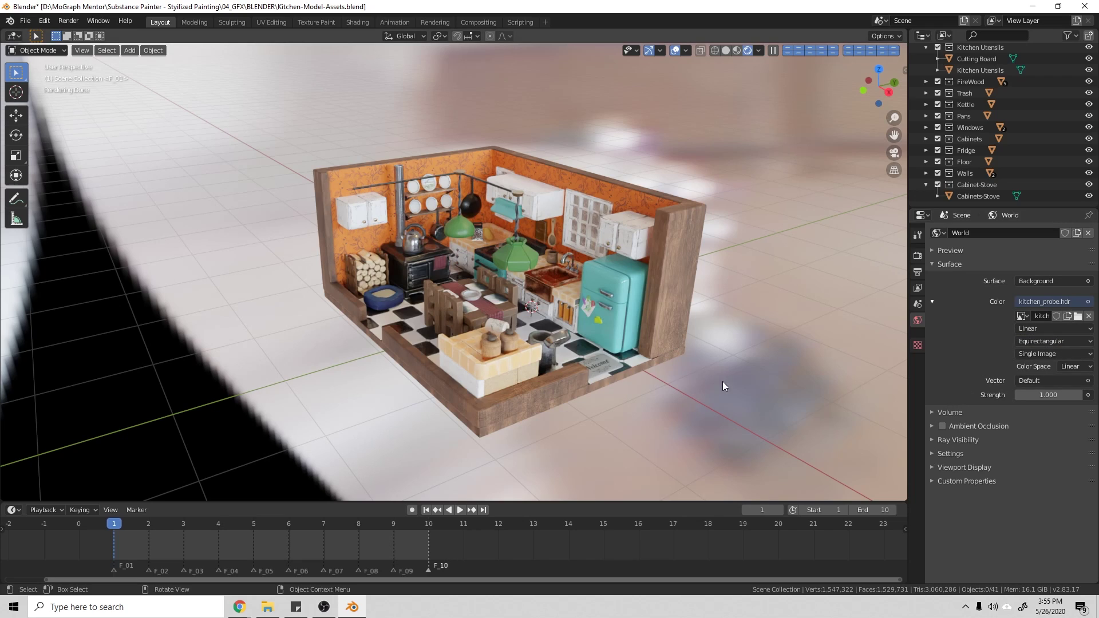
middle_drag(661, 332, 641, 331)
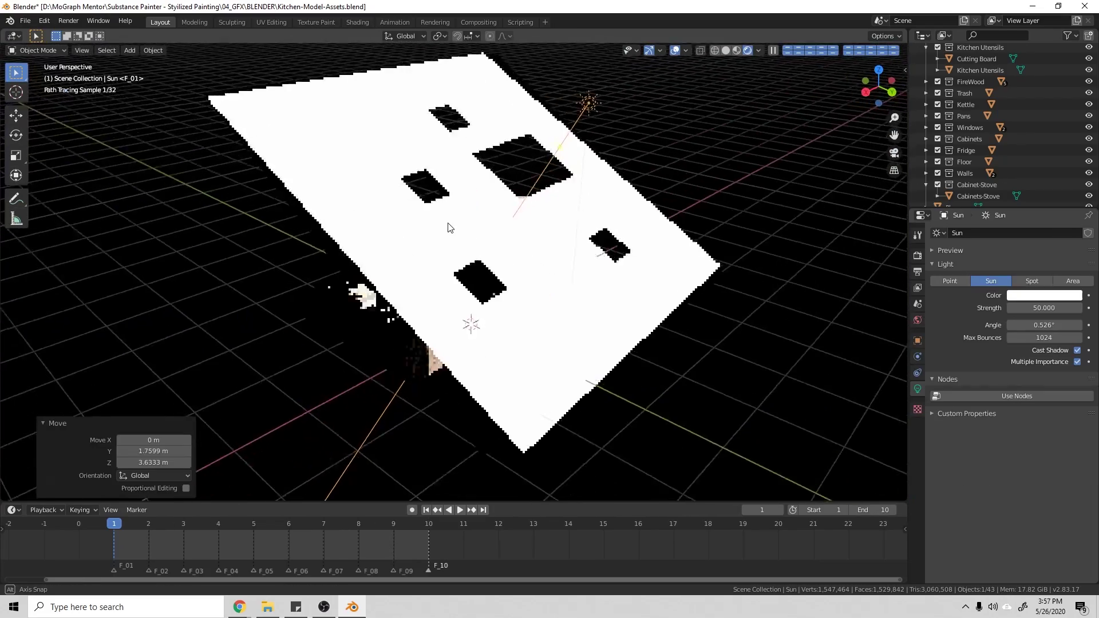
Select the plane with square cutouts in front of the sun light and examine its placement relative to the kitchen.
mouse_move(449, 226)
middle_down()
mouse_move(418, 227)
mouse_move(483, 242)
middle_up()
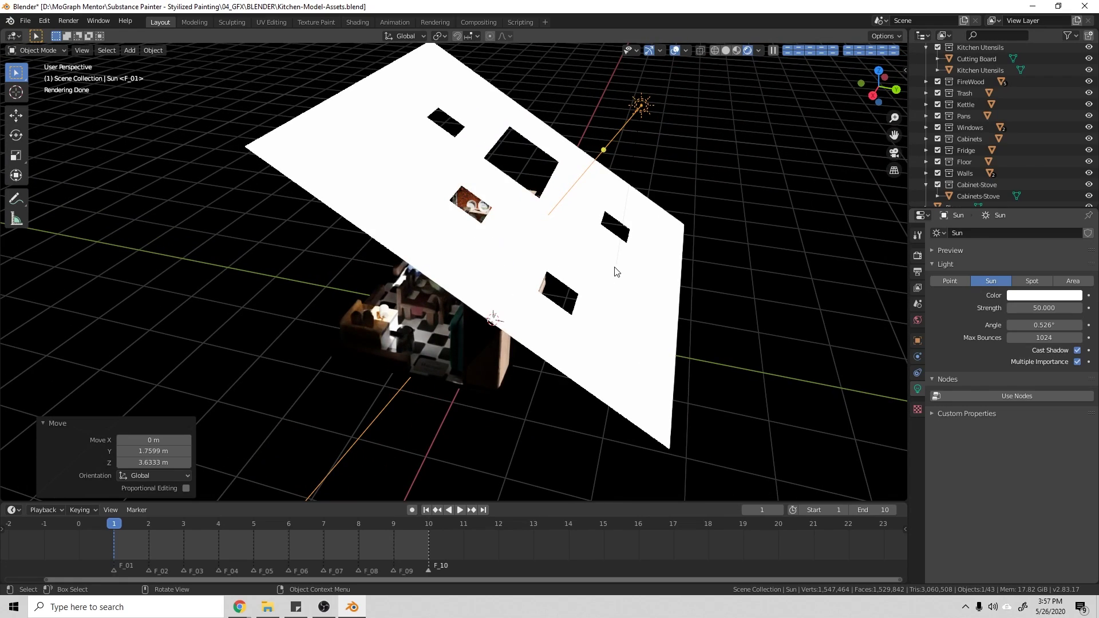
mouse_move(616, 273)
middle_down()
mouse_move(588, 267)
mouse_move(558, 284)
middle_up()
click(568, 229)
middle_drag(623, 232, 527, 247)
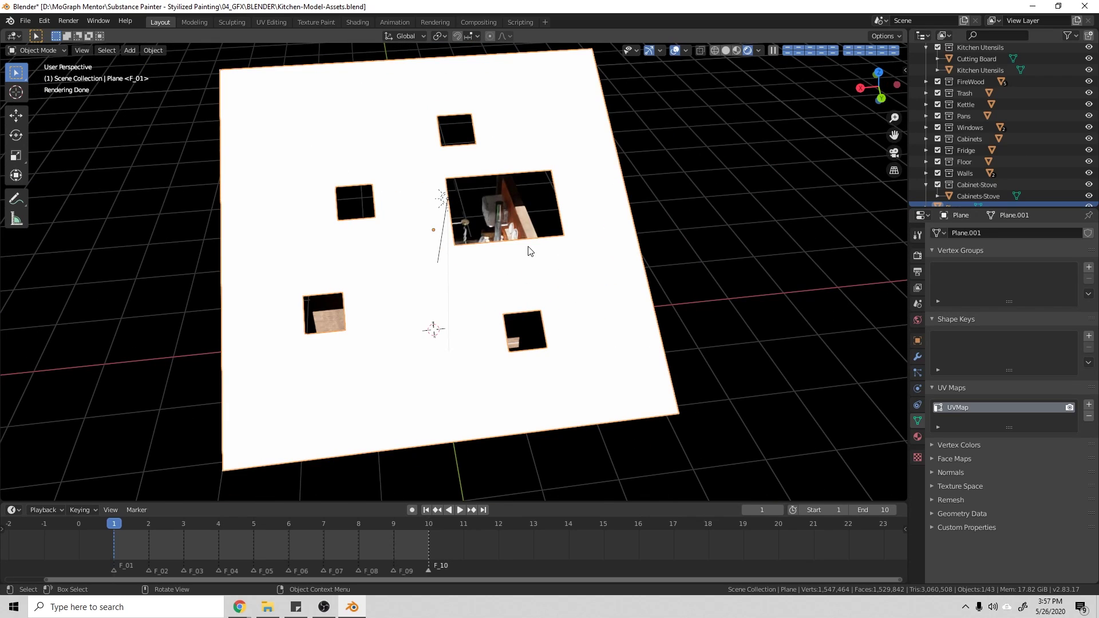
middle_drag(529, 250, 610, 357)
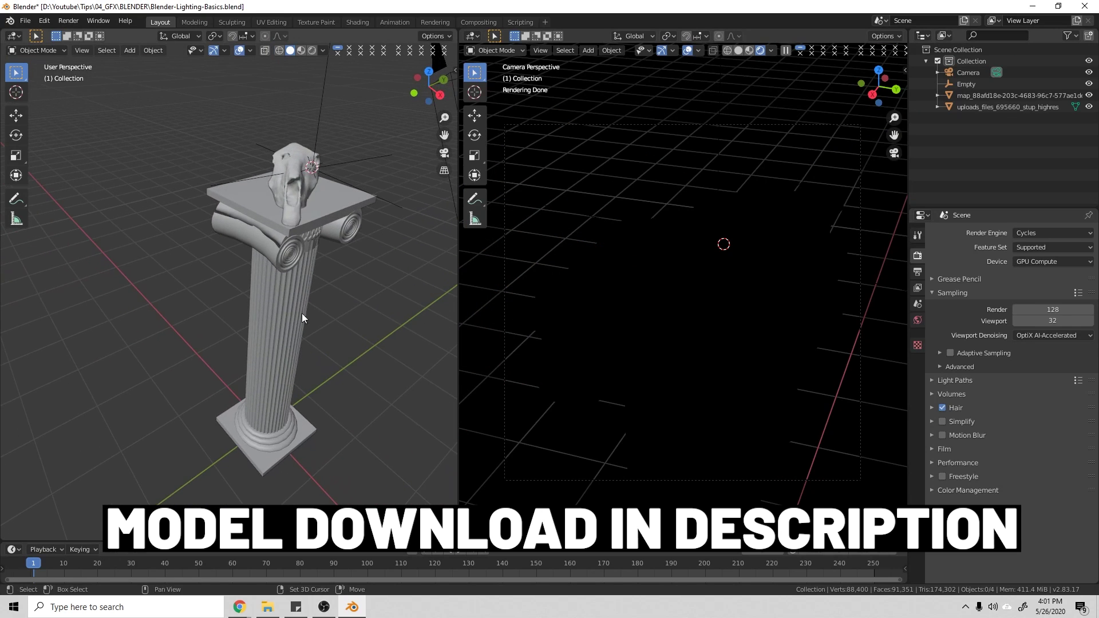
middle_drag(302, 318, 324, 359)
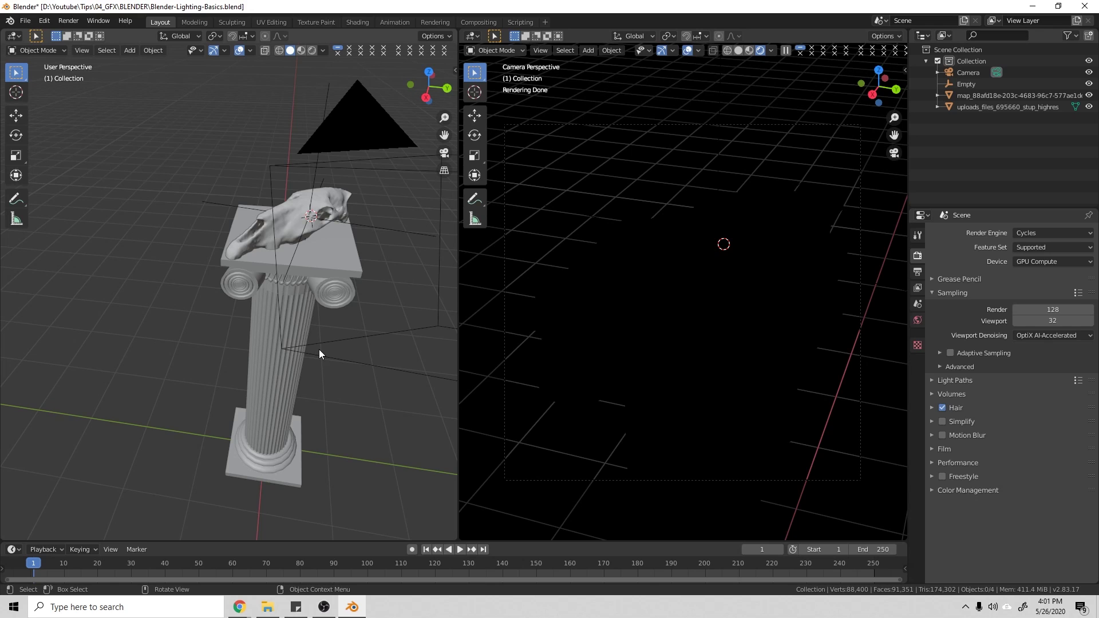
Select the skull on top of the column, examine the pedestal setup from several sides, and clear the selection.
click(286, 233)
middle_drag(297, 248, 242, 235)
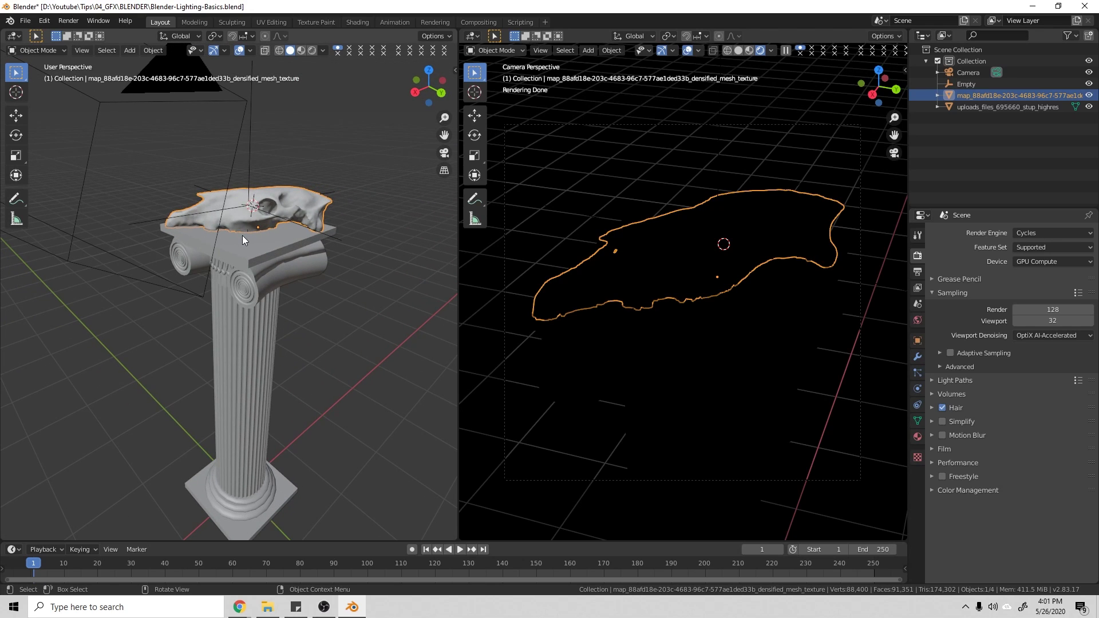
mouse_move(242, 235)
middle_down()
mouse_move(291, 230)
mouse_move(270, 248)
mouse_move(325, 244)
mouse_move(335, 256)
mouse_move(262, 236)
mouse_move(189, 245)
mouse_move(242, 249)
middle_up()
middle_drag(300, 200, 276, 228)
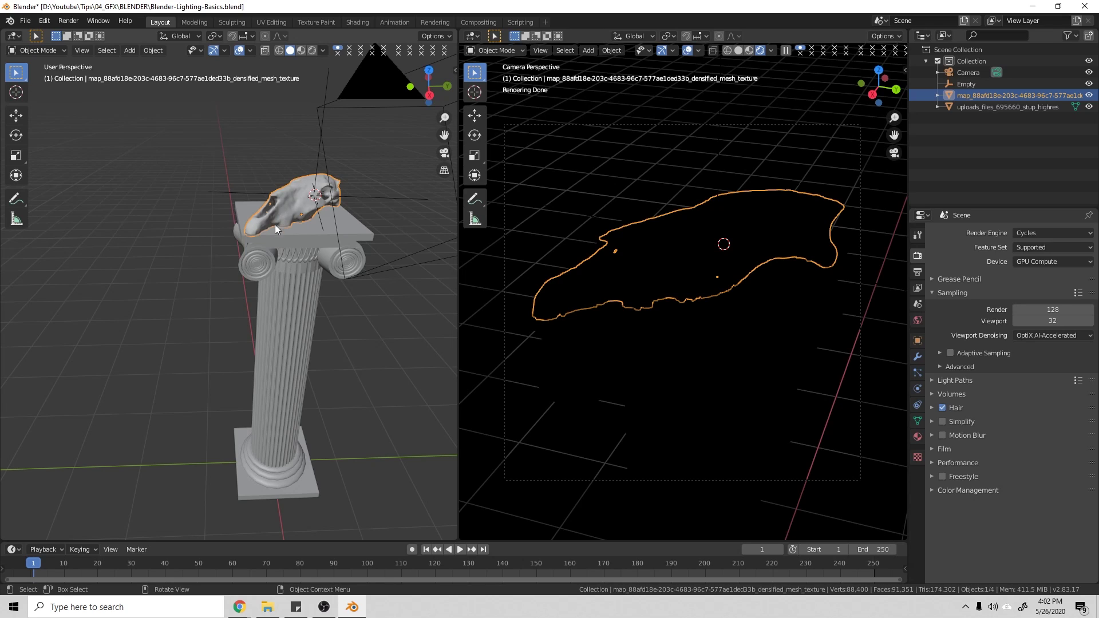
key(alt+a)
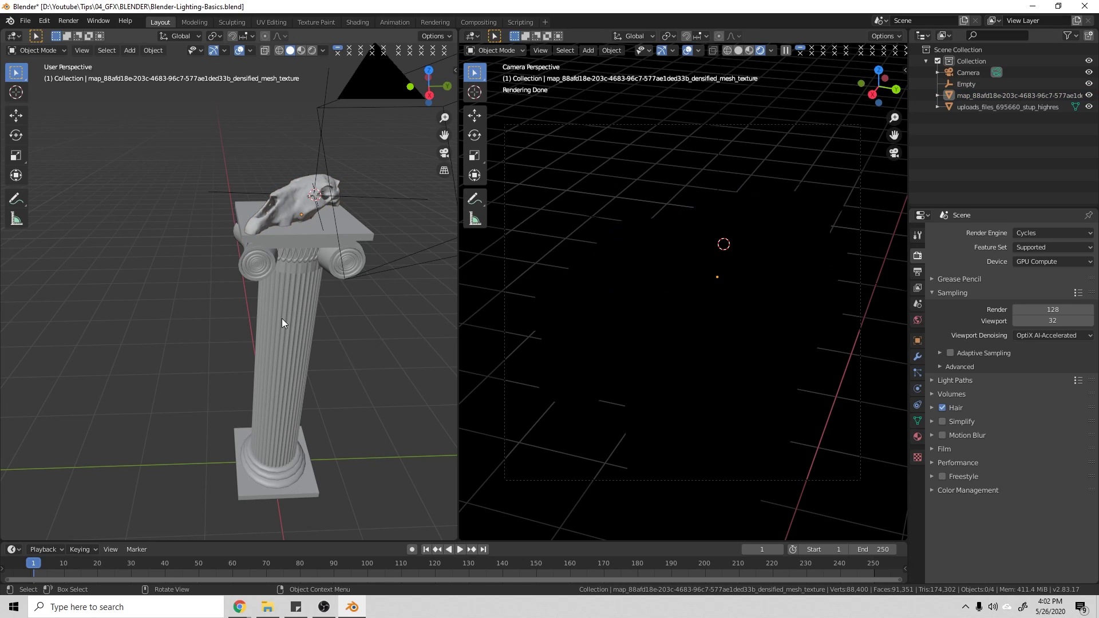
Add a sun light at the skull and tilt it slightly in the front view.
key(KP_1)
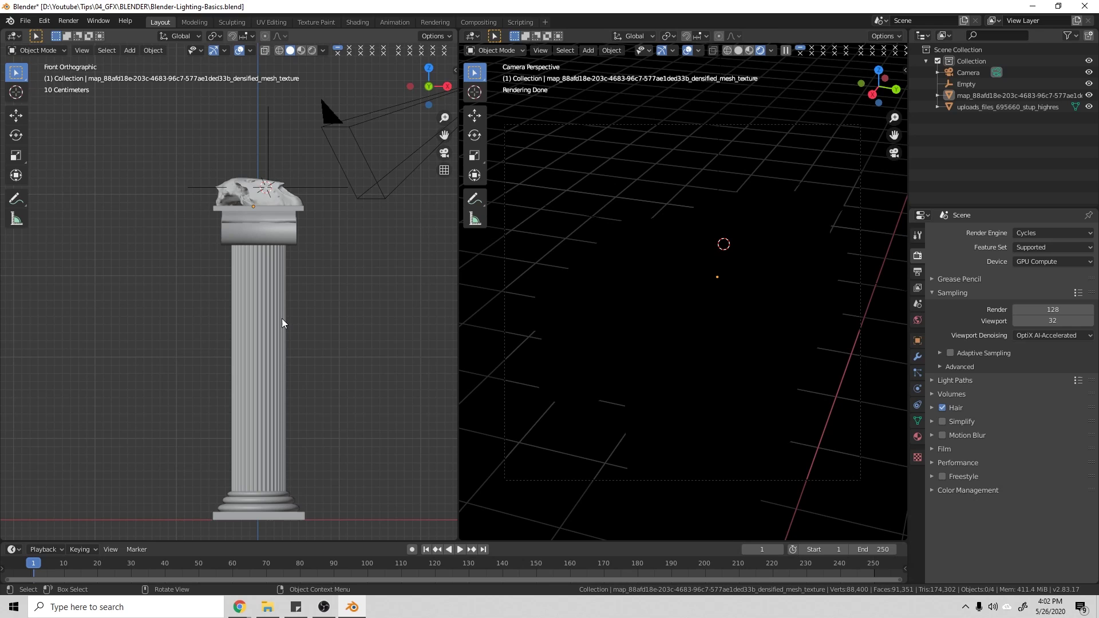
shift+middle_drag(277, 409, 277, 378)
key(shift+a)
mouse_move(277, 378)
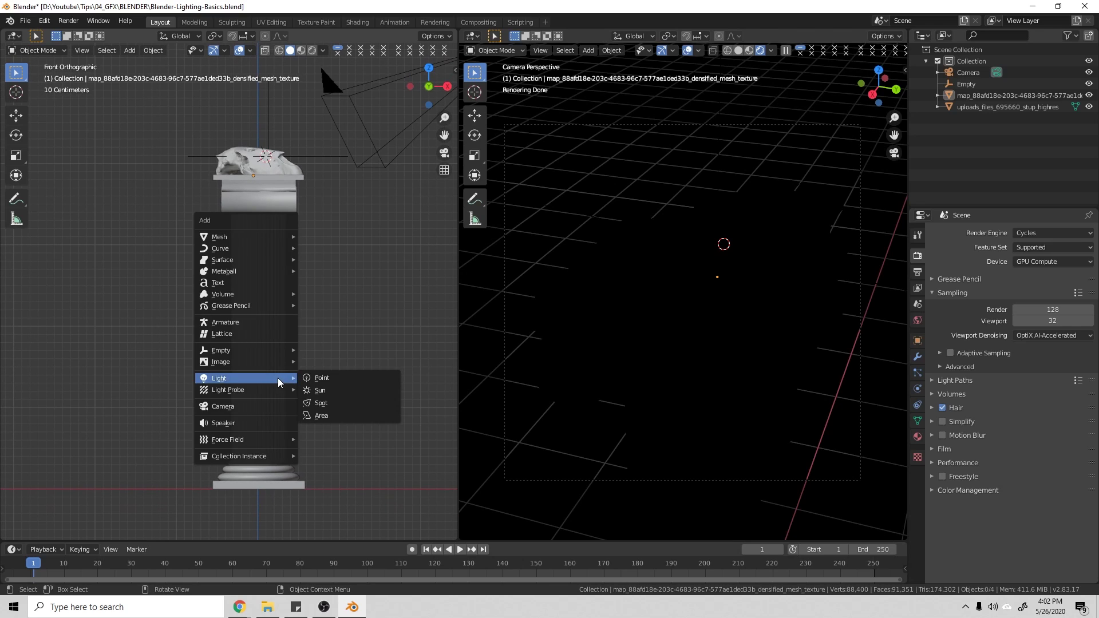
click(348, 390)
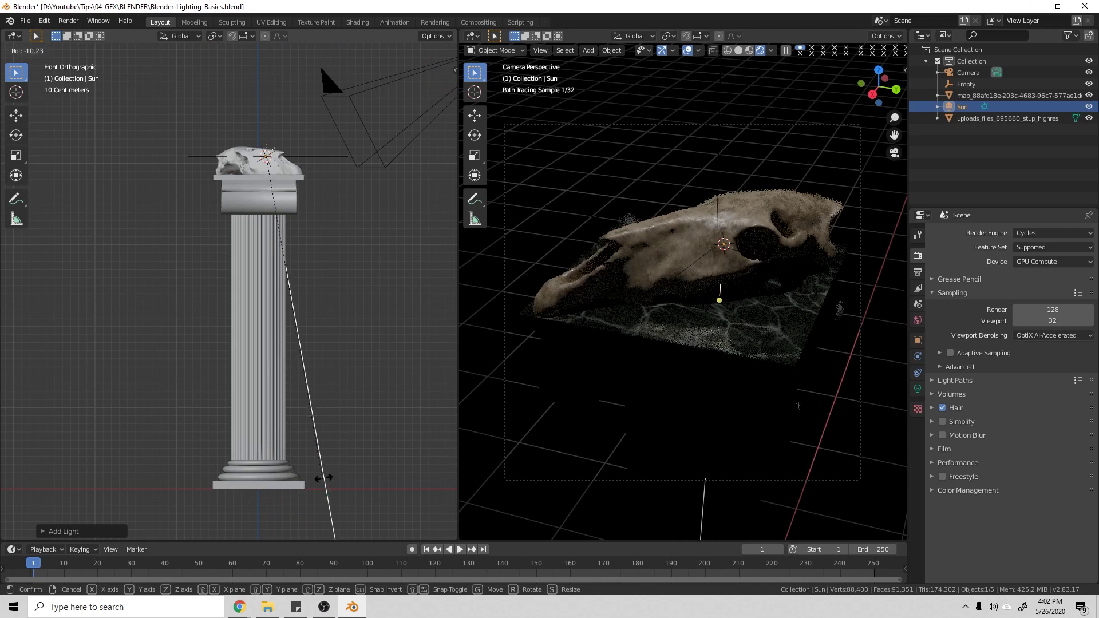
click(356, 441)
Turn the sun light slightly in the top view and tilt it strongly toward horizontal in the front view.
middle_drag(358, 442, 267, 358)
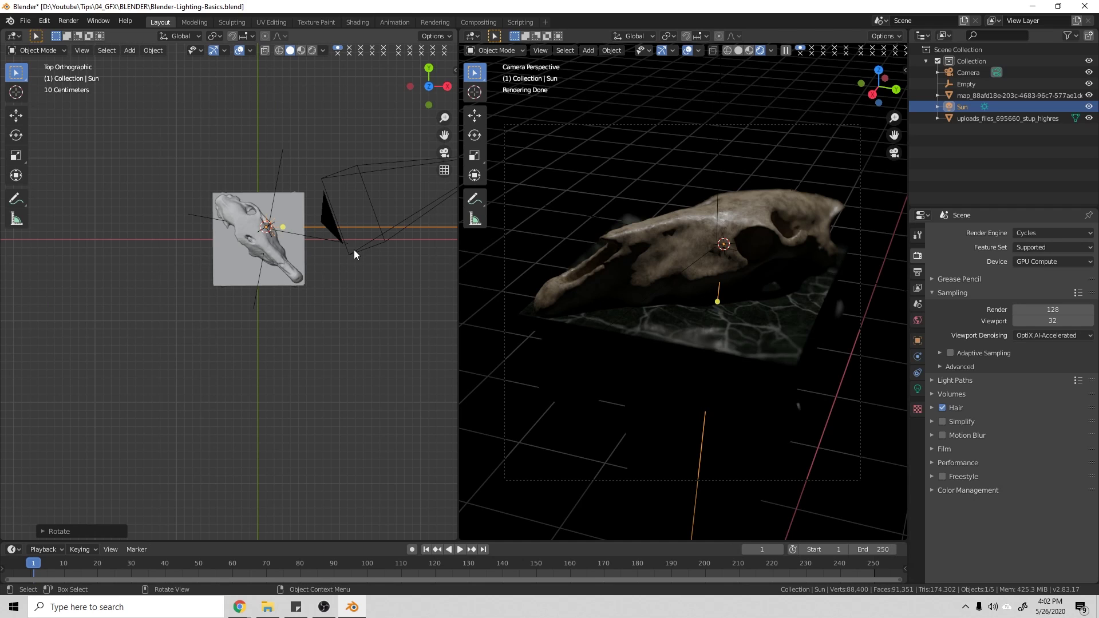
key(r)
click(375, 224)
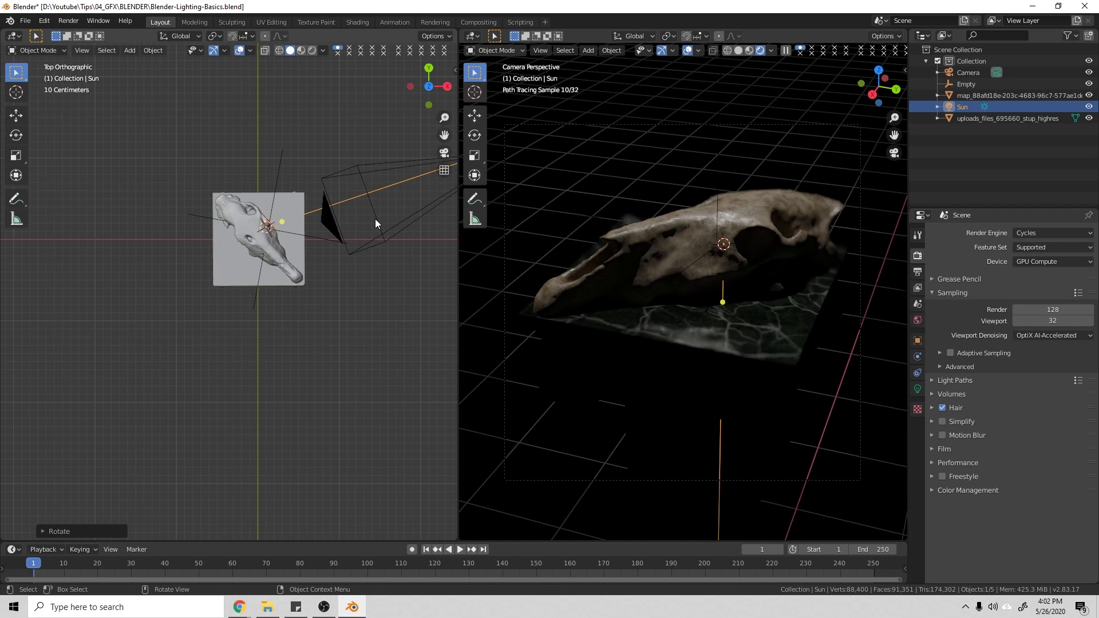
key(KP_1)
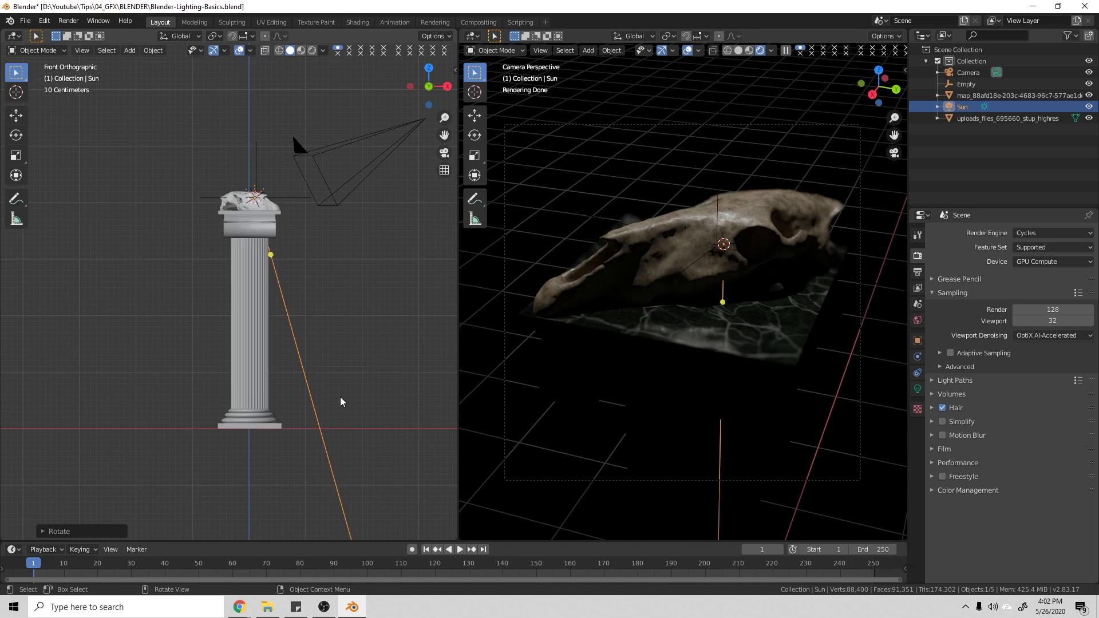
scroll(340, 401, down, 2)
key(r)
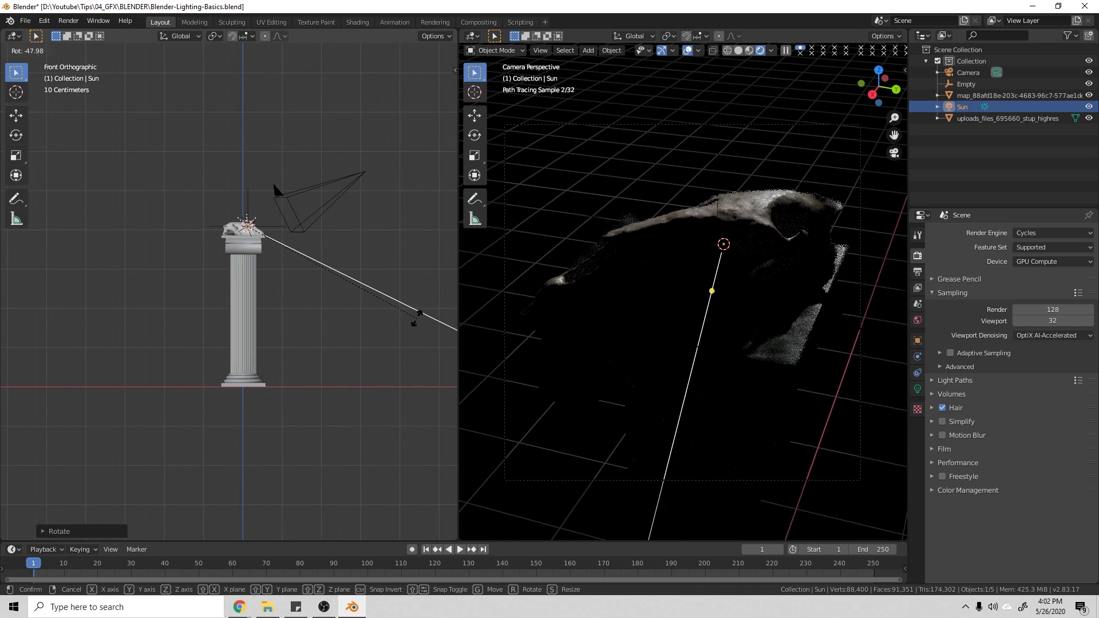
click(448, 311)
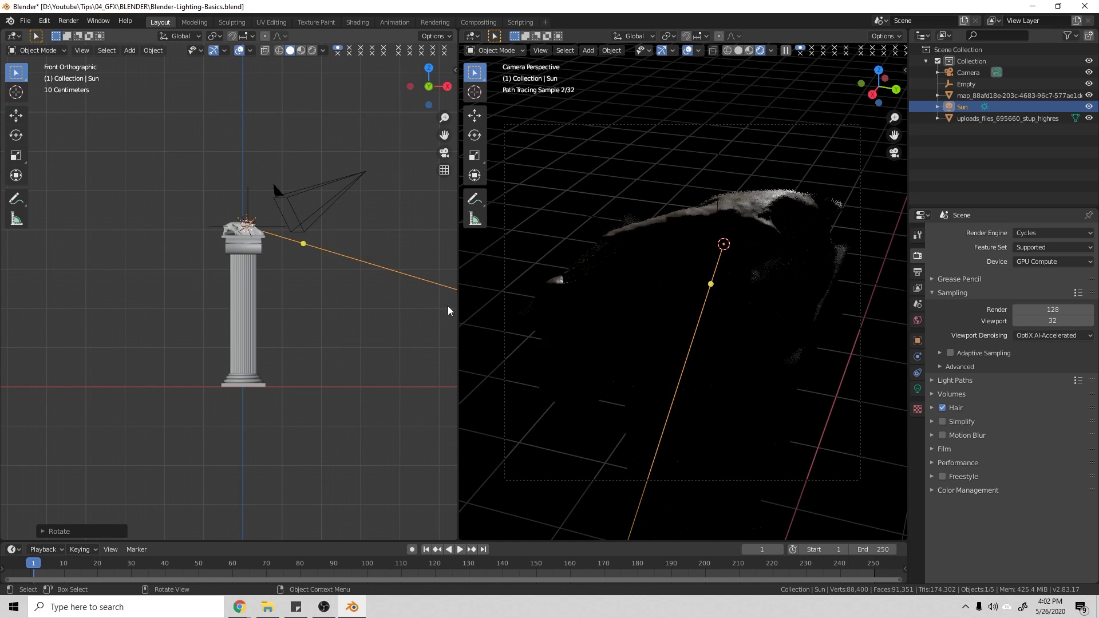
Rotate the sun light about 28° in the top view and tilt it nearly horizontal in the front view to rim-light the skull.
key(KP_7)
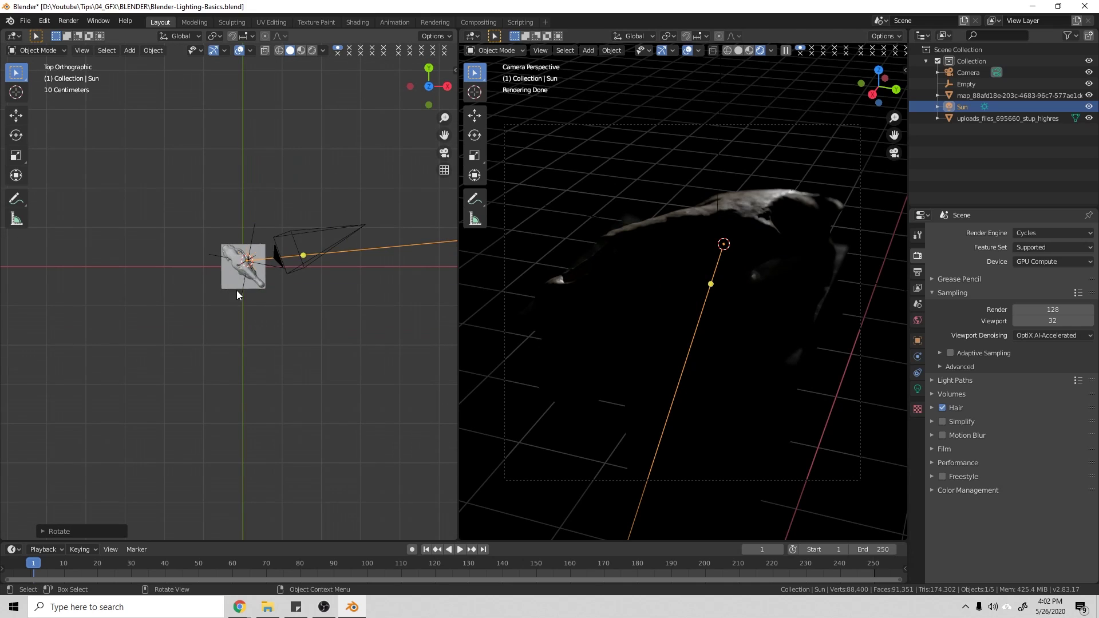
key(r)
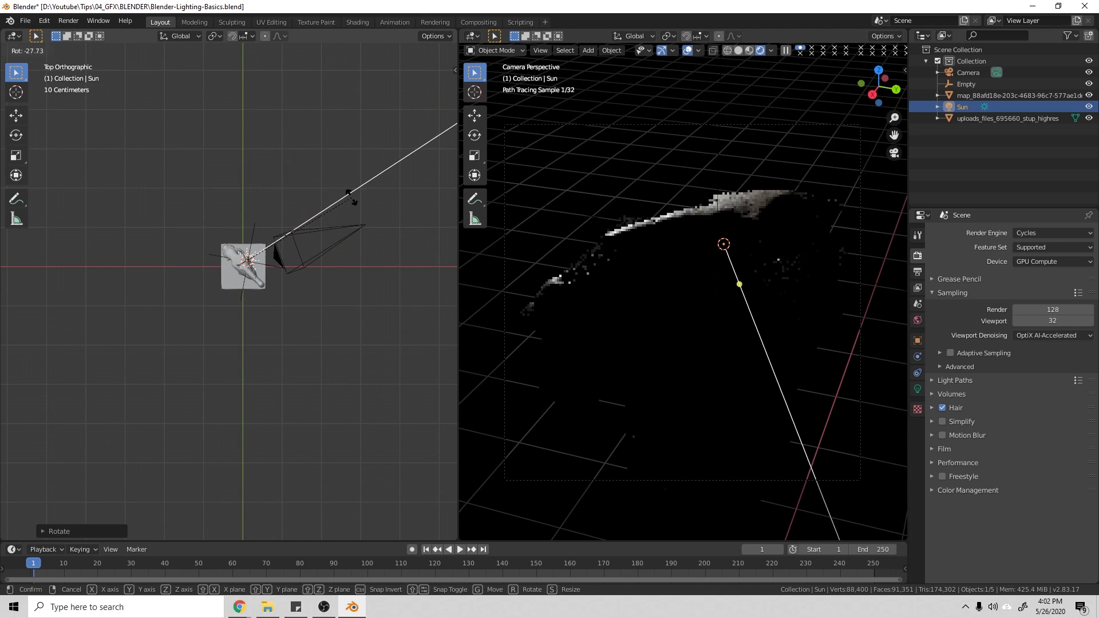
click(353, 198)
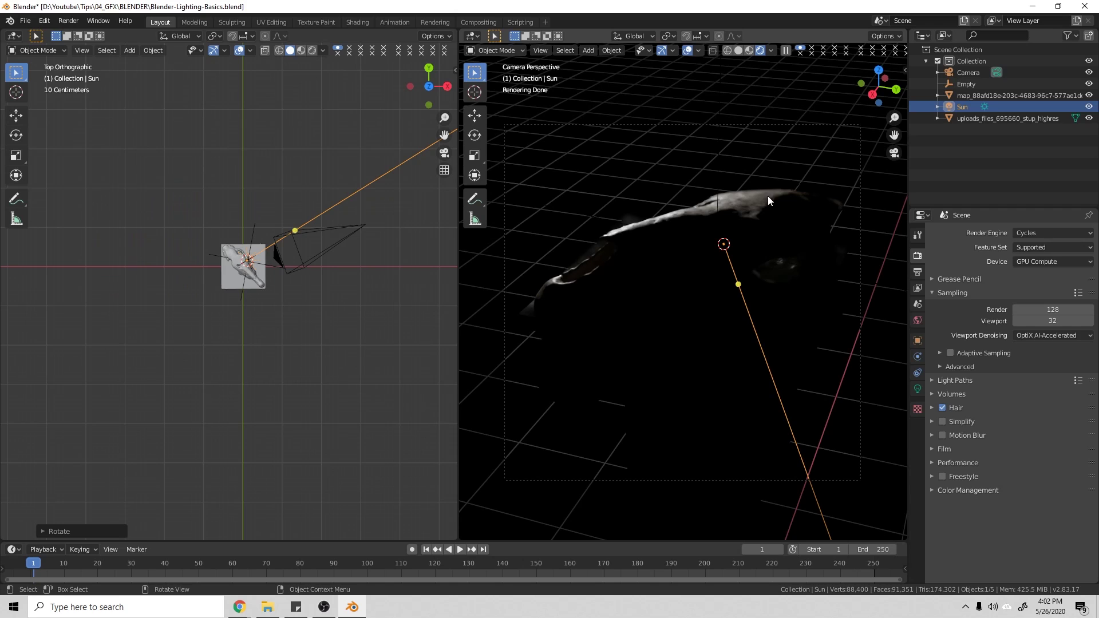
key(KP_1)
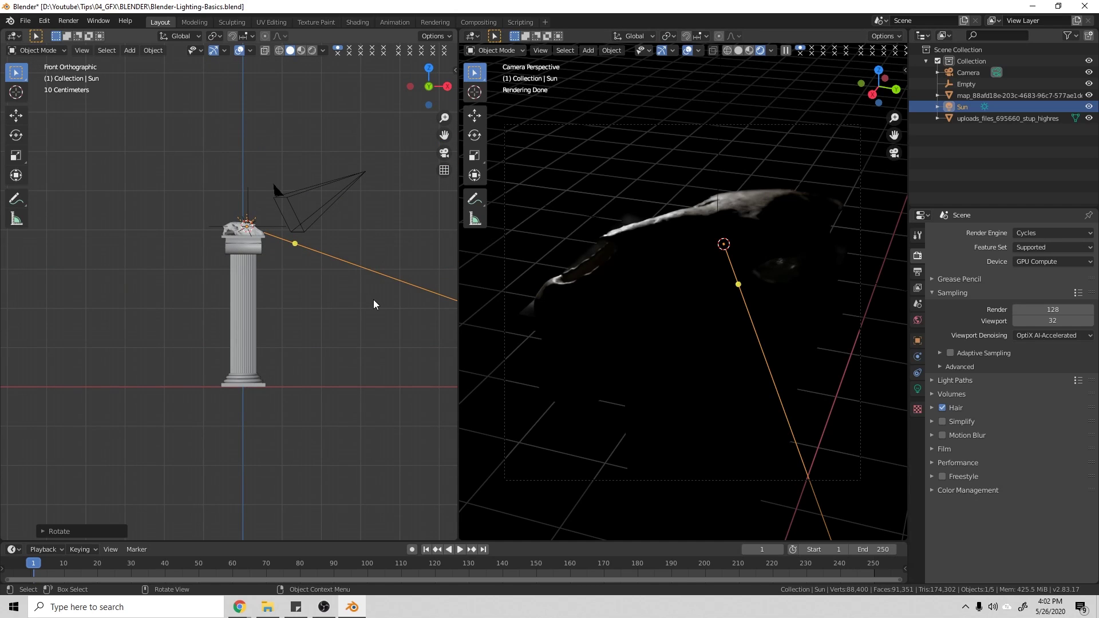
key(r)
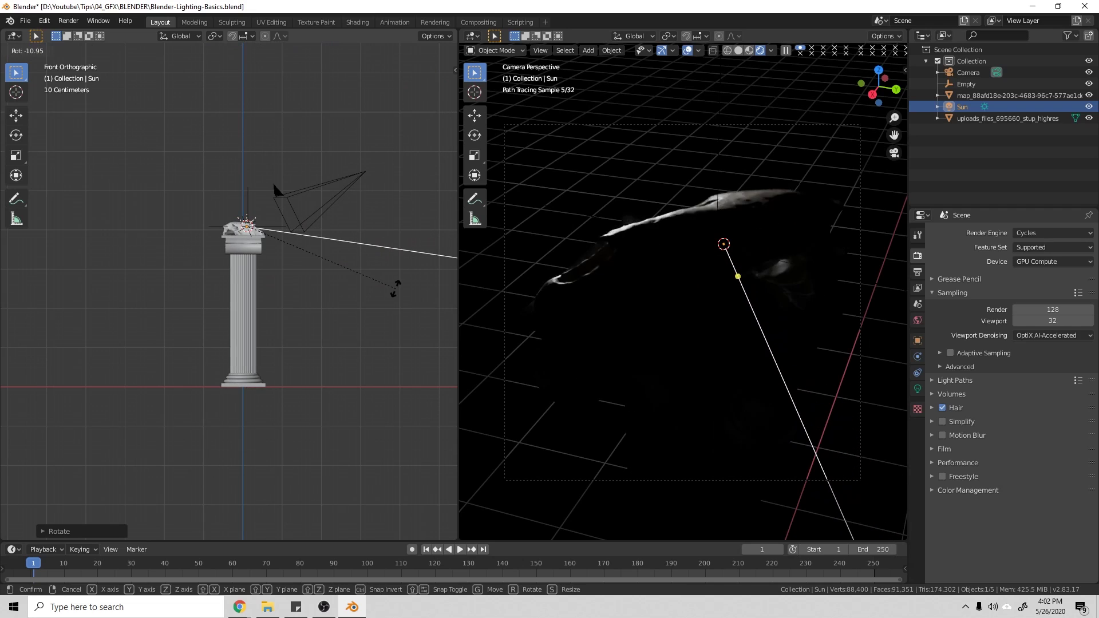
click(400, 275)
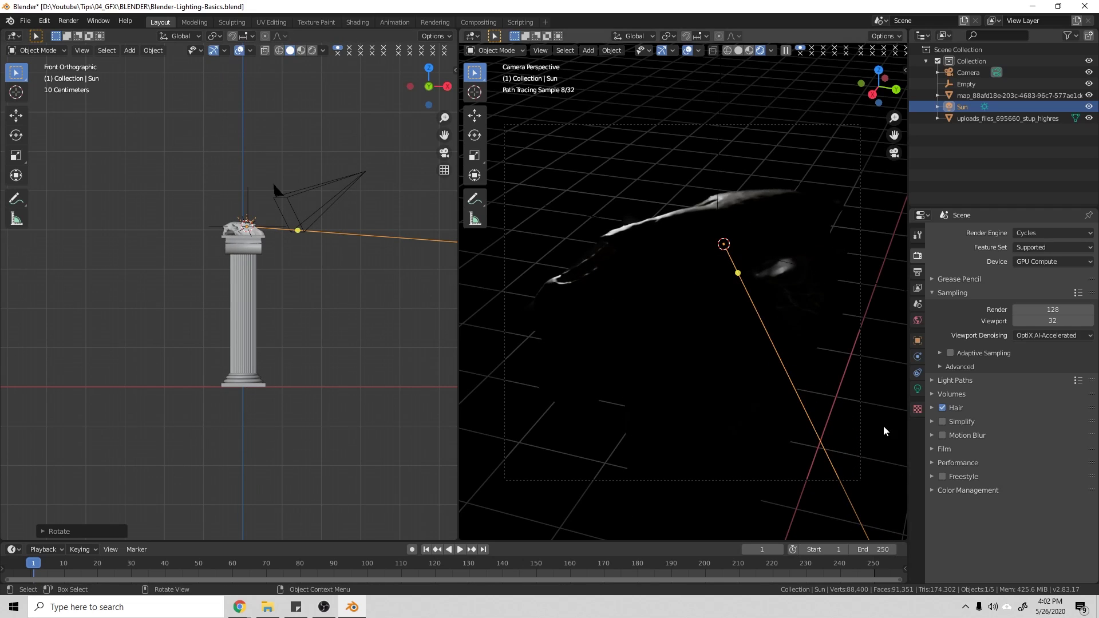
Set the sun light's strength to 10 and its angle to 10°.
click(918, 389)
click(1044, 308)
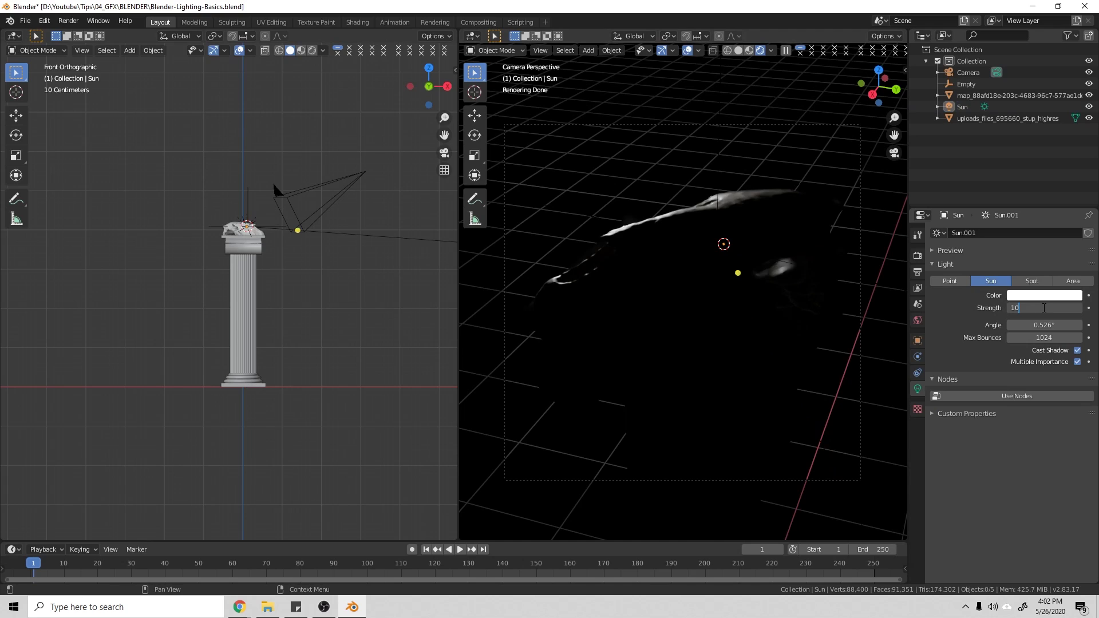
text(10)
key(Return)
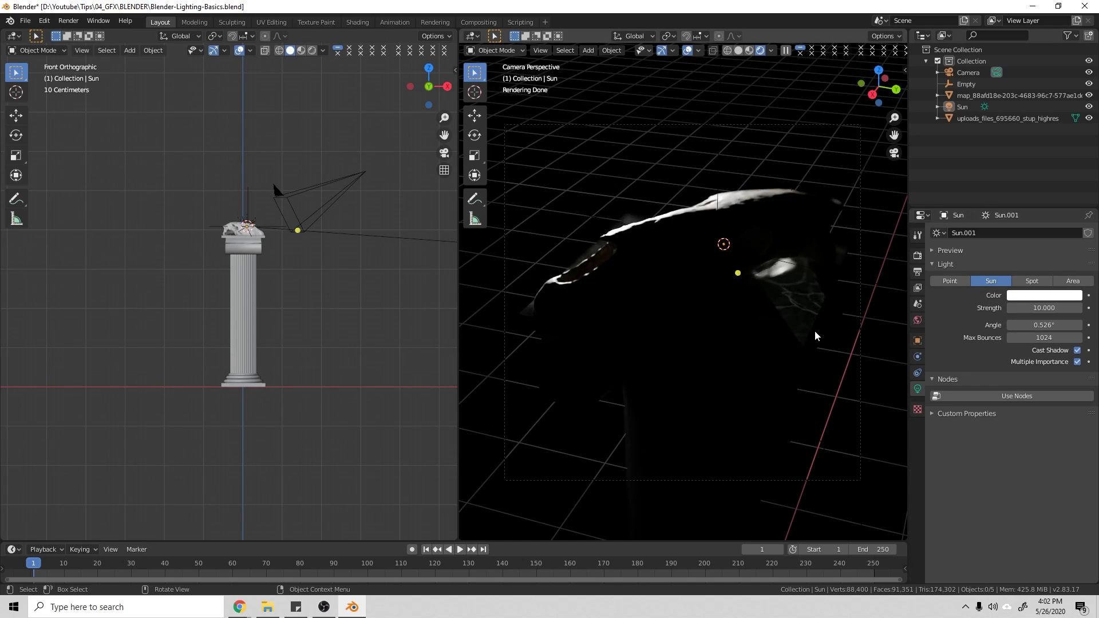
double_click(1041, 325)
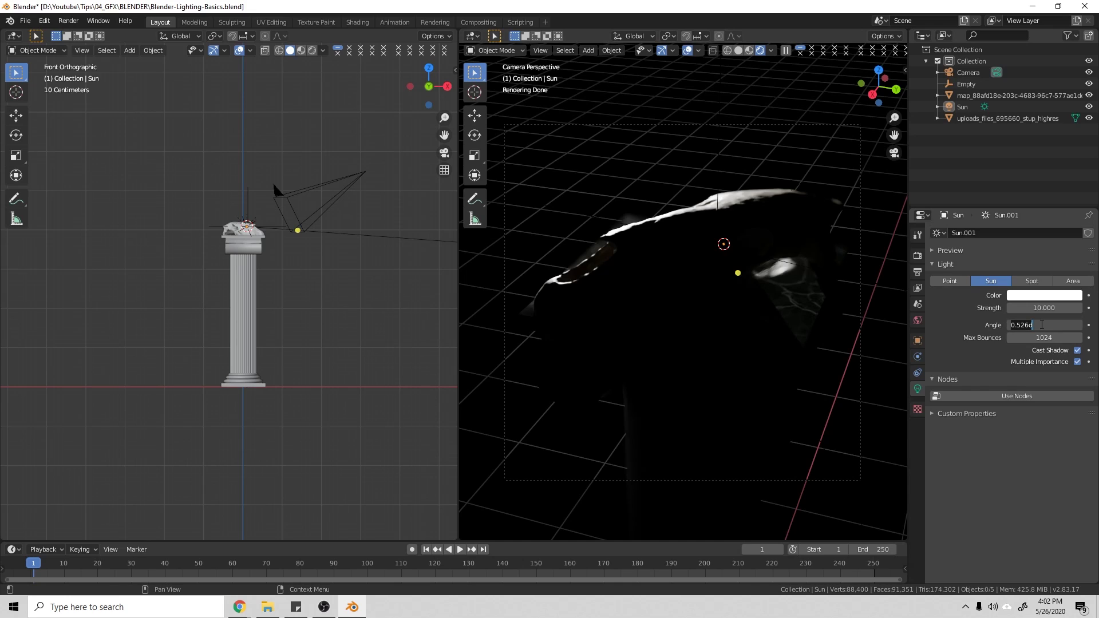
text(10)
key(Return)
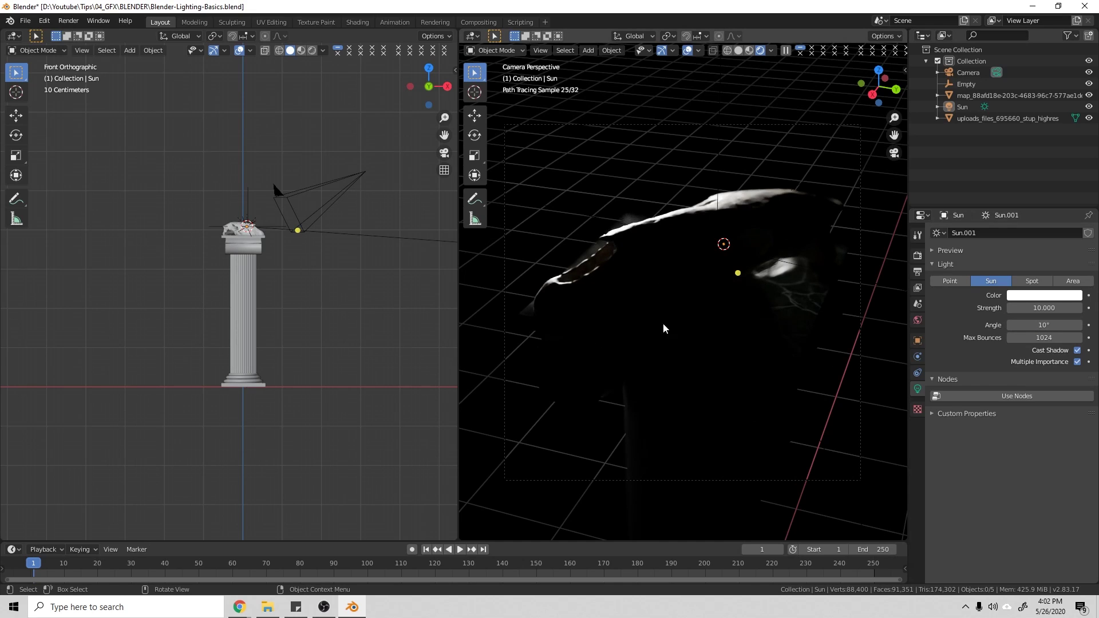
Give the sun light's color a very faint pinkish tint.
scroll(230, 259, up, 6)
scroll(308, 188, down, 1)
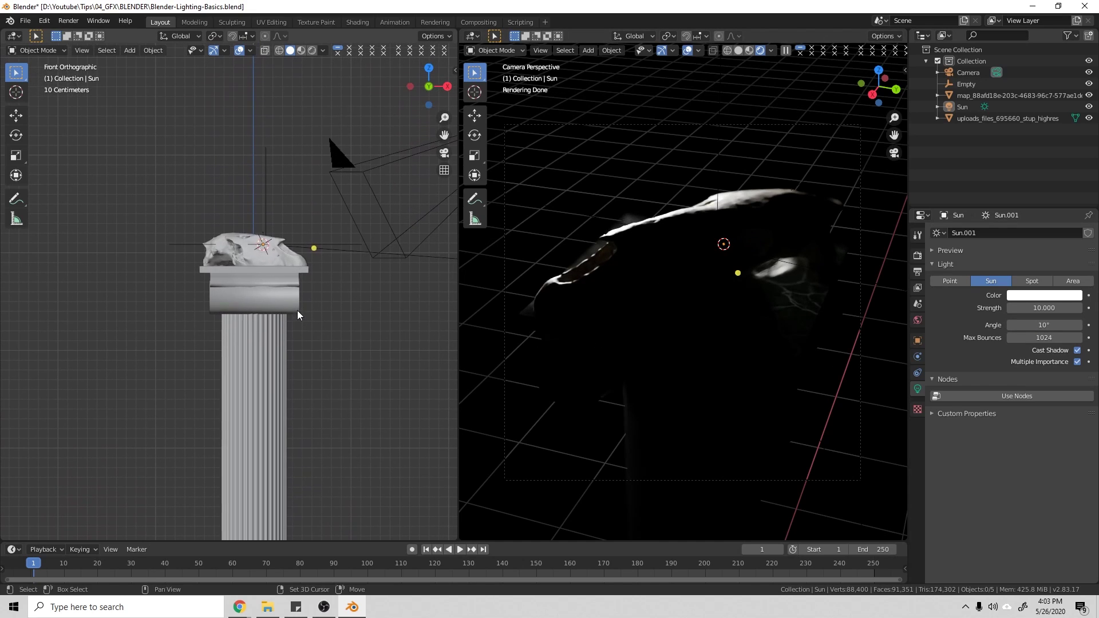
click(1030, 296)
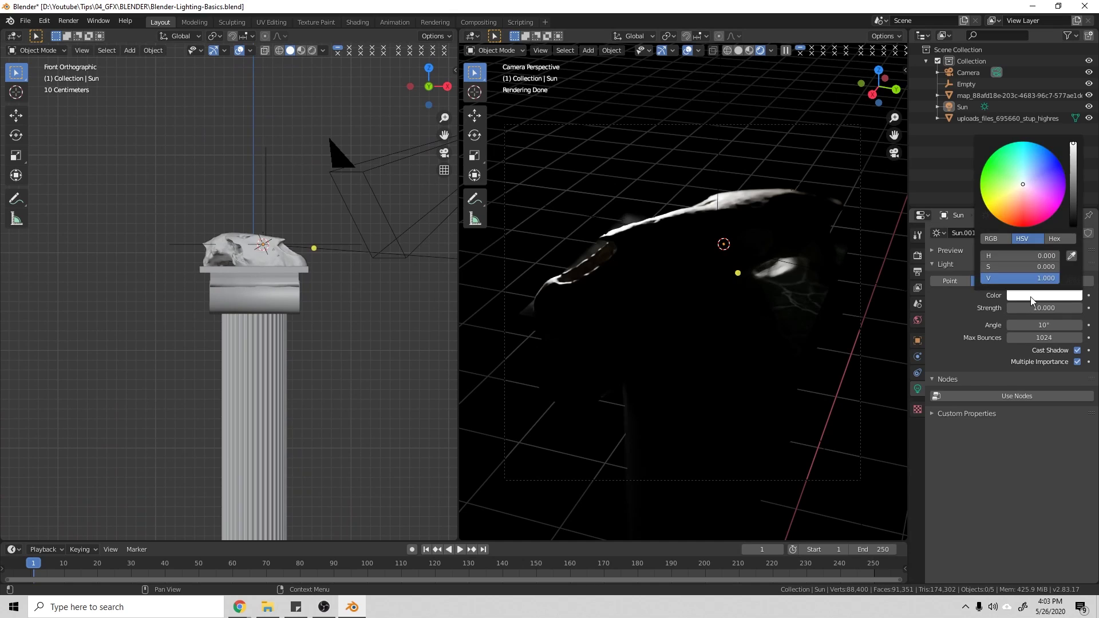
click(1020, 187)
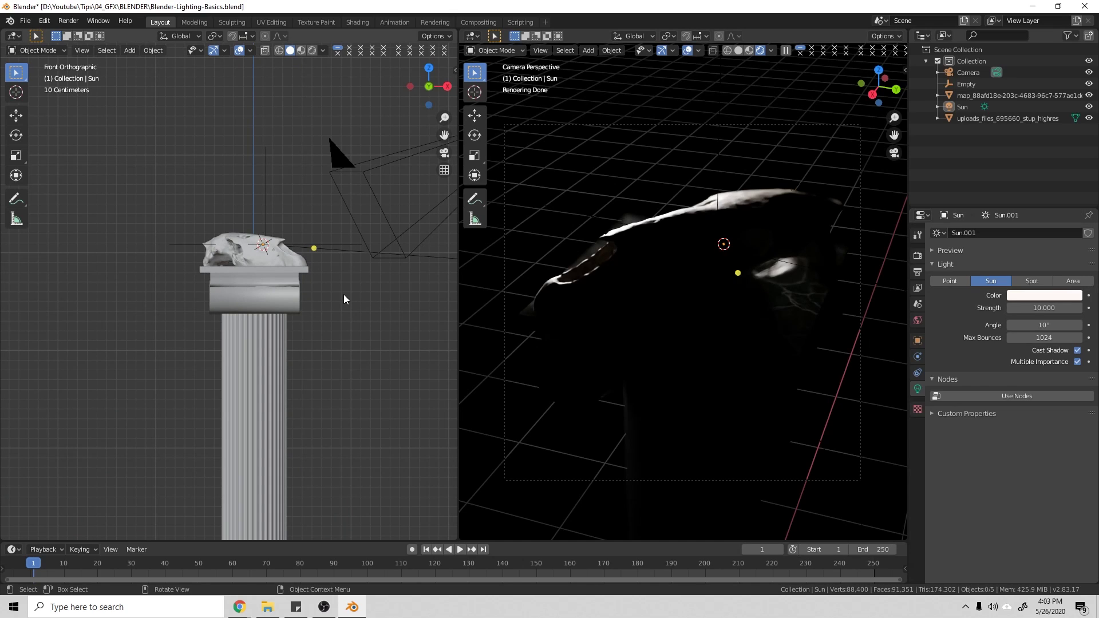
Add an area light at the skull and rotate it 90° in the front view.
key(shift+a)
mouse_move(343, 294)
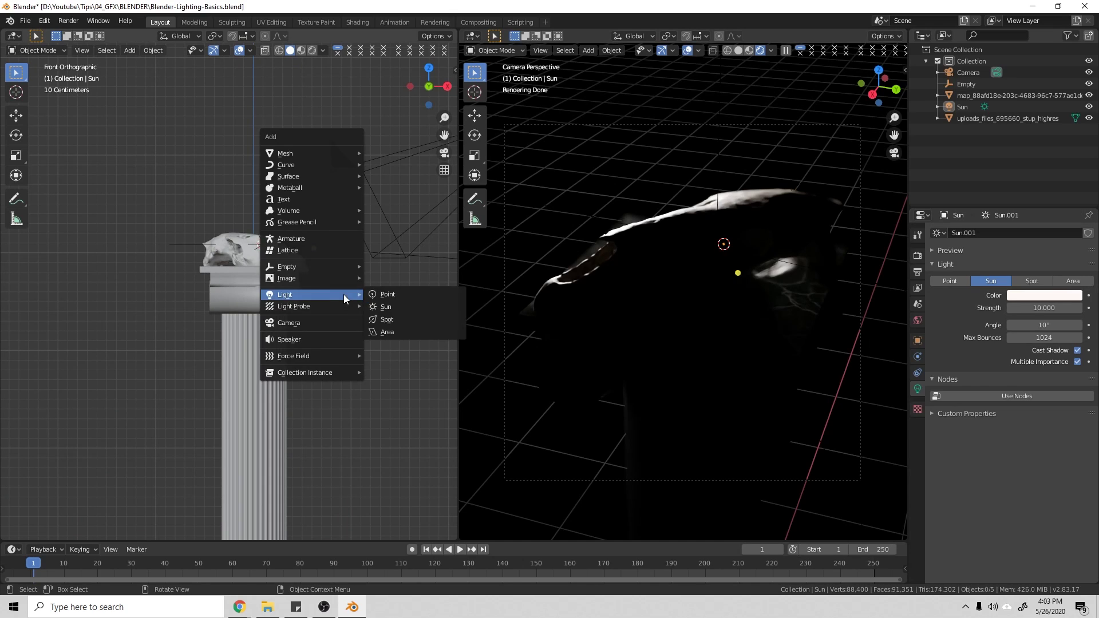
click(391, 335)
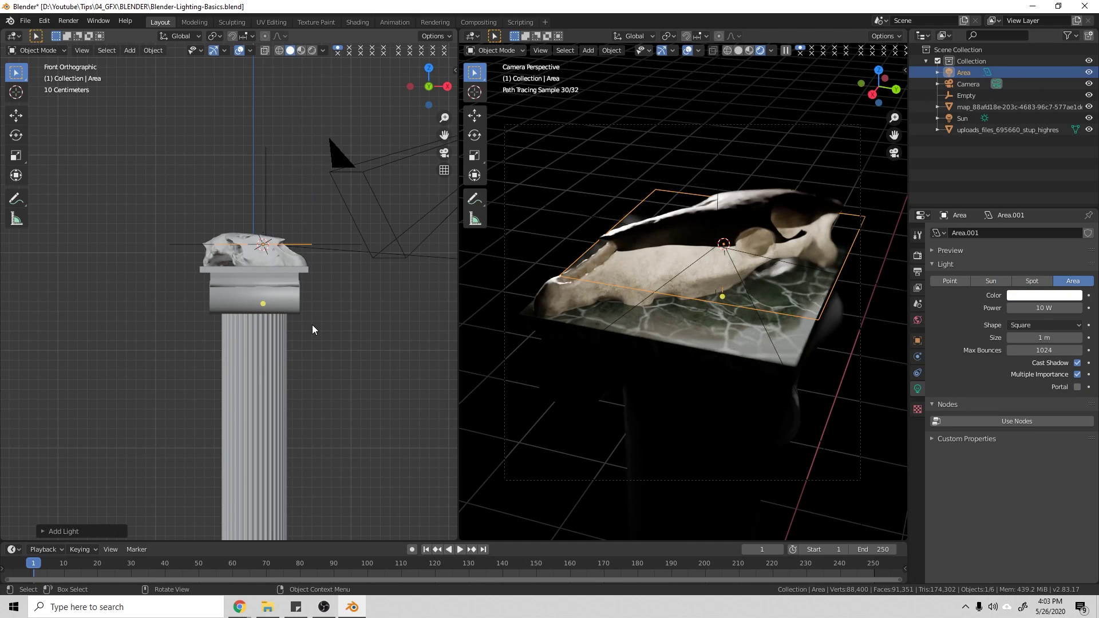
text(r90)
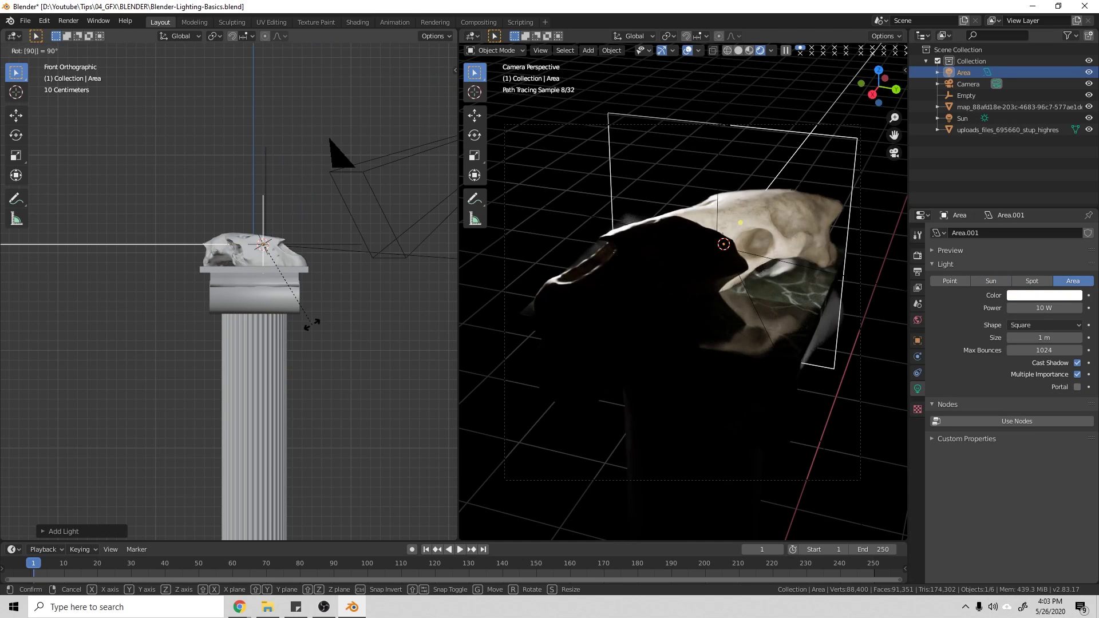
key(Return)
In the top view, rotate the area light to roughly face along the Y axis and move it behind the skull.
key(KP_7)
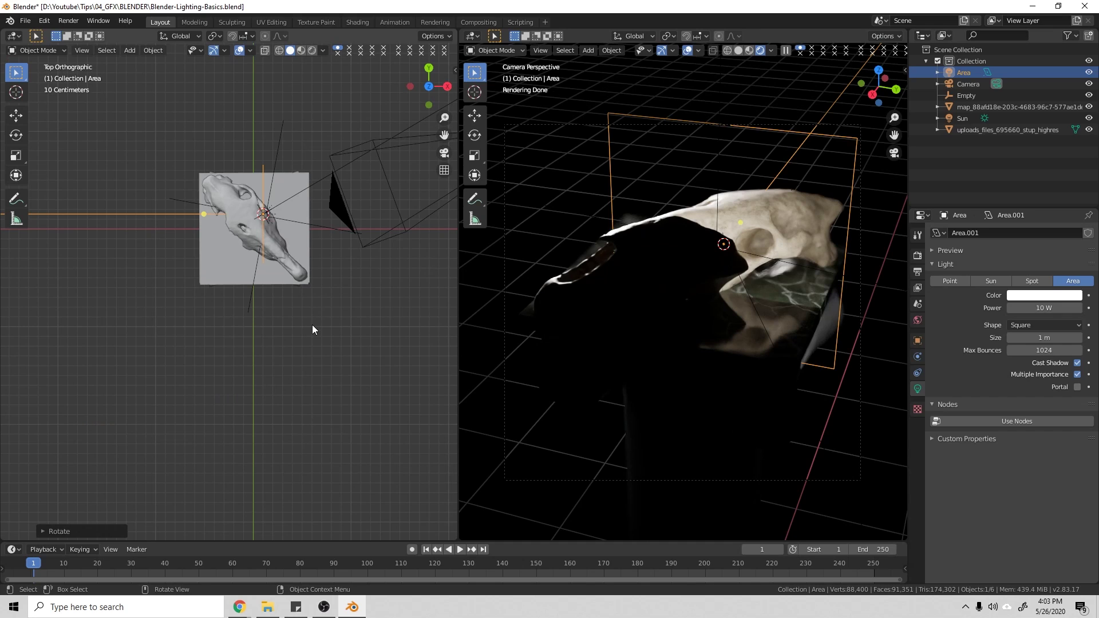
shift+middle_drag(250, 278, 250, 356)
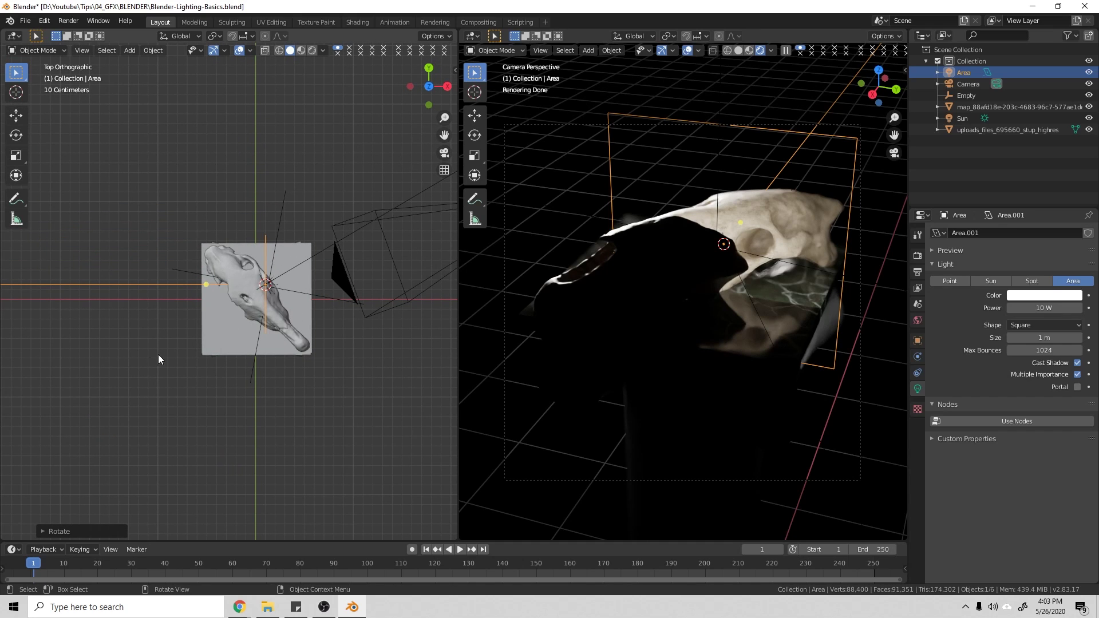
key(r)
click(297, 391)
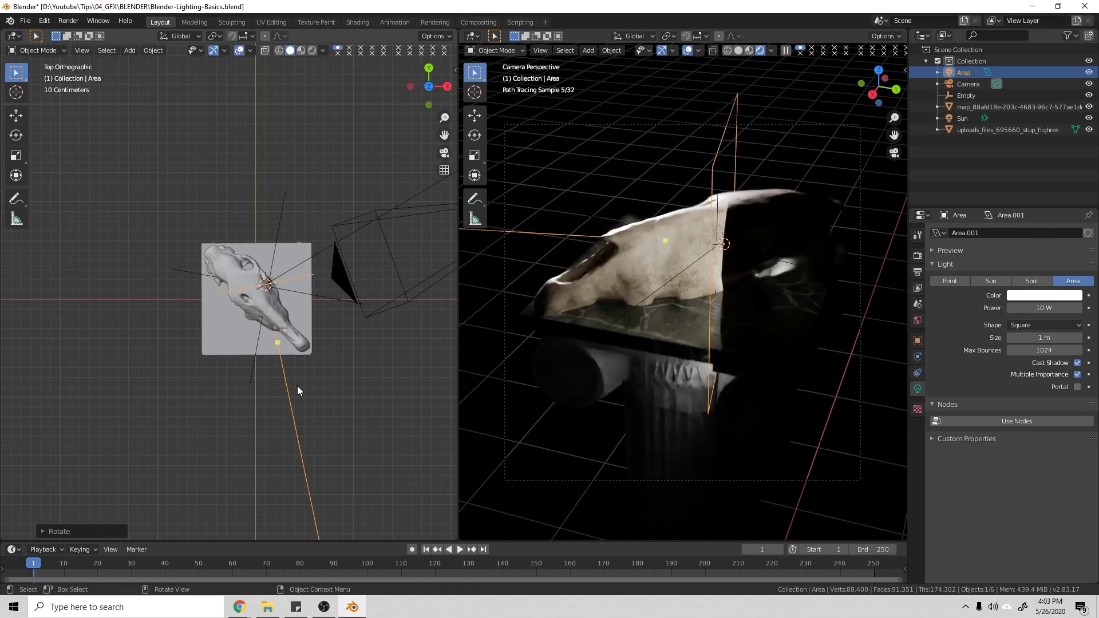
key(g)
click(242, 216)
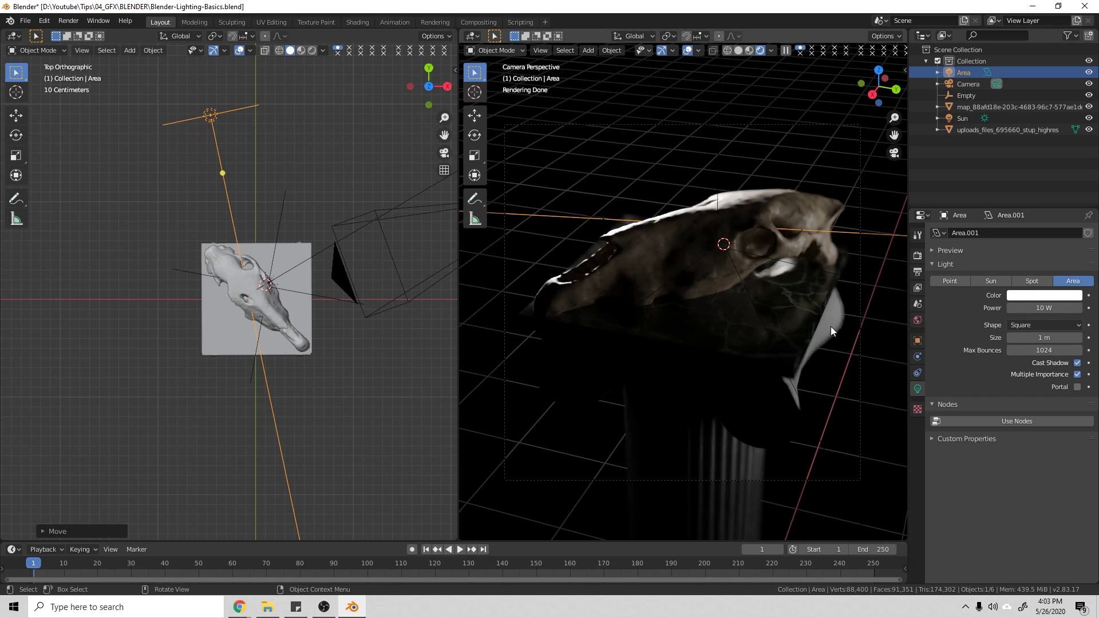
Try a power of 1500 W on the area light and reduce it to 500 W.
click(1041, 307)
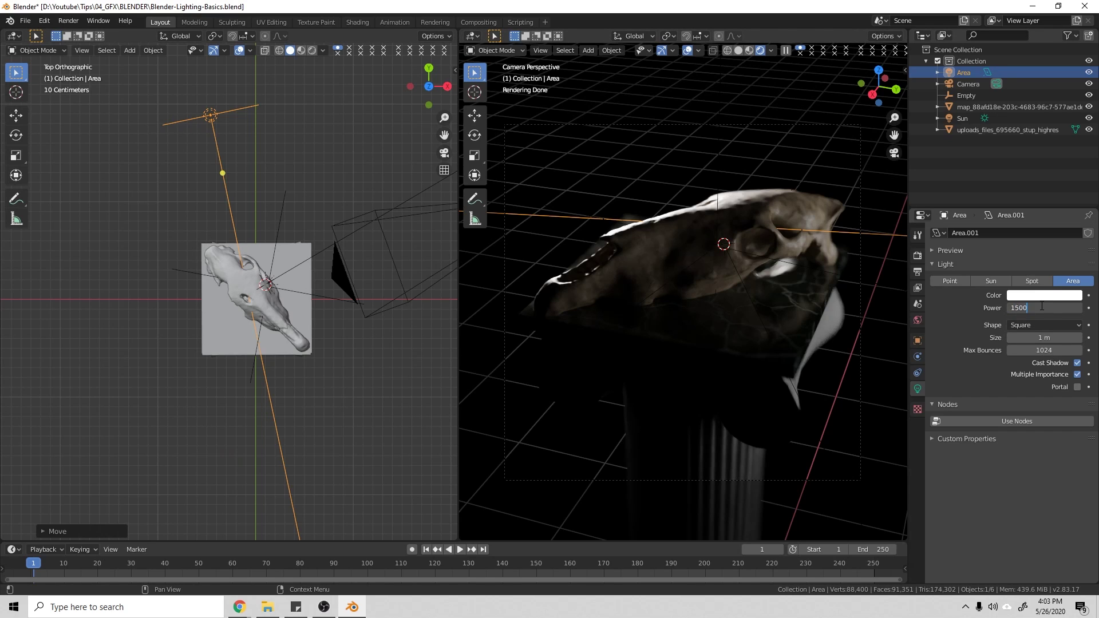
key(Return)
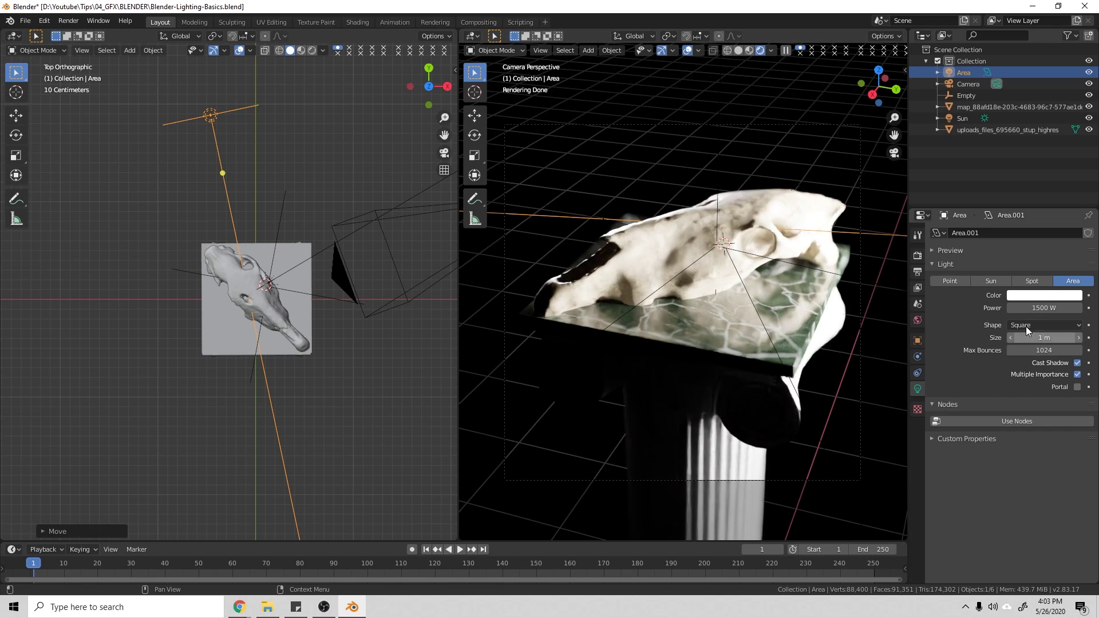
click(1042, 308)
key(Return)
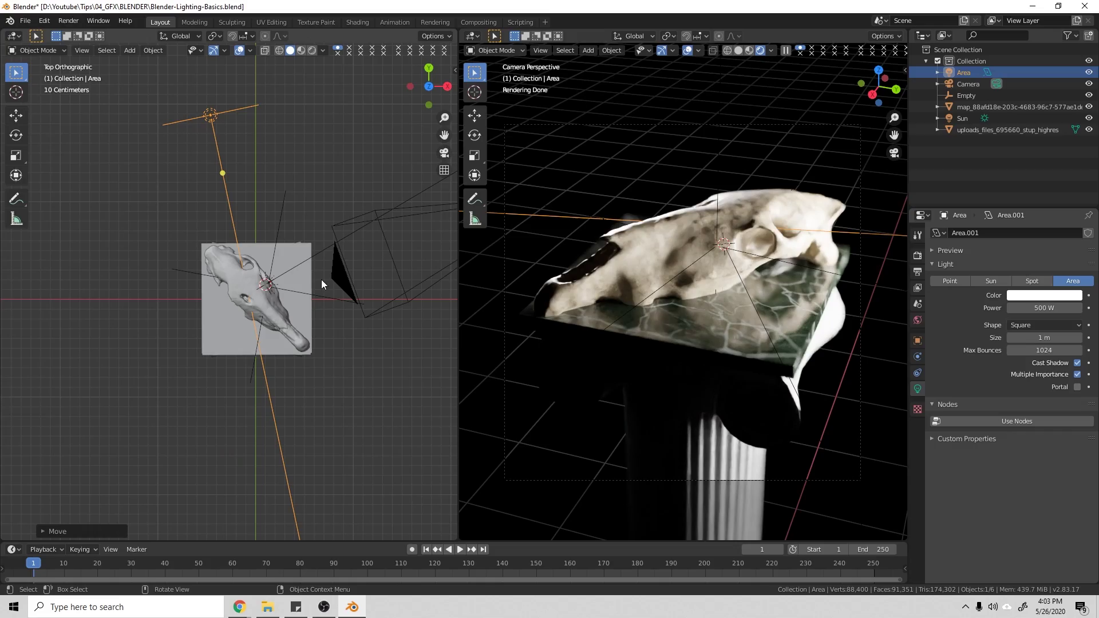
In the right view, tilt the area light behind the skull so it aims slightly downward.
key(KP_3)
key(r)
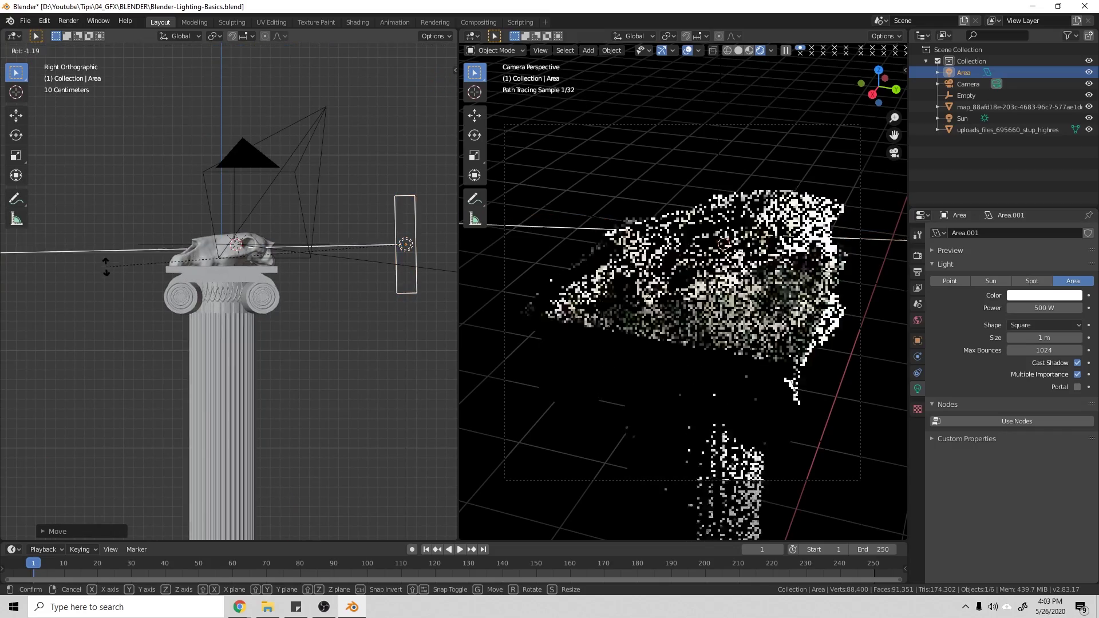
click(117, 311)
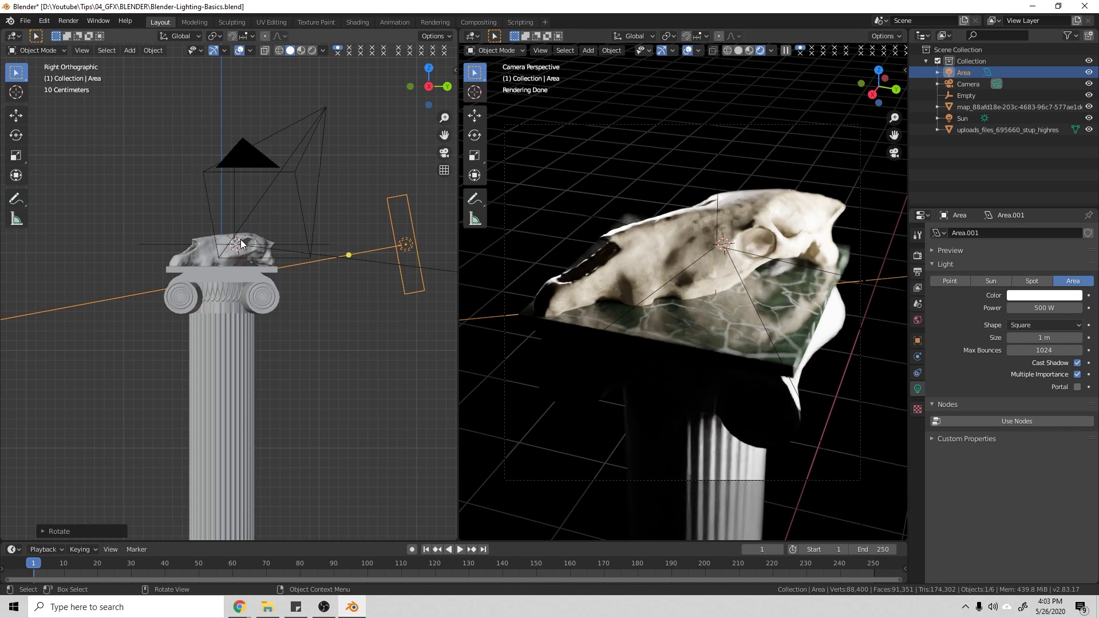
In the top view, rotate the area light about 20° and shift it toward negative X and Y, aimed at the skull.
key(KP_7)
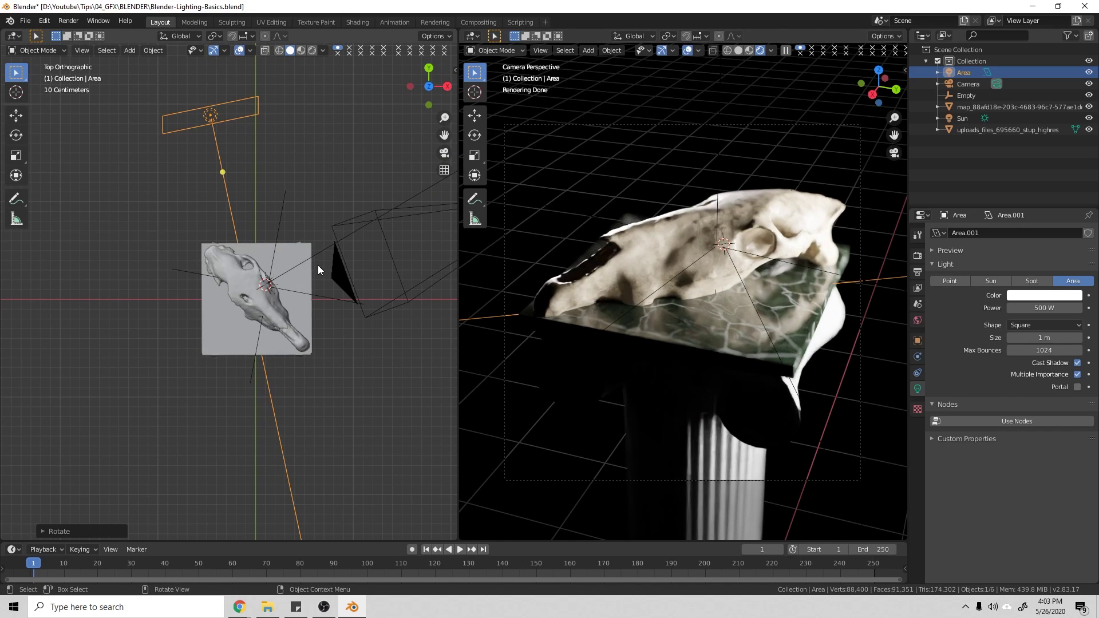
key(r)
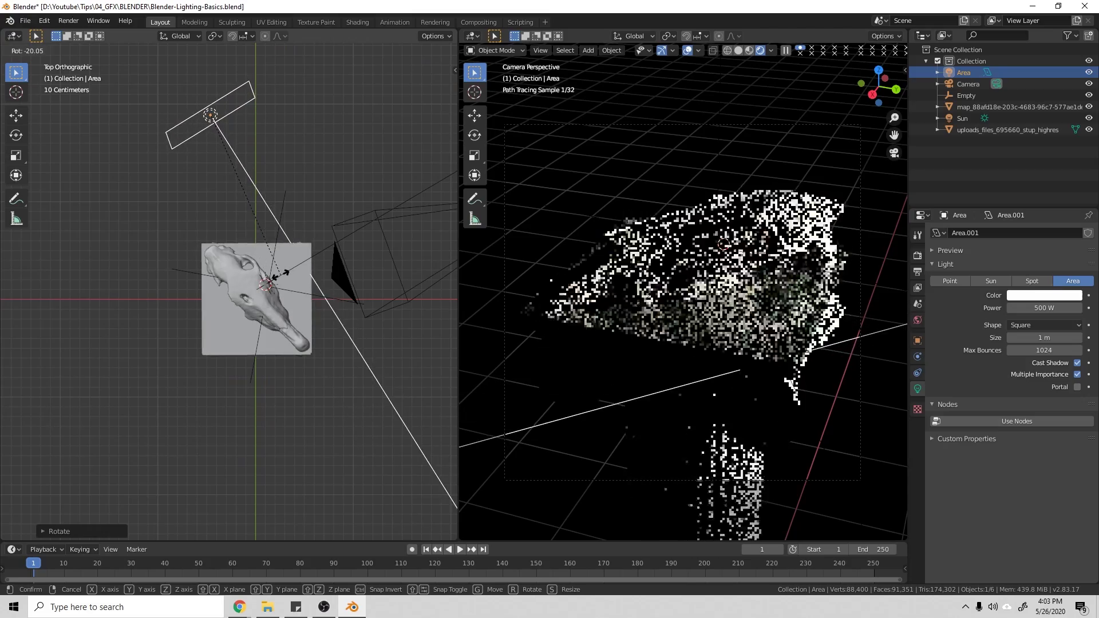
click(278, 280)
key(g)
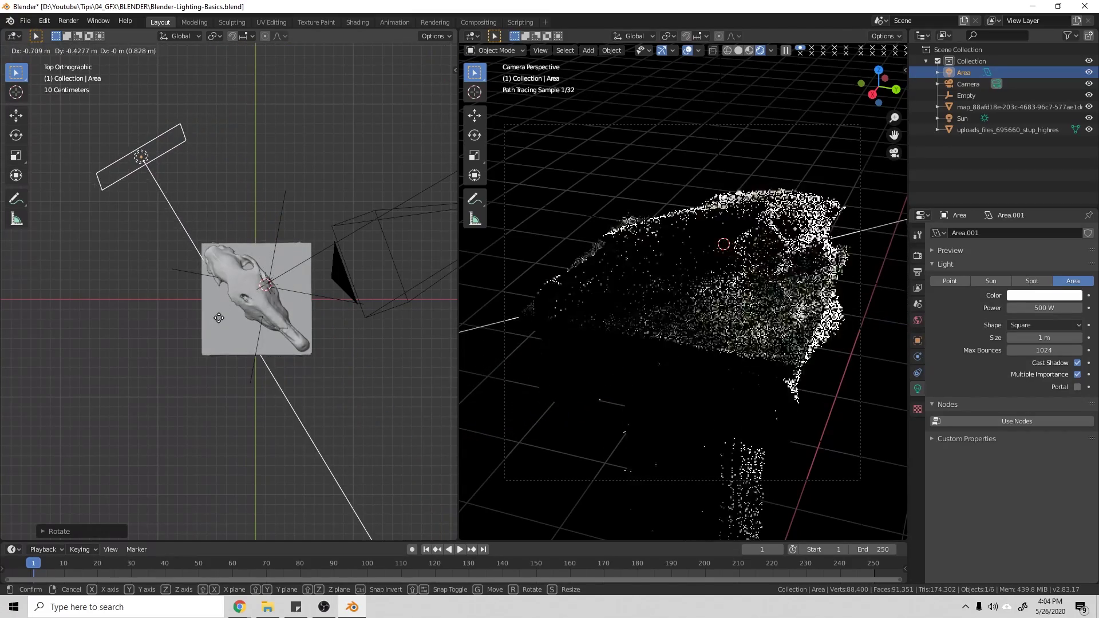
click(225, 314)
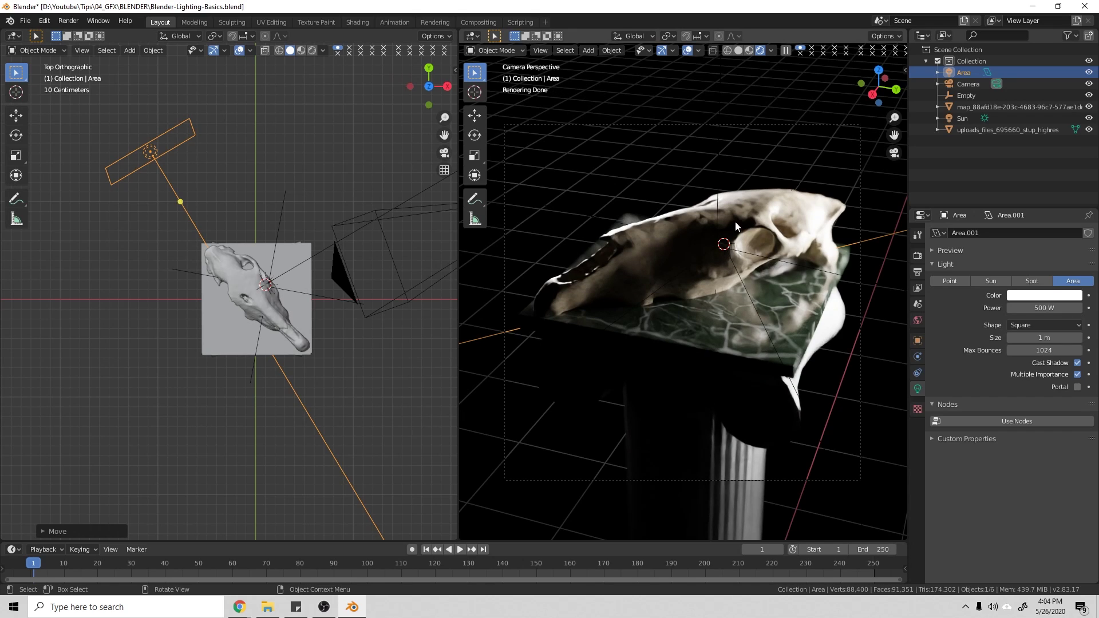
Set the area light's power to 750 W and give it a light blue color.
click(1041, 307)
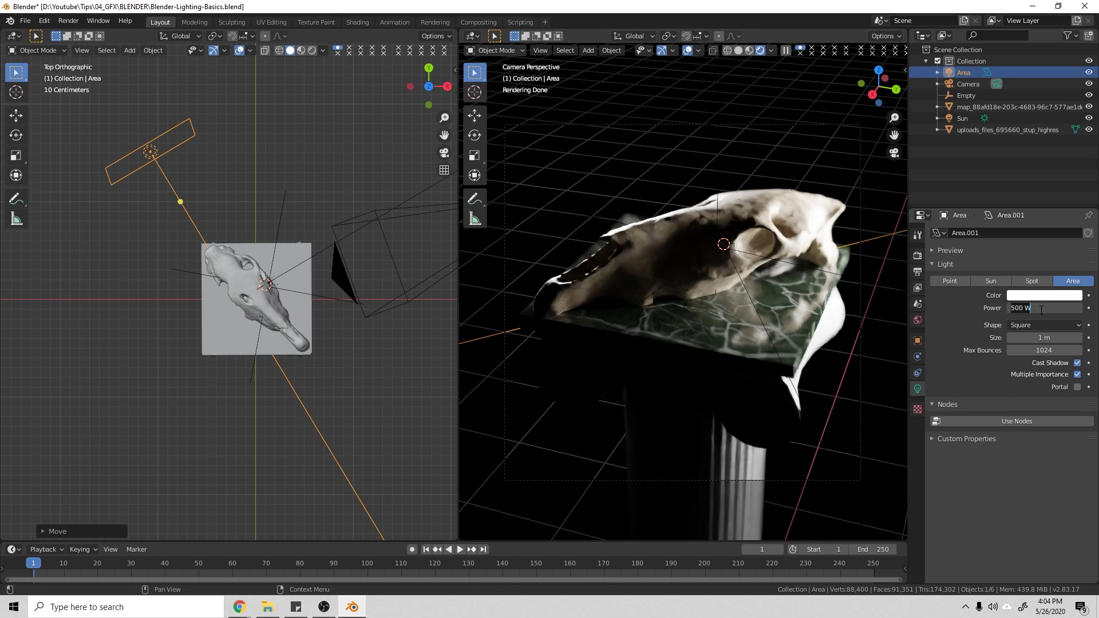
text(750)
key(Return)
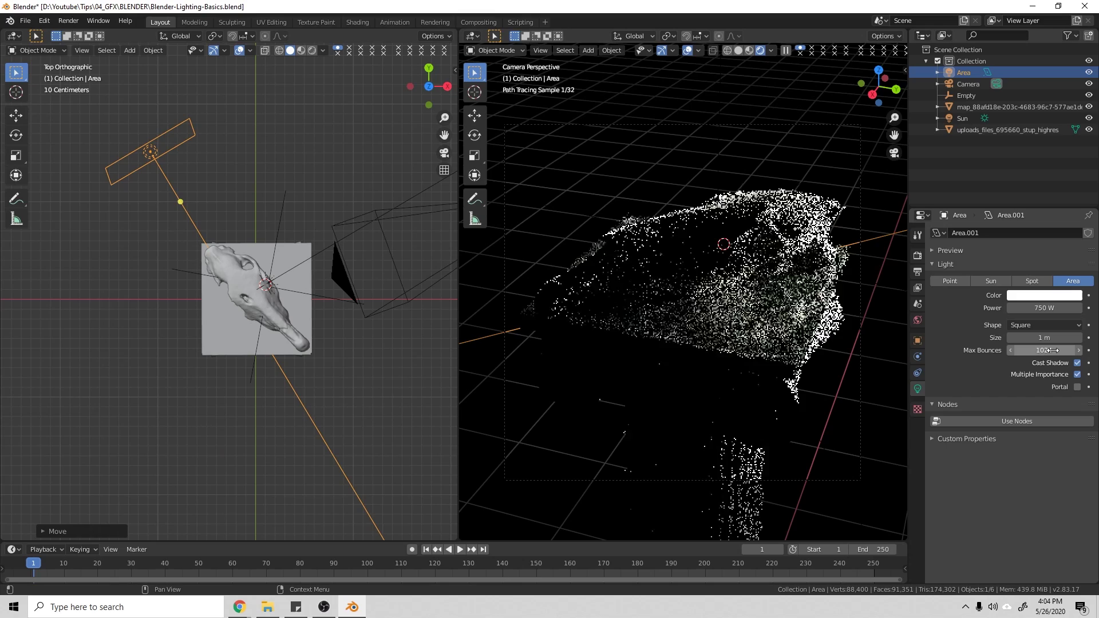
click(1045, 297)
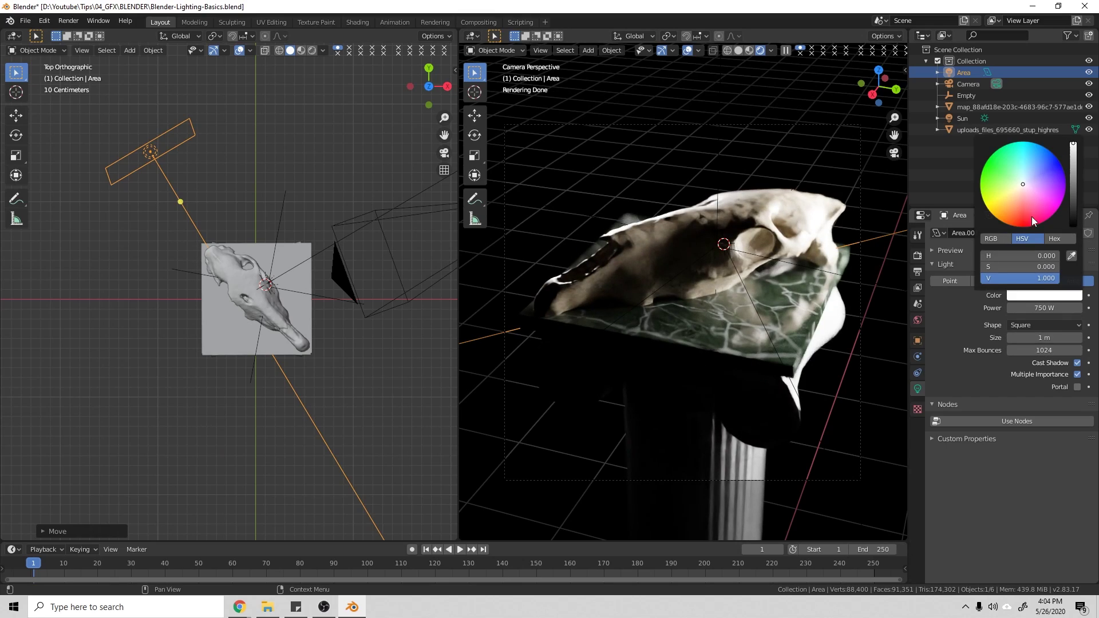
drag(1024, 183, 1029, 165)
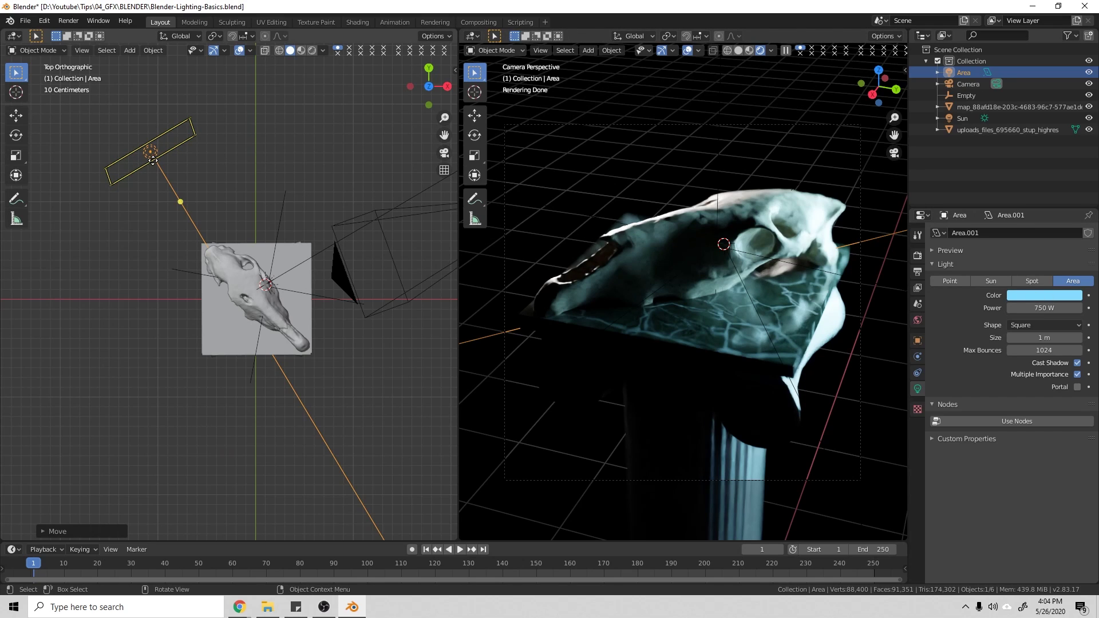
Add a second area light at the skull and raise it along Z above the skull in the front view.
key(shift+a)
mouse_move(293, 287)
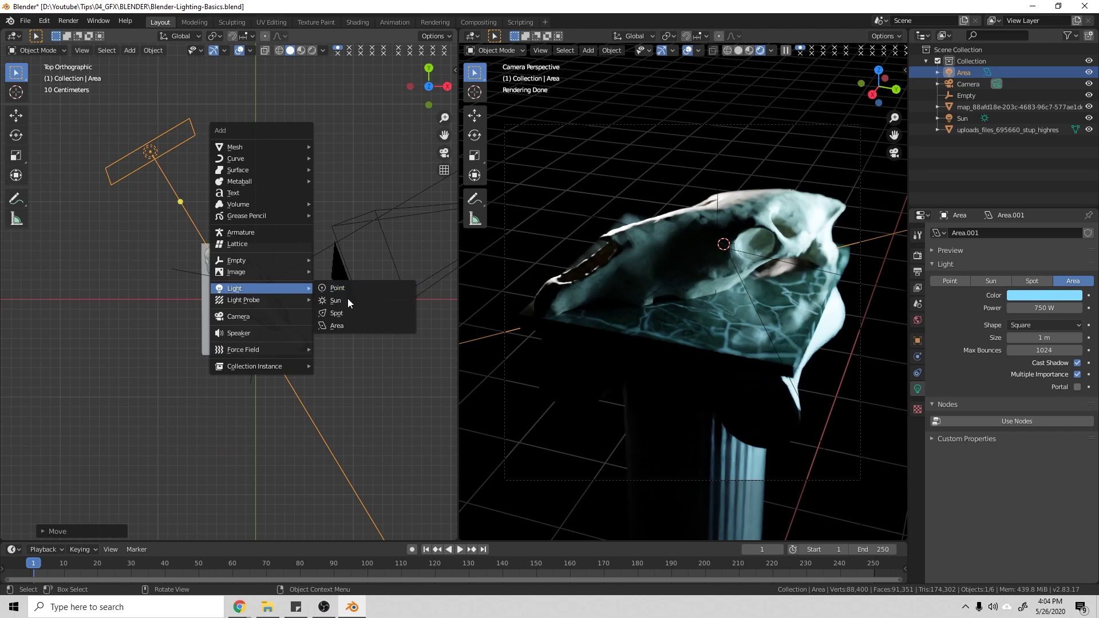
click(355, 325)
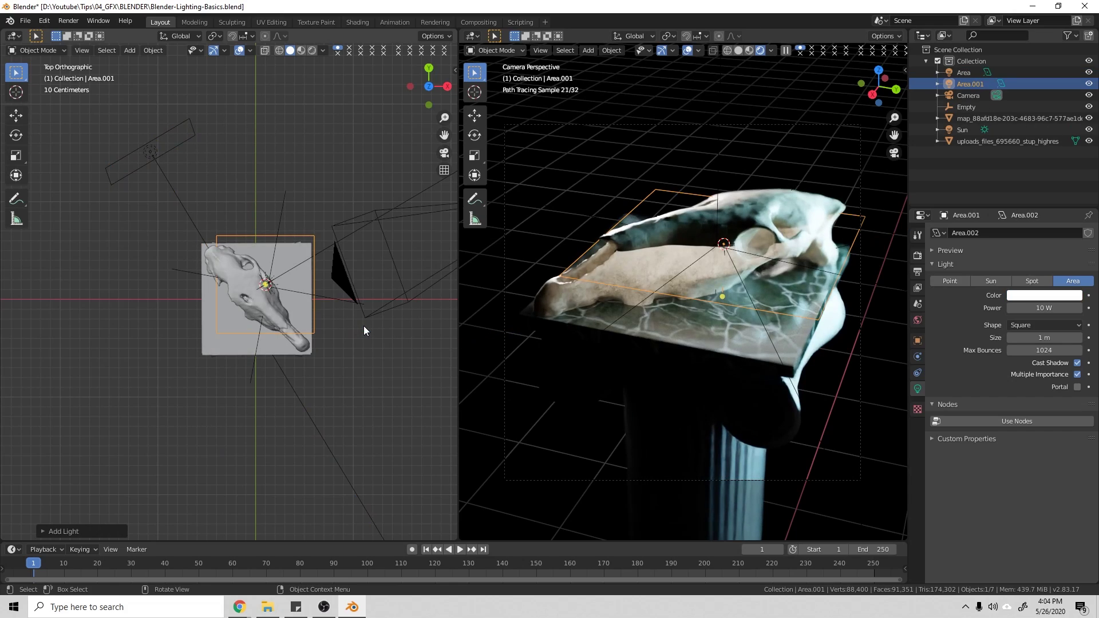
key(KP_1)
key(g)
key(z)
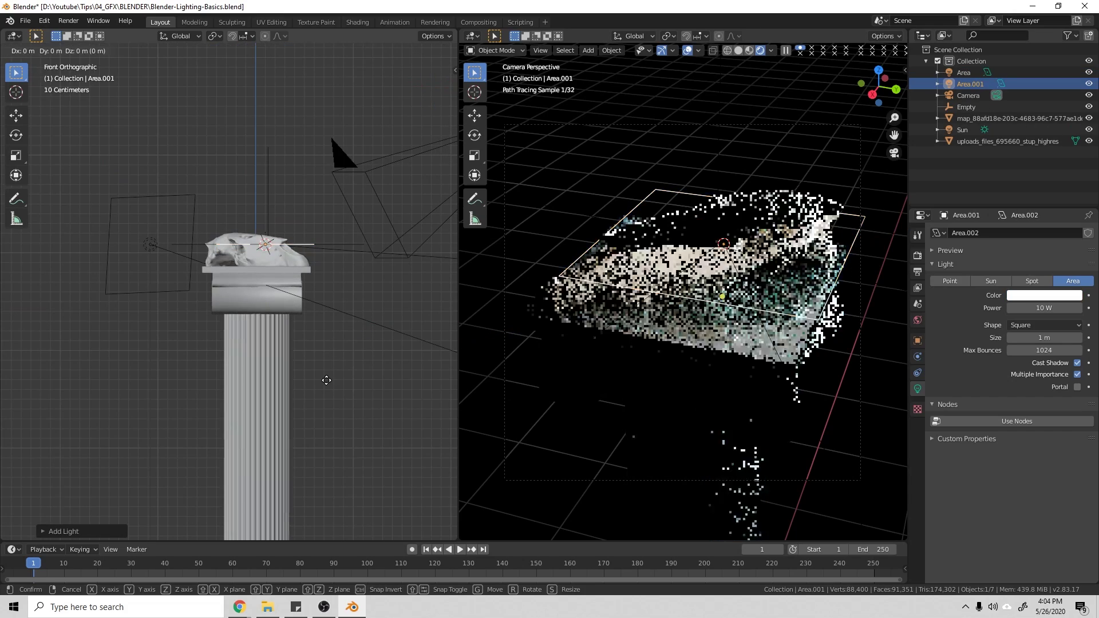
click(344, 304)
In the right view, rotate the second area light 90° and move it down and out in front of the column along negative Y.
key(KP_3)
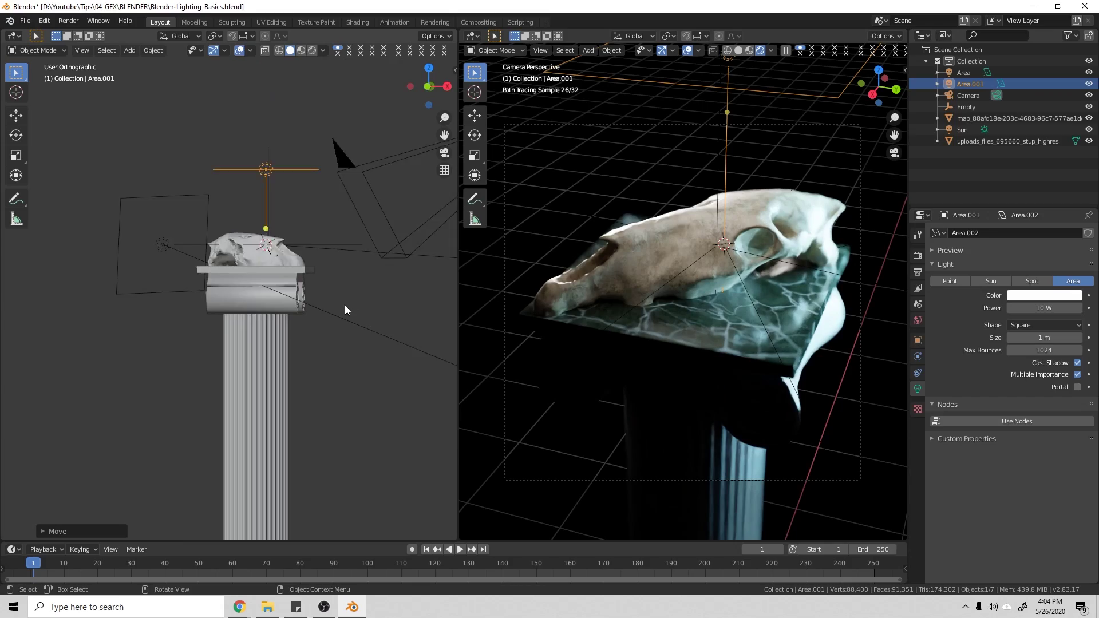
text(r90)
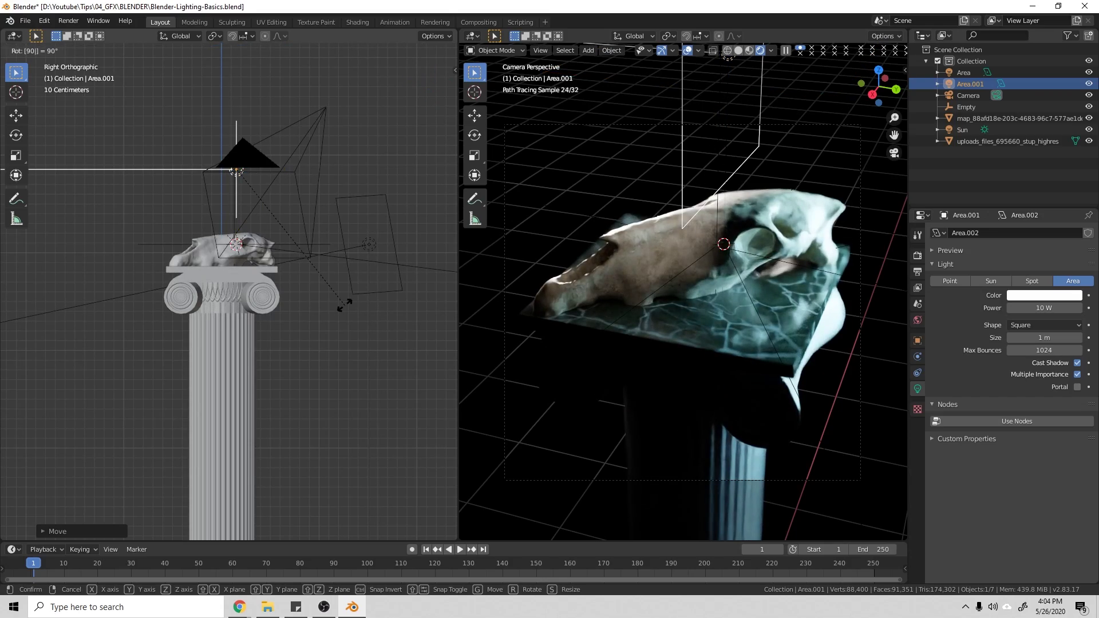
key(Return)
key(g)
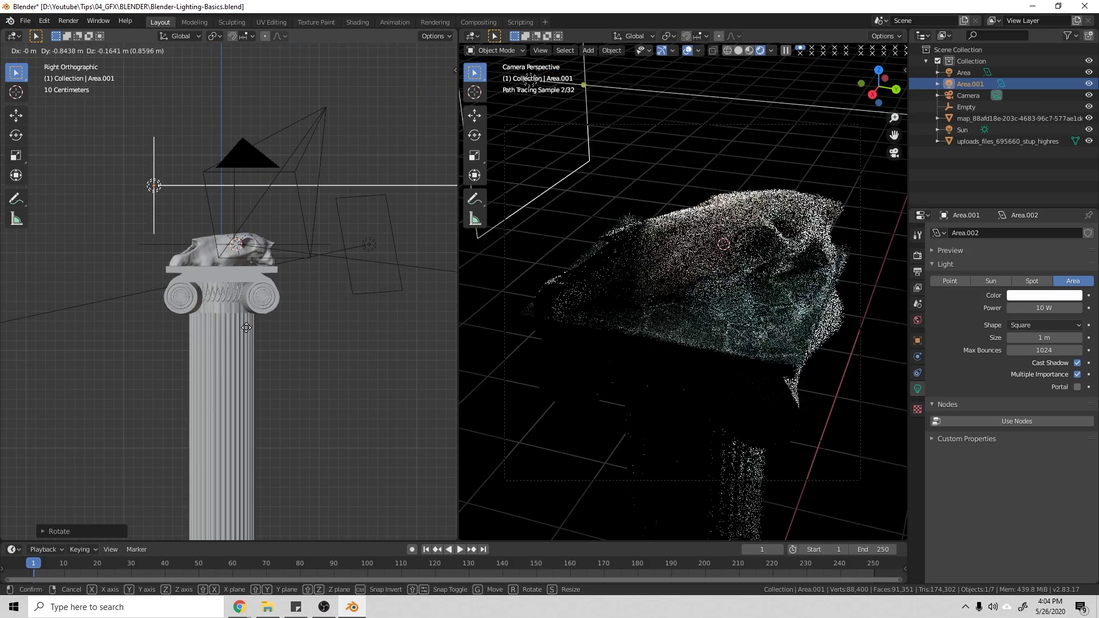
click(224, 378)
In the top view, move the second area light toward positive X and rotate it to face the skull.
key(KP_7)
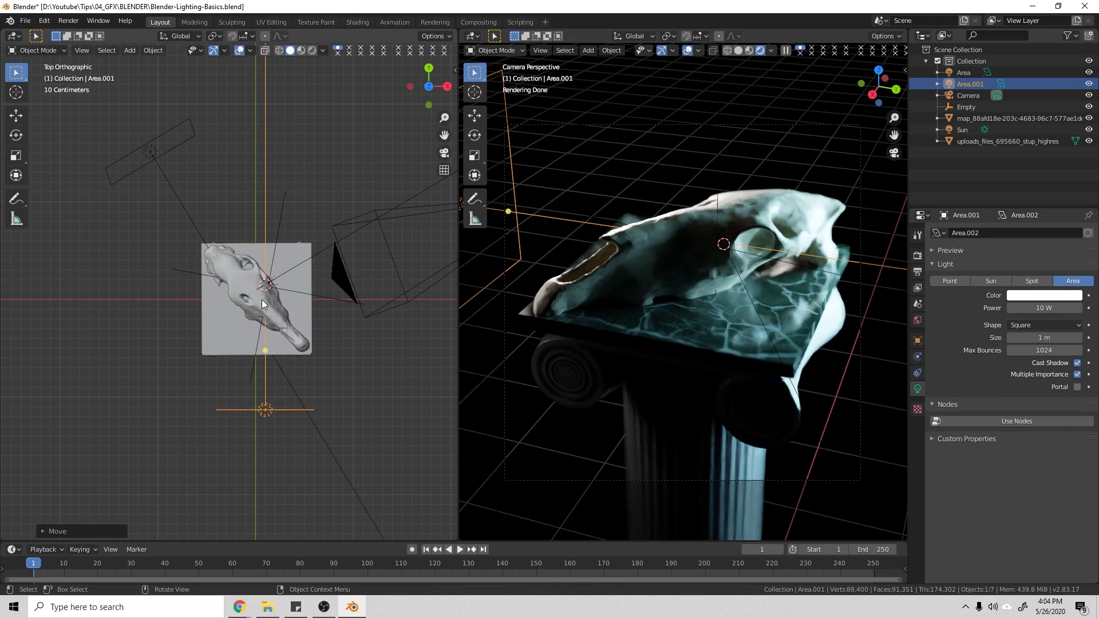
key(r)
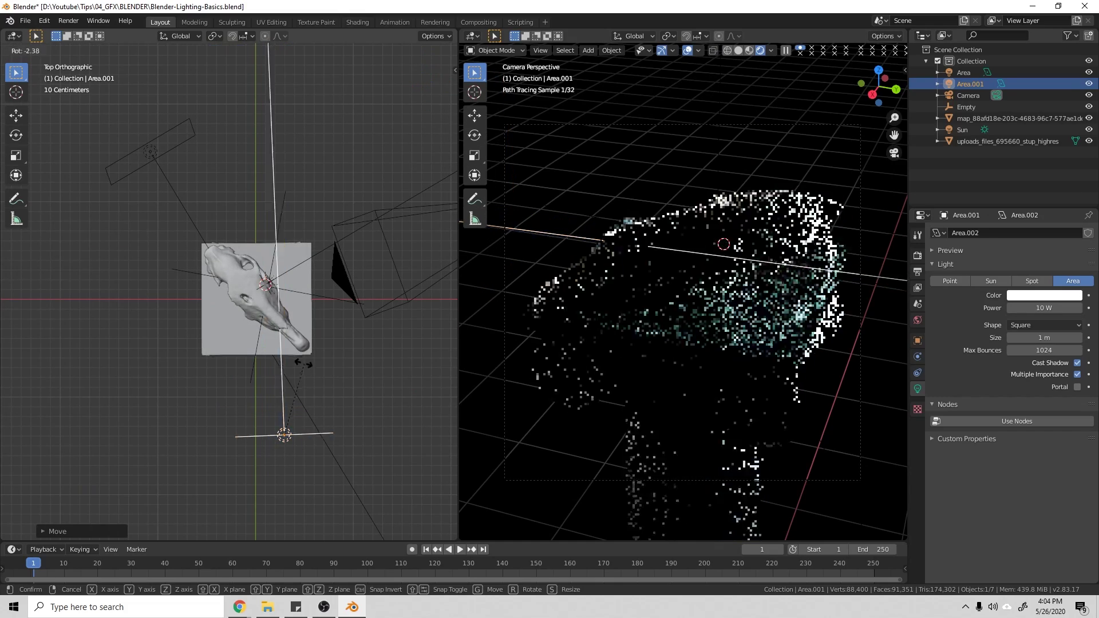
key(Escape)
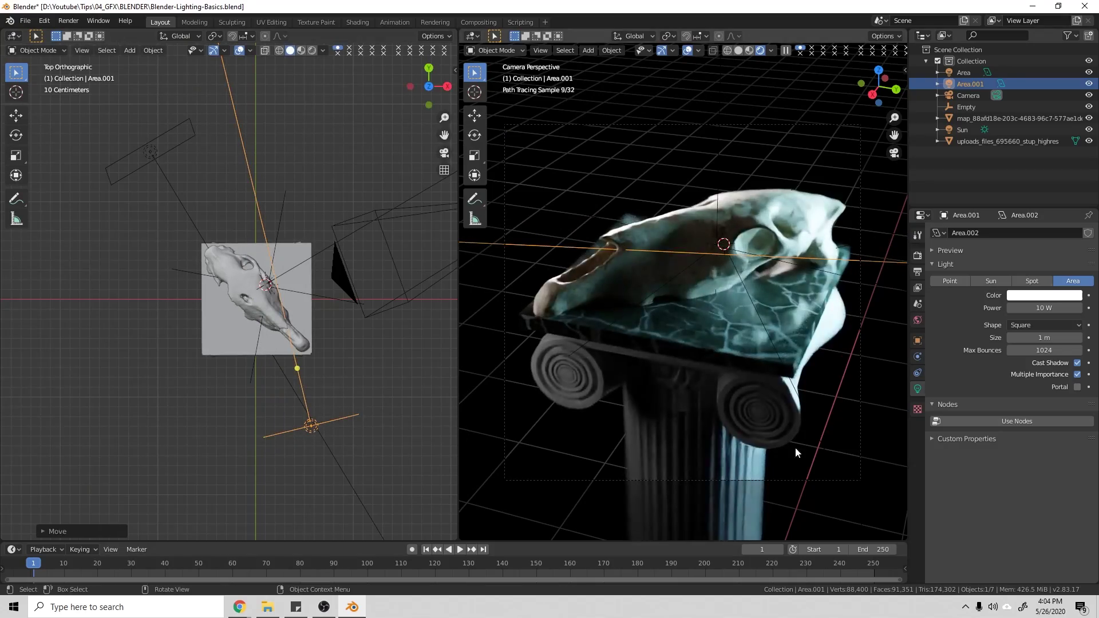
Enlarge the second area light by setting its size to 3 m.
key(s)
right_click(410, 437)
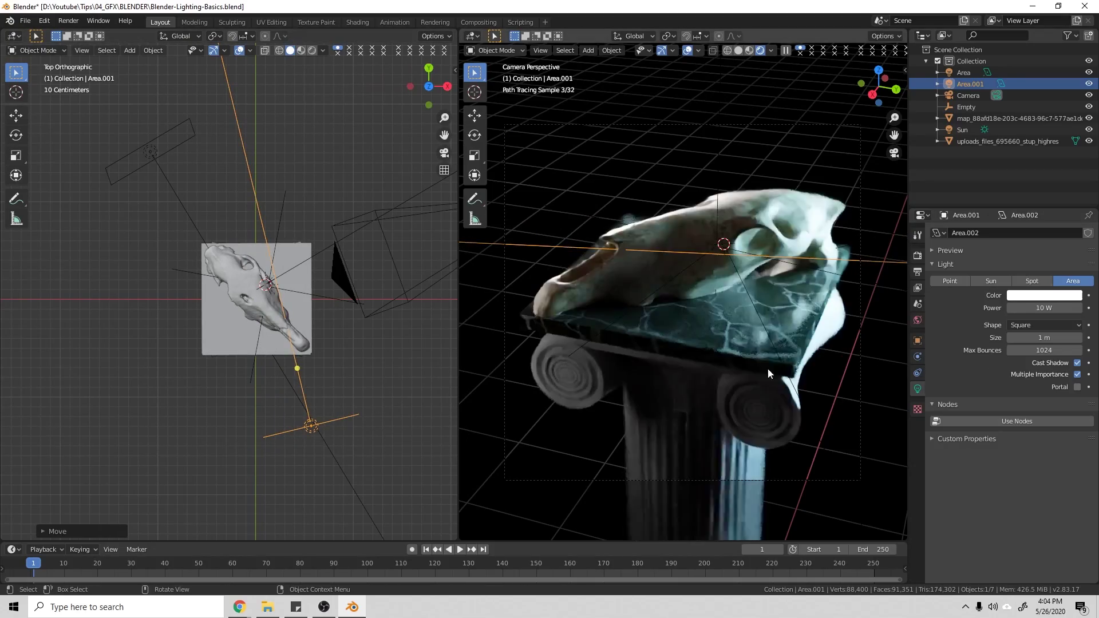
click(1022, 338)
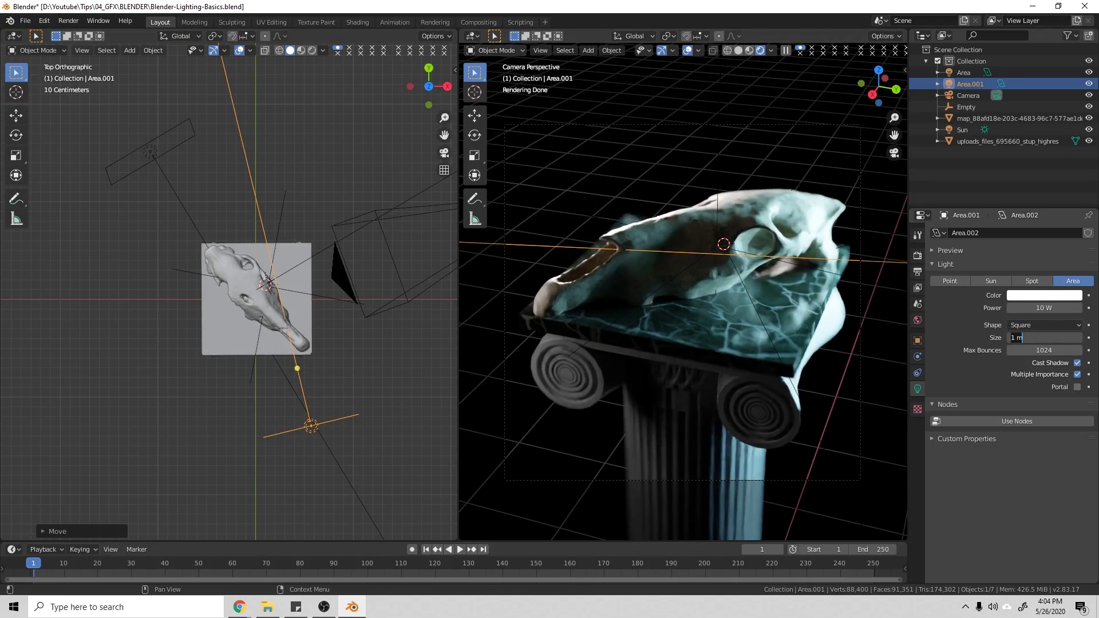
text(3)
key(Return)
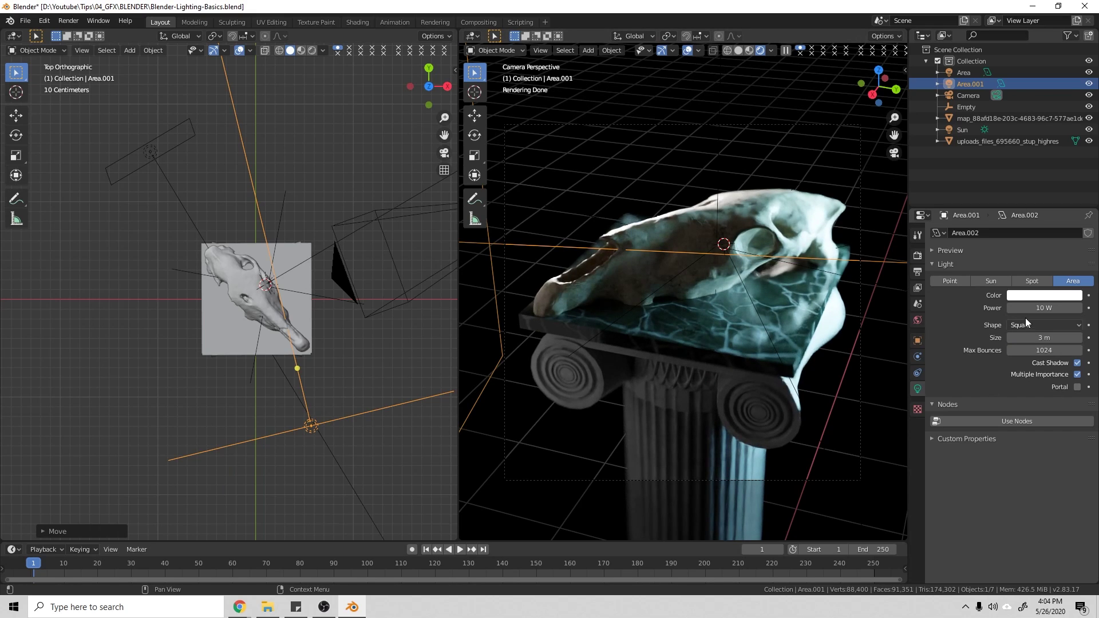
Set the second area light's power to 500 W and give it a soft orange color.
click(1041, 308)
text(500)
key(Return)
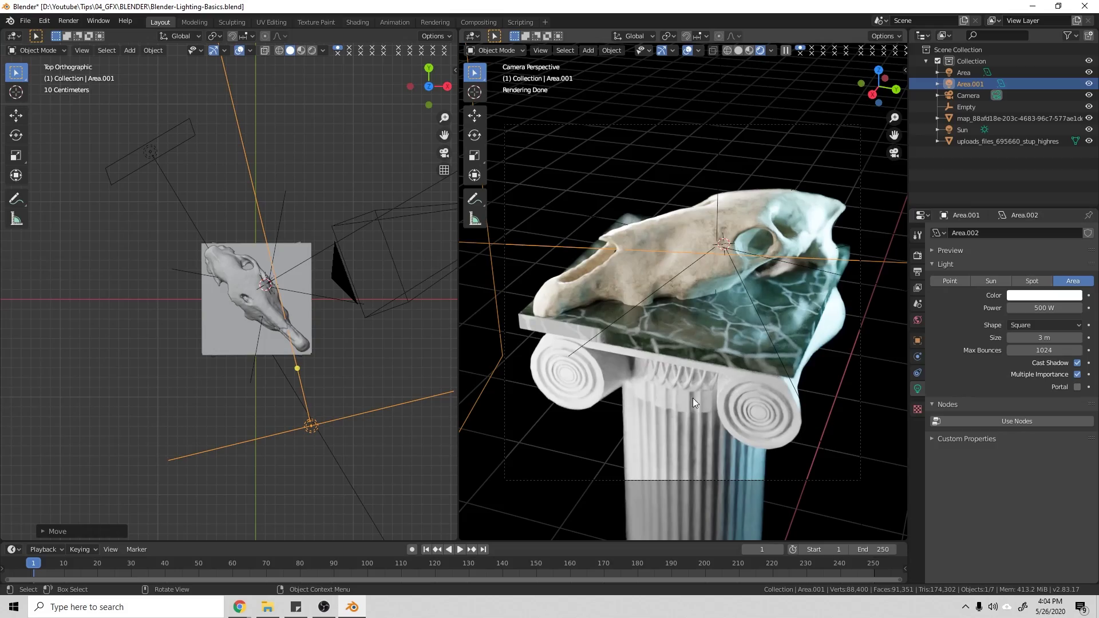
click(1031, 295)
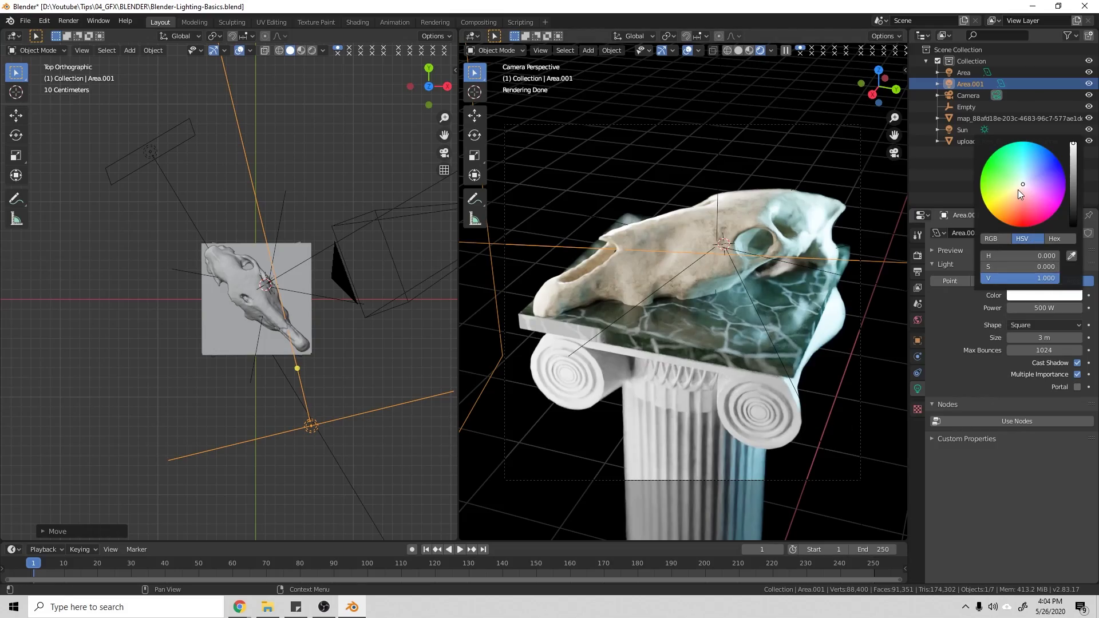
drag(1018, 190, 1016, 204)
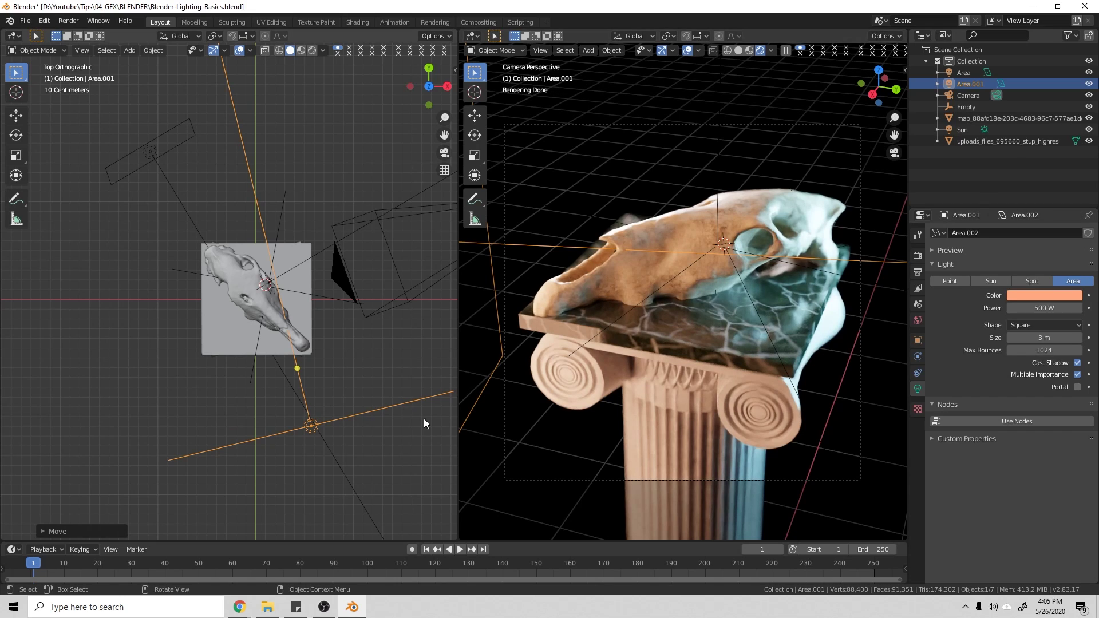
Clear the selection and add a point light at the skull.
click(184, 197)
middle_drag(184, 197, 266, 391)
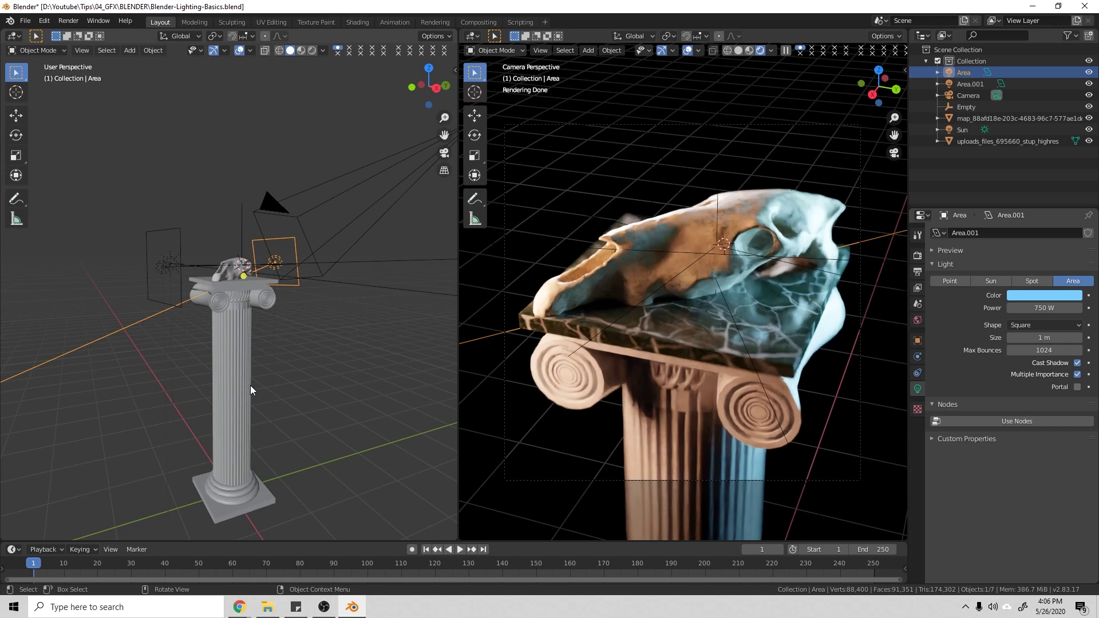
key(alt+a)
key(shift+a)
mouse_move(251, 391)
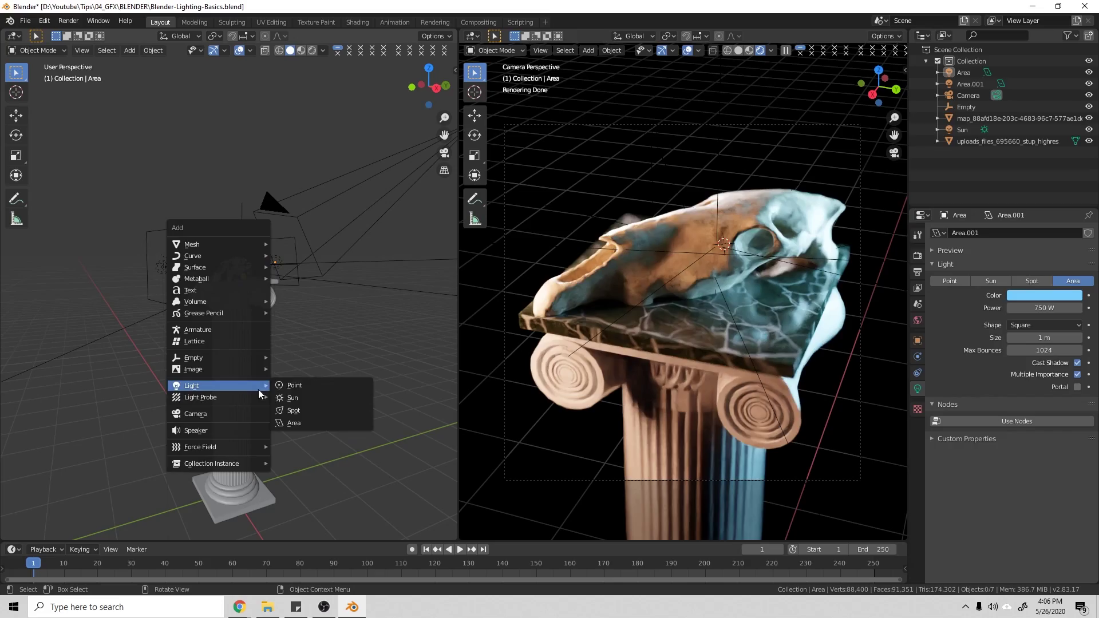
click(318, 389)
In the front view, move the point light about 0.6 m along X and about 2 m down beside the column shaft.
key(KP_1)
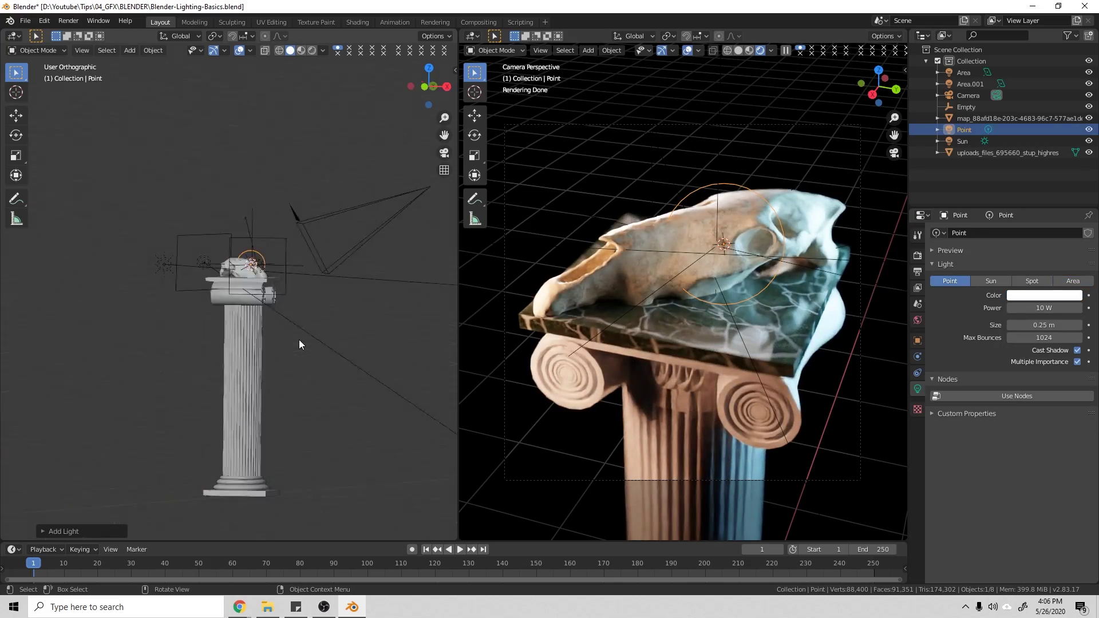
key(g)
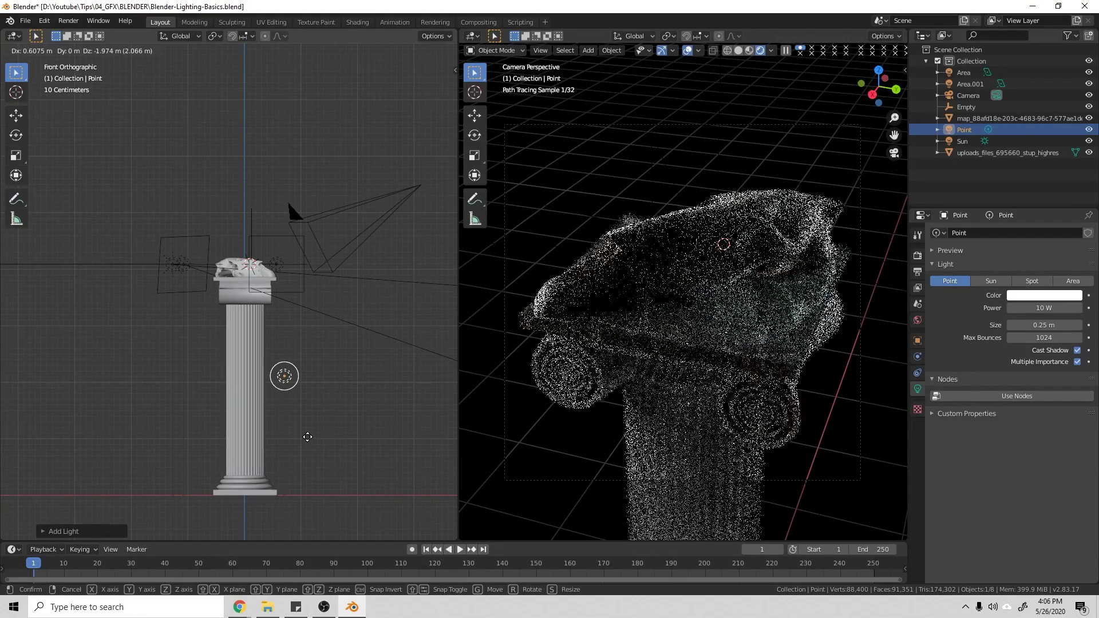
click(307, 439)
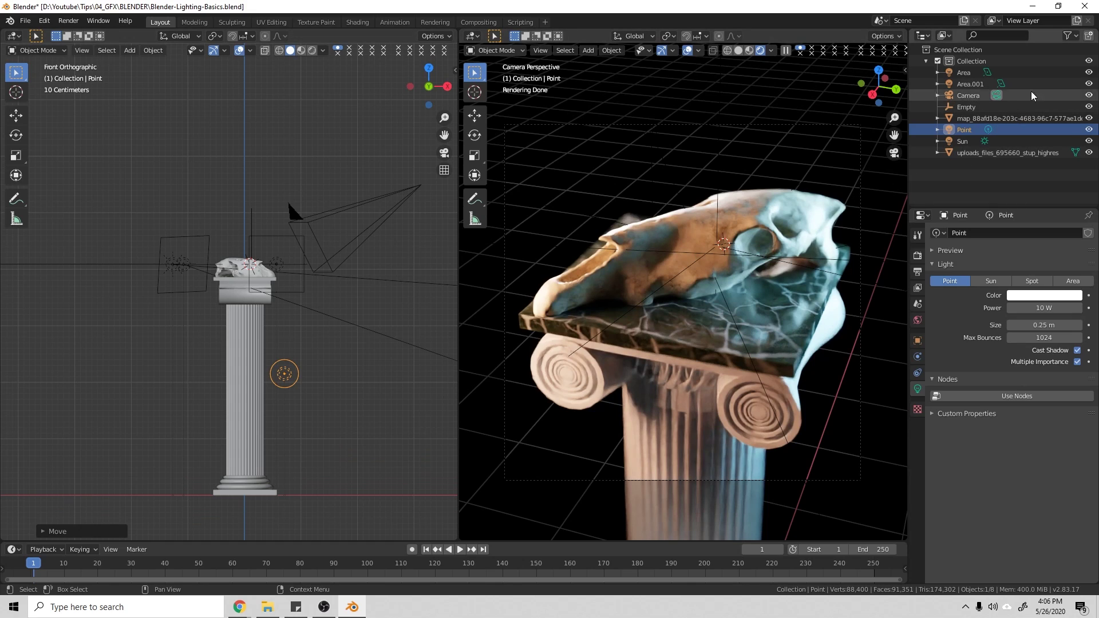
Hide both area lights and the sun to isolate the point light.
drag(1089, 72, 1089, 84)
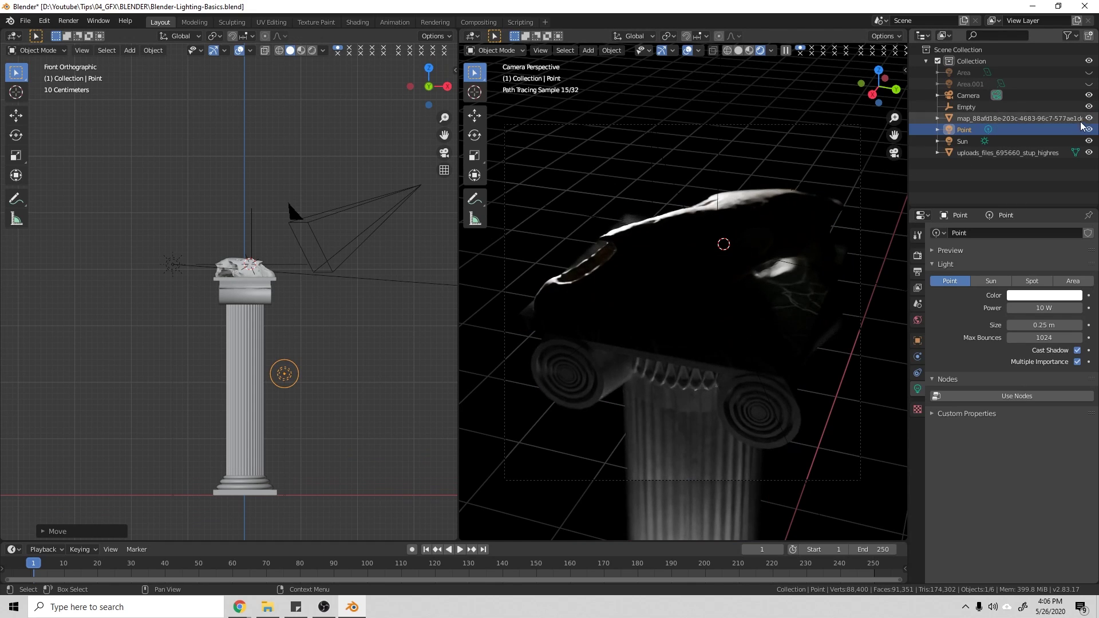
click(1089, 141)
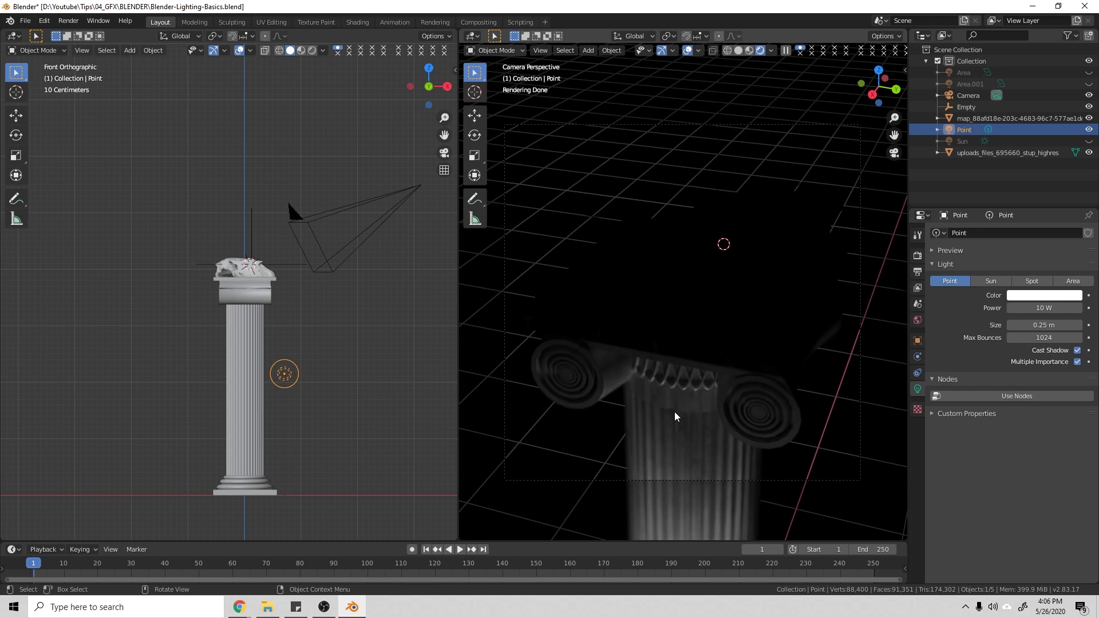
Set the point light's power to 50 W and give it a light red color.
click(1051, 306)
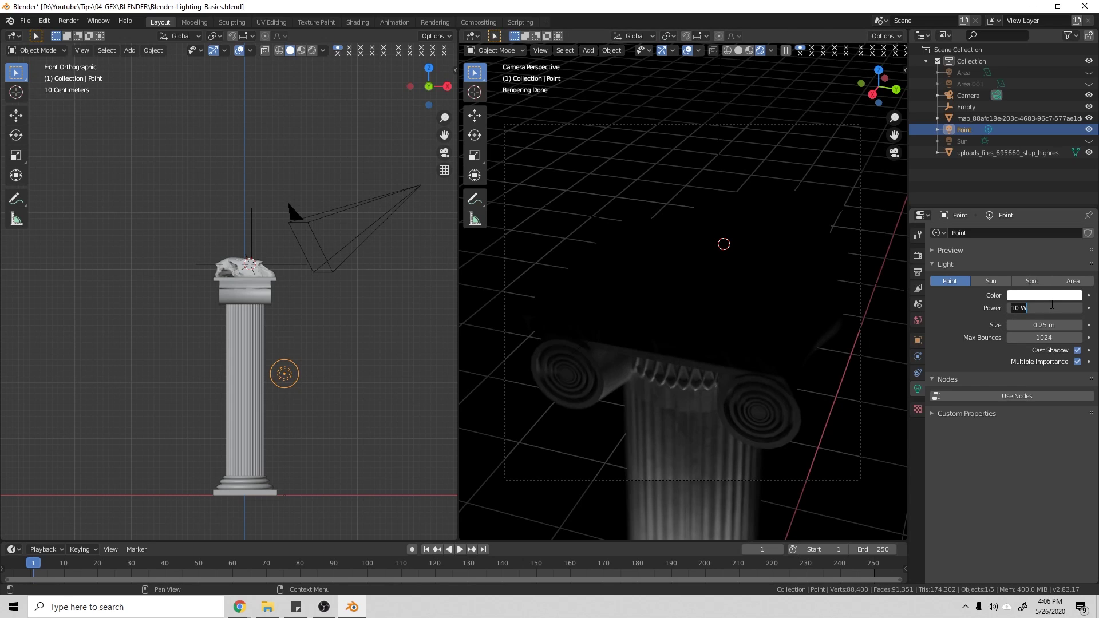
key(Return)
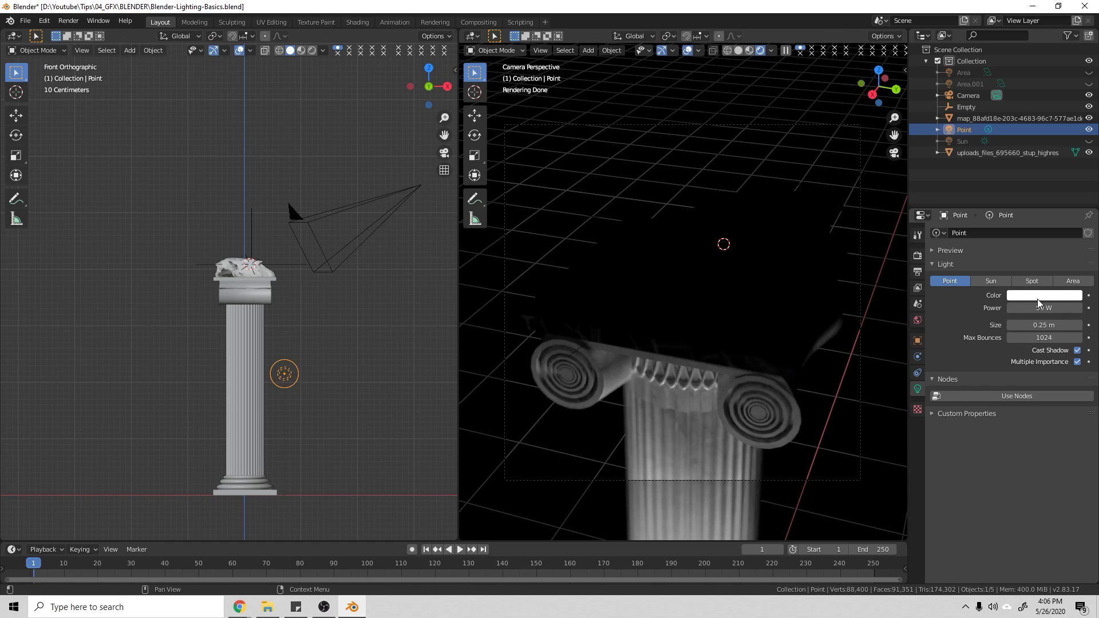
click(1042, 296)
click(1025, 204)
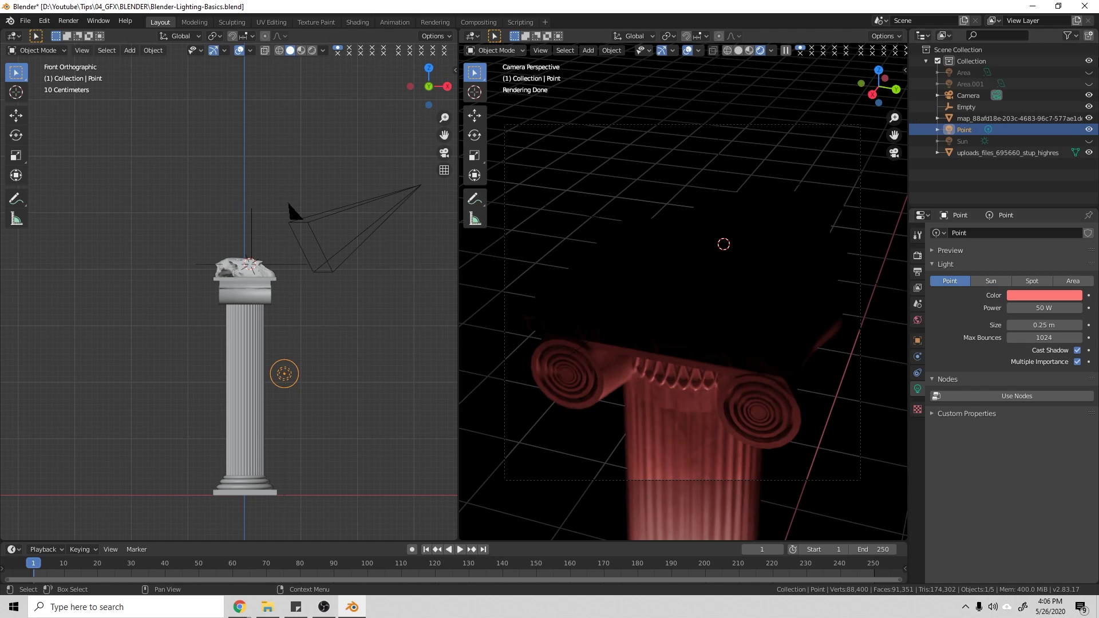
Unhide both area lights and the sun in the scene collection.
click(1089, 72)
click(1088, 83)
click(1088, 141)
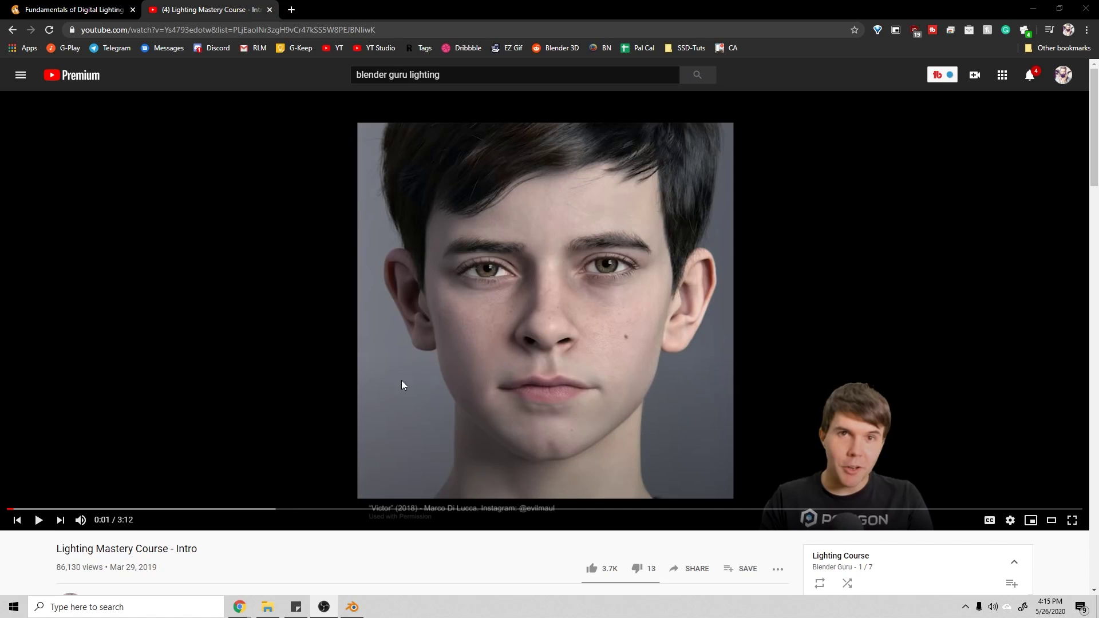
Switch to the browser's YouTube page for Blender Guru's Lighting Mastery Course and look through the playlist's parts.
click(218, 7)
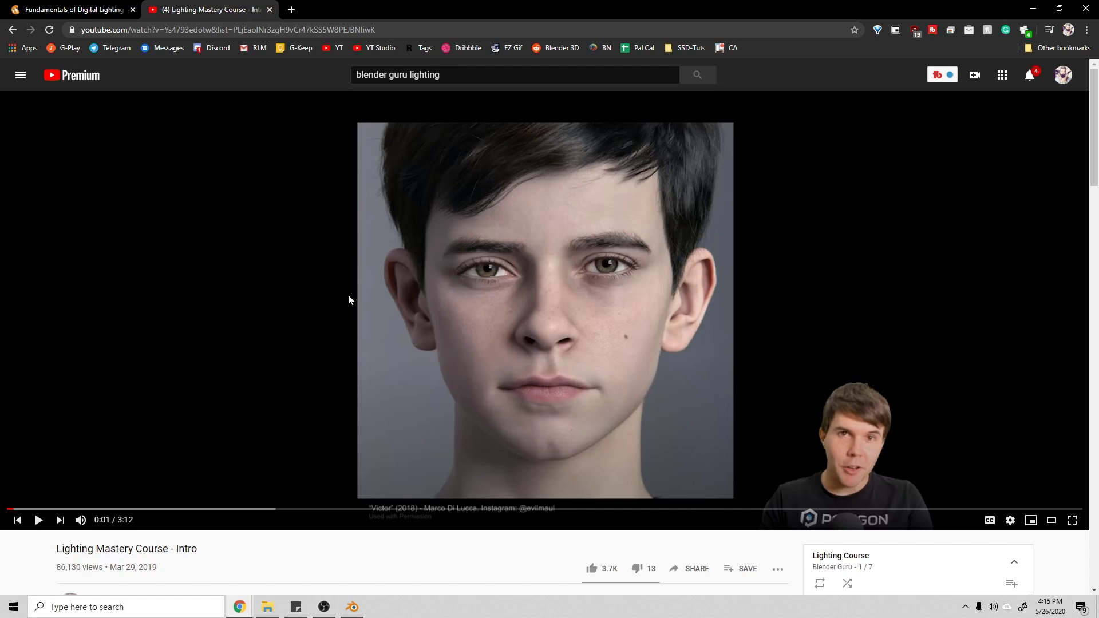
scroll(355, 300, down, 4)
scroll(931, 473, down, 1)
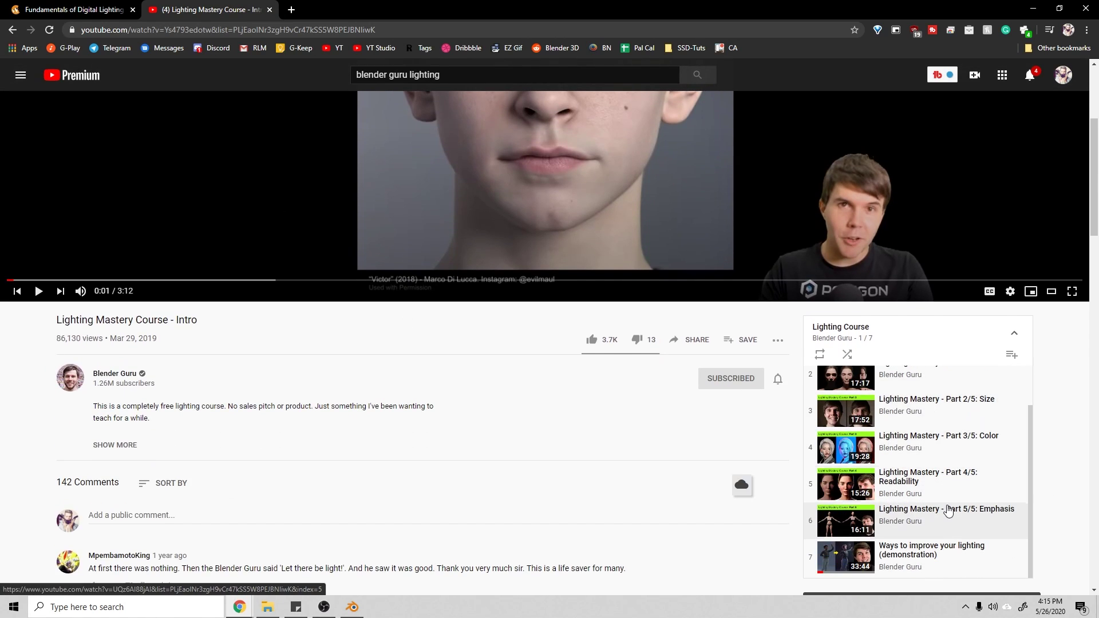
scroll(948, 510, up, 1)
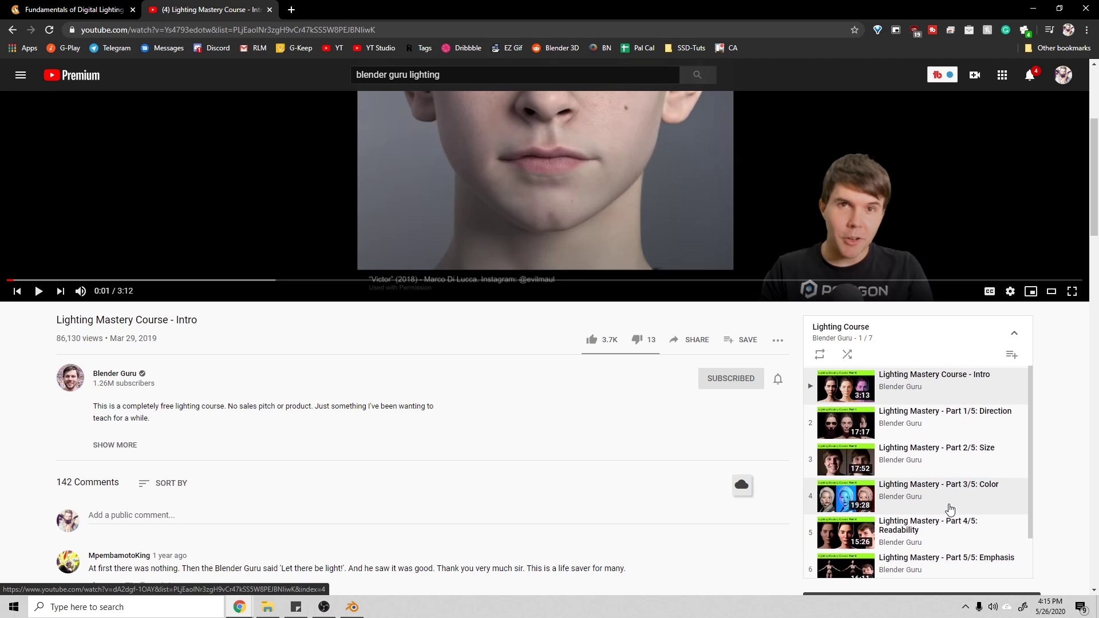
scroll(686, 478, up, 4)
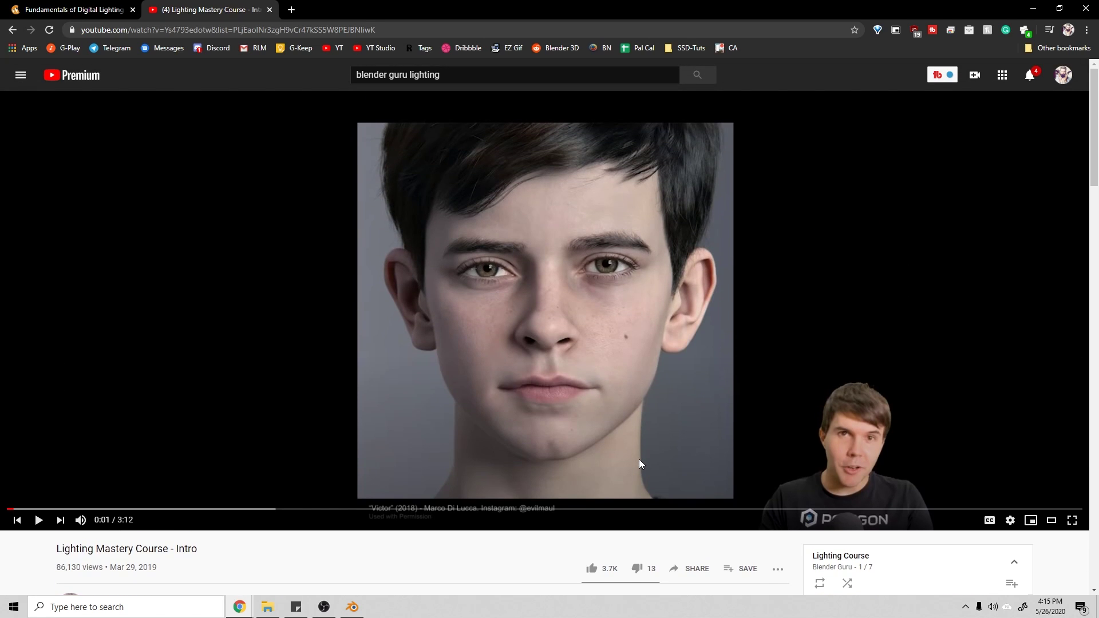
scroll(639, 459, down, 4)
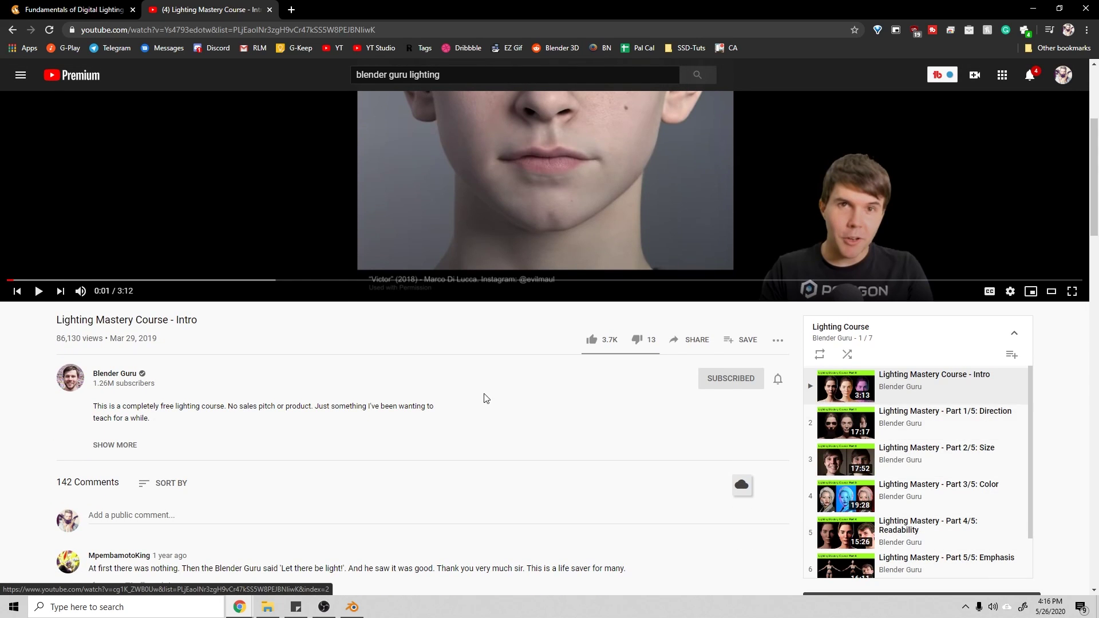
scroll(400, 392, up, 4)
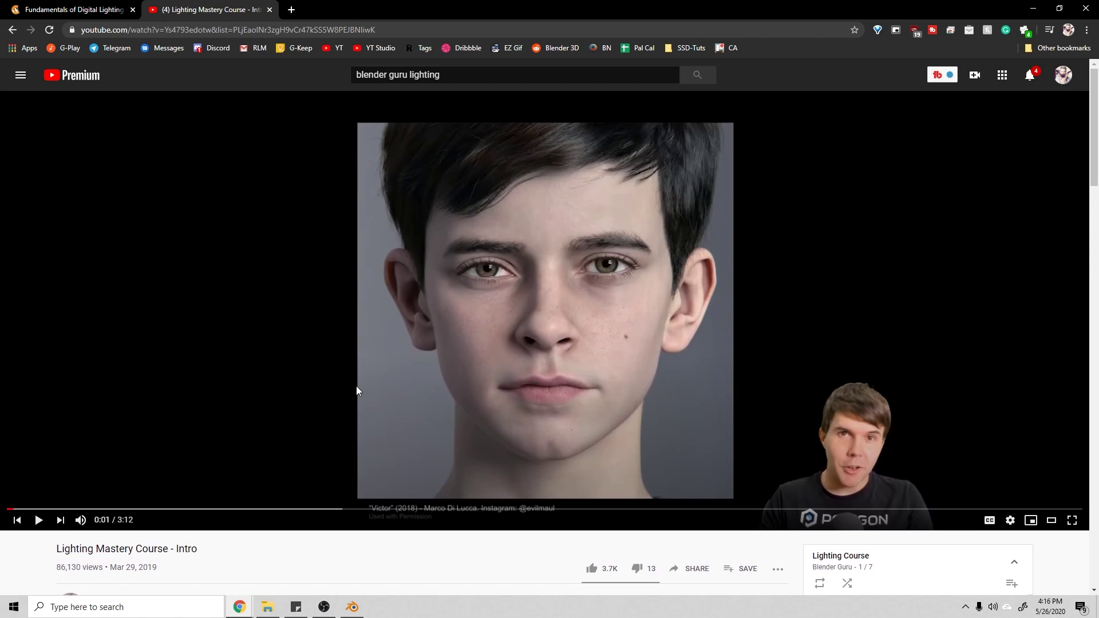
Switch to the CG Cookie page for Fundamentals of Digital Lighting in Blender and review its description, example renders and chapter list.
click(100, 9)
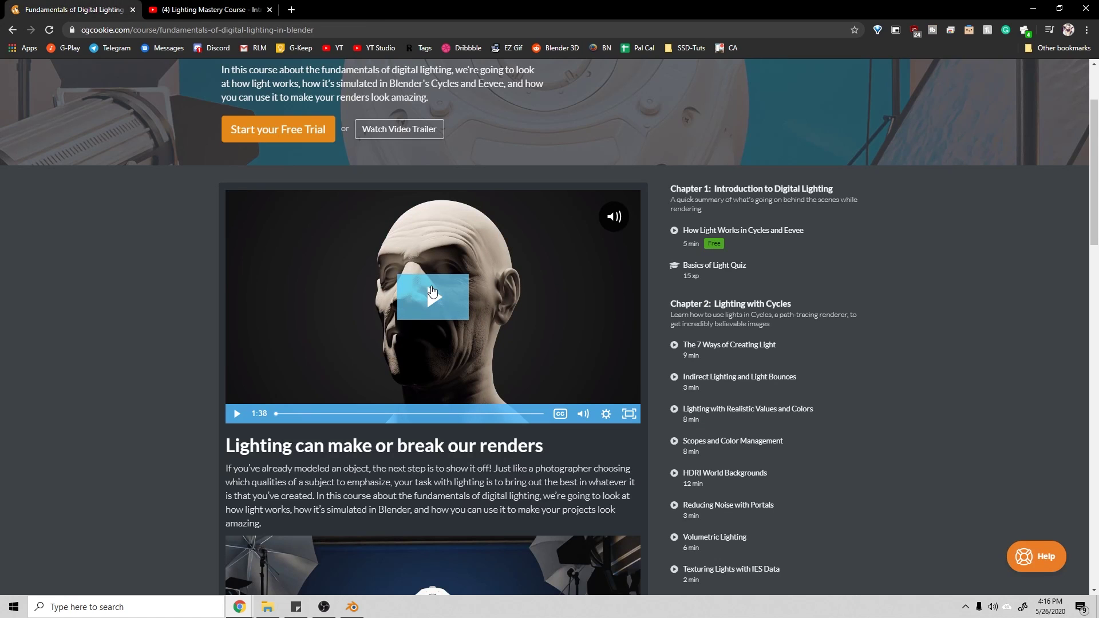
scroll(486, 355, down, 3)
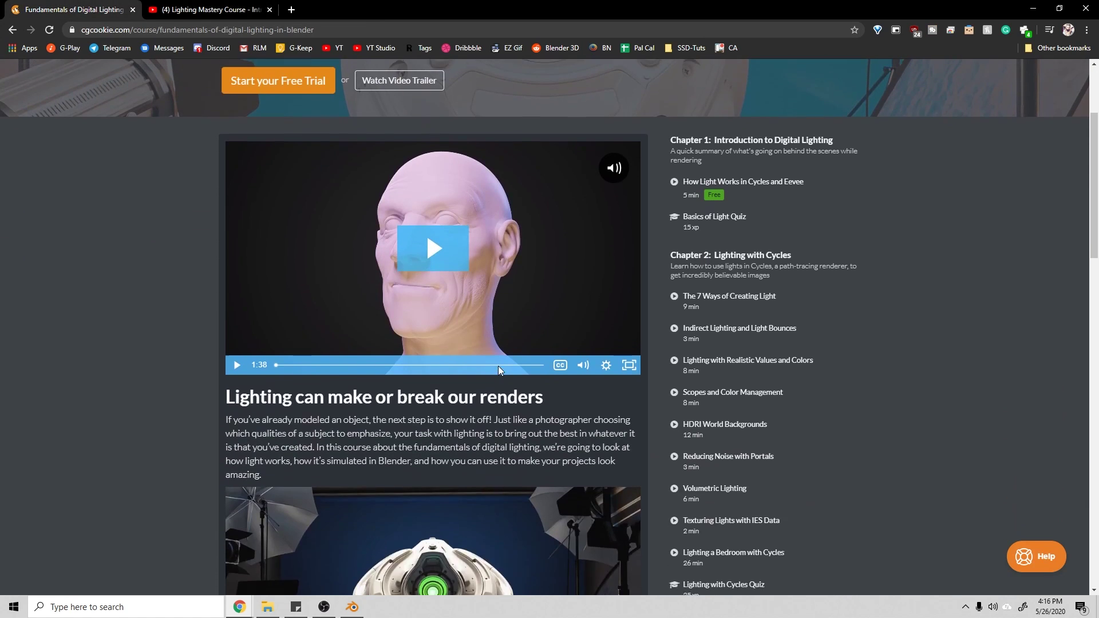
scroll(613, 364, up, 1)
scroll(615, 367, down, 2)
scroll(616, 391, down, 3)
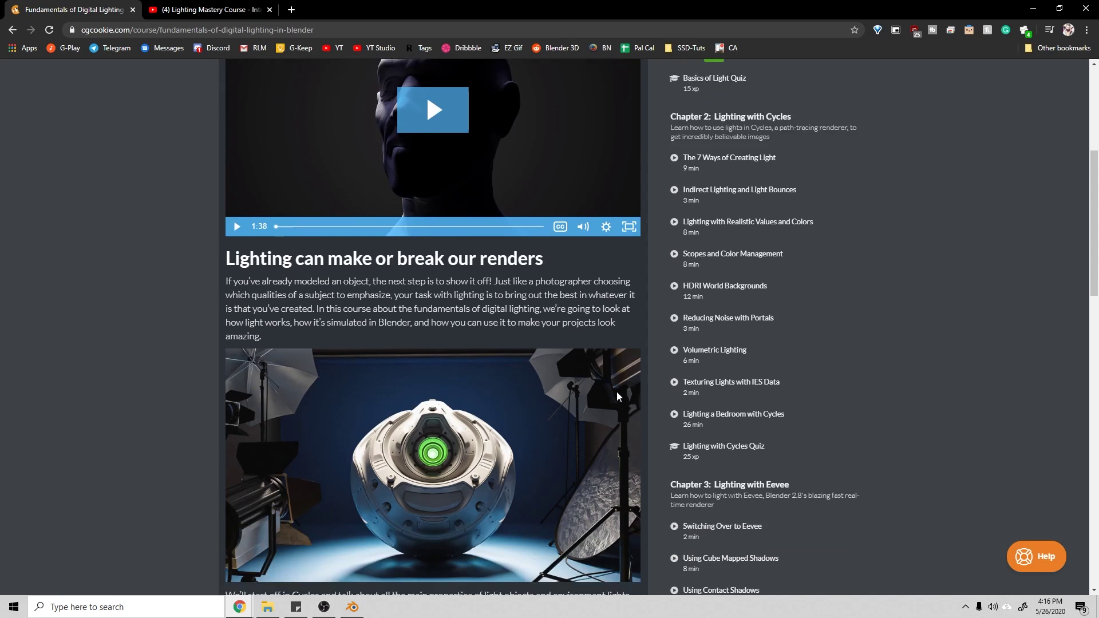
scroll(617, 391, down, 1)
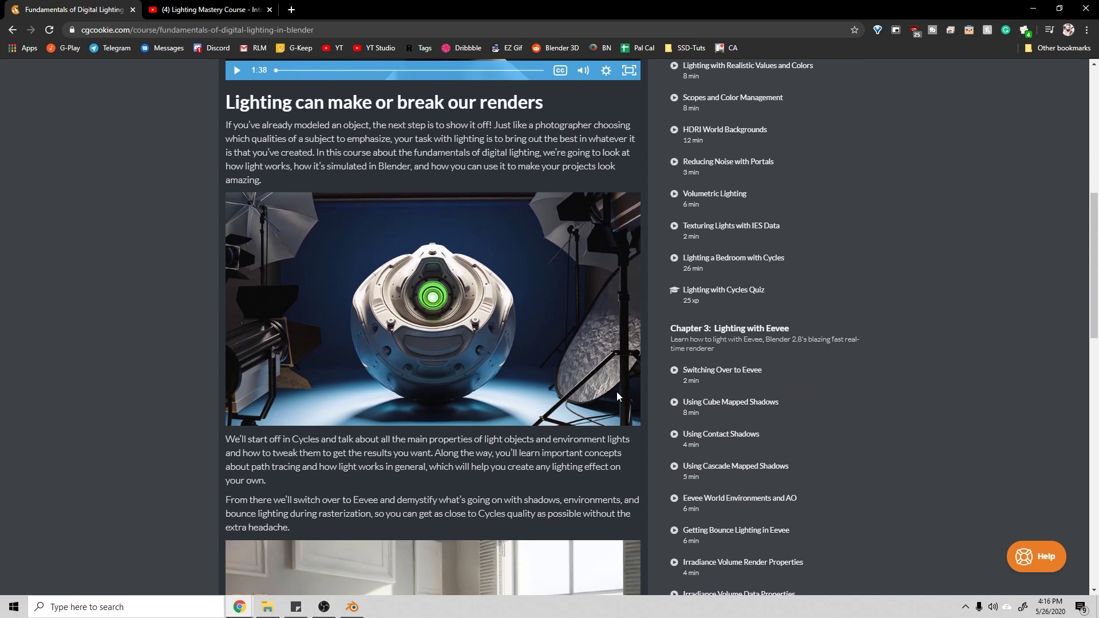
scroll(616, 392, down, 3)
scroll(523, 372, down, 2)
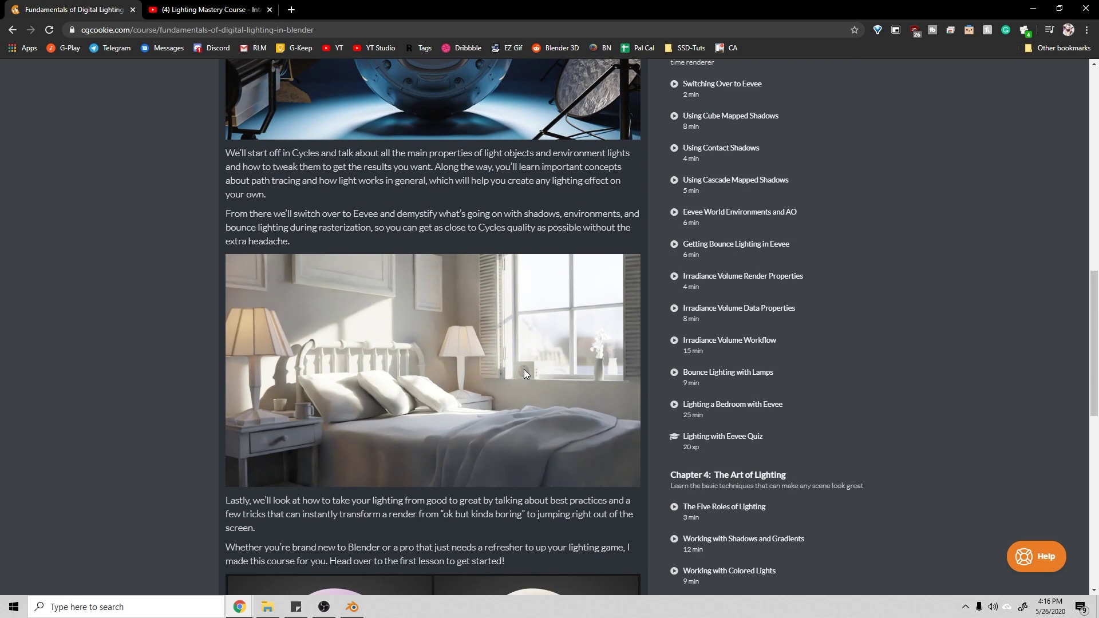
scroll(525, 371, down, 7)
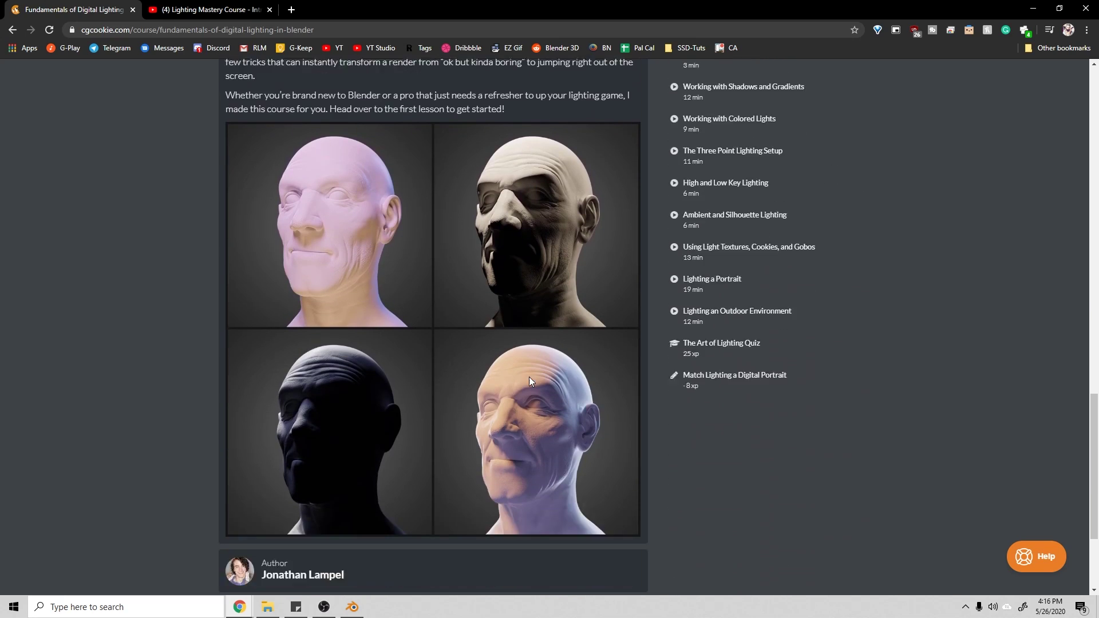
scroll(530, 377, down, 3)
scroll(530, 376, up, 16)
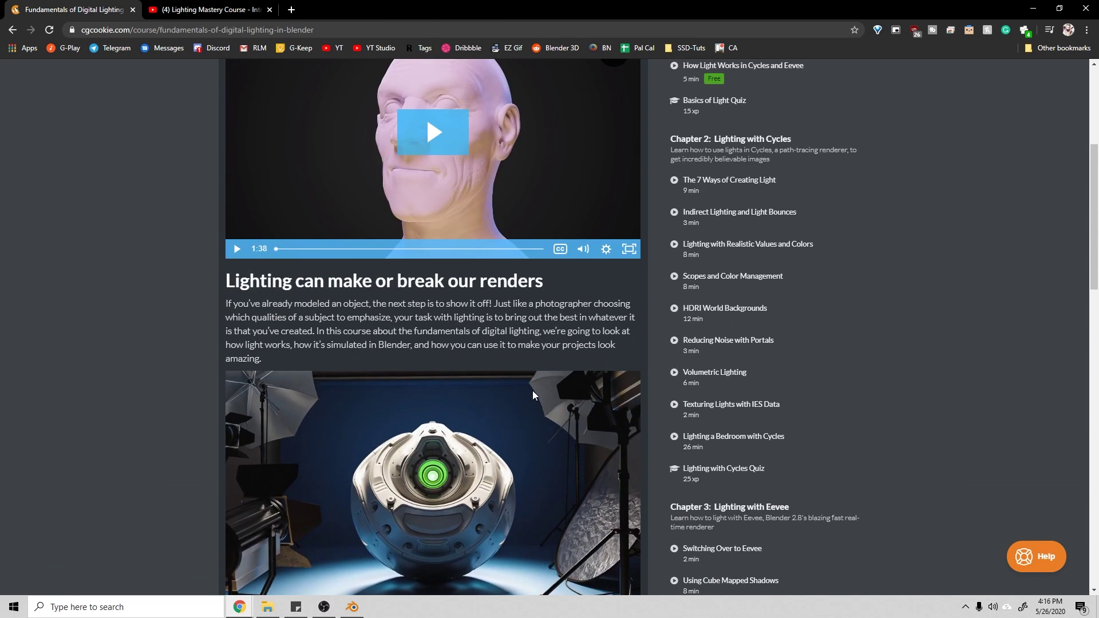
scroll(532, 391, up, 4)
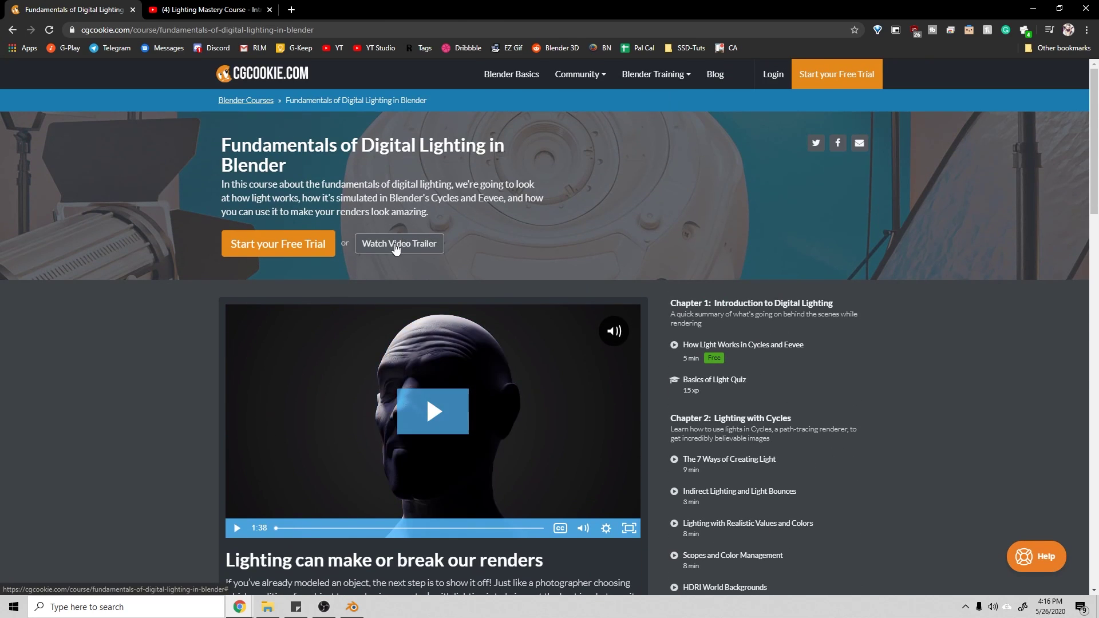